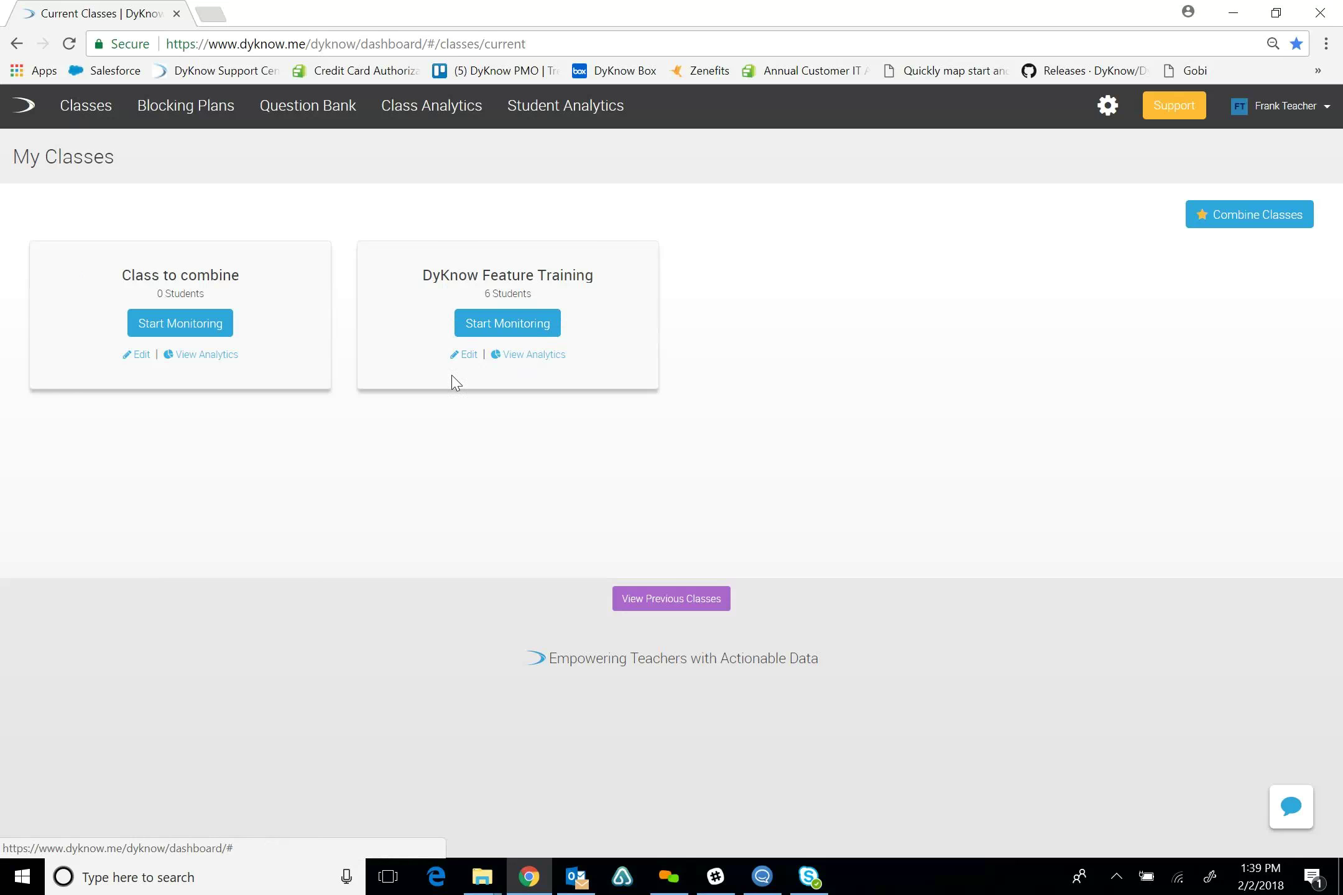
- Edit the DyKnow Feature Training class and add a co-teacher found by searching their first name
{"action": "left_click", "coordinate": [472, 358]}
{"action": "left_click", "coordinate": [470, 358]}
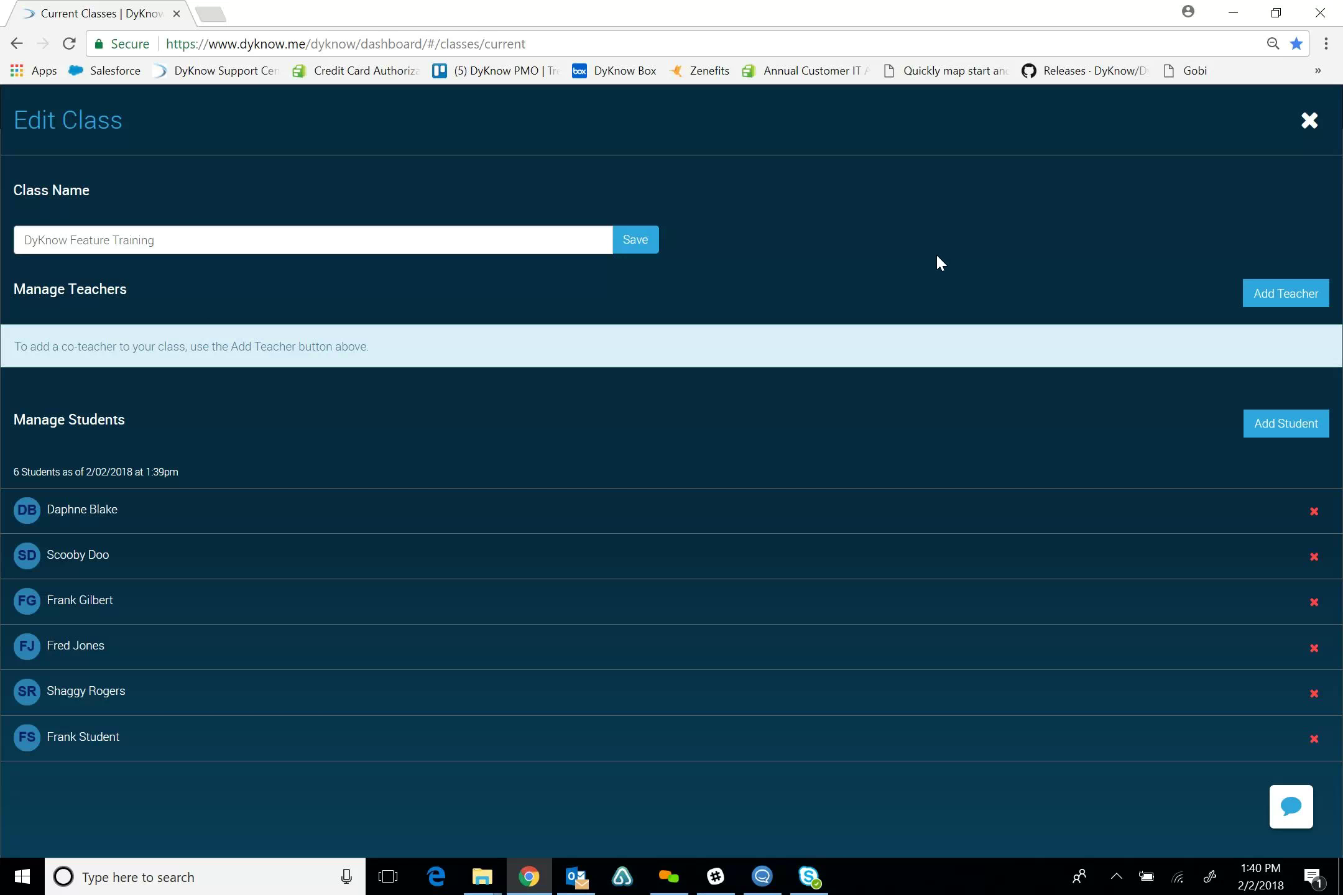
{"action": "left_click", "coordinate": [1282, 299]}
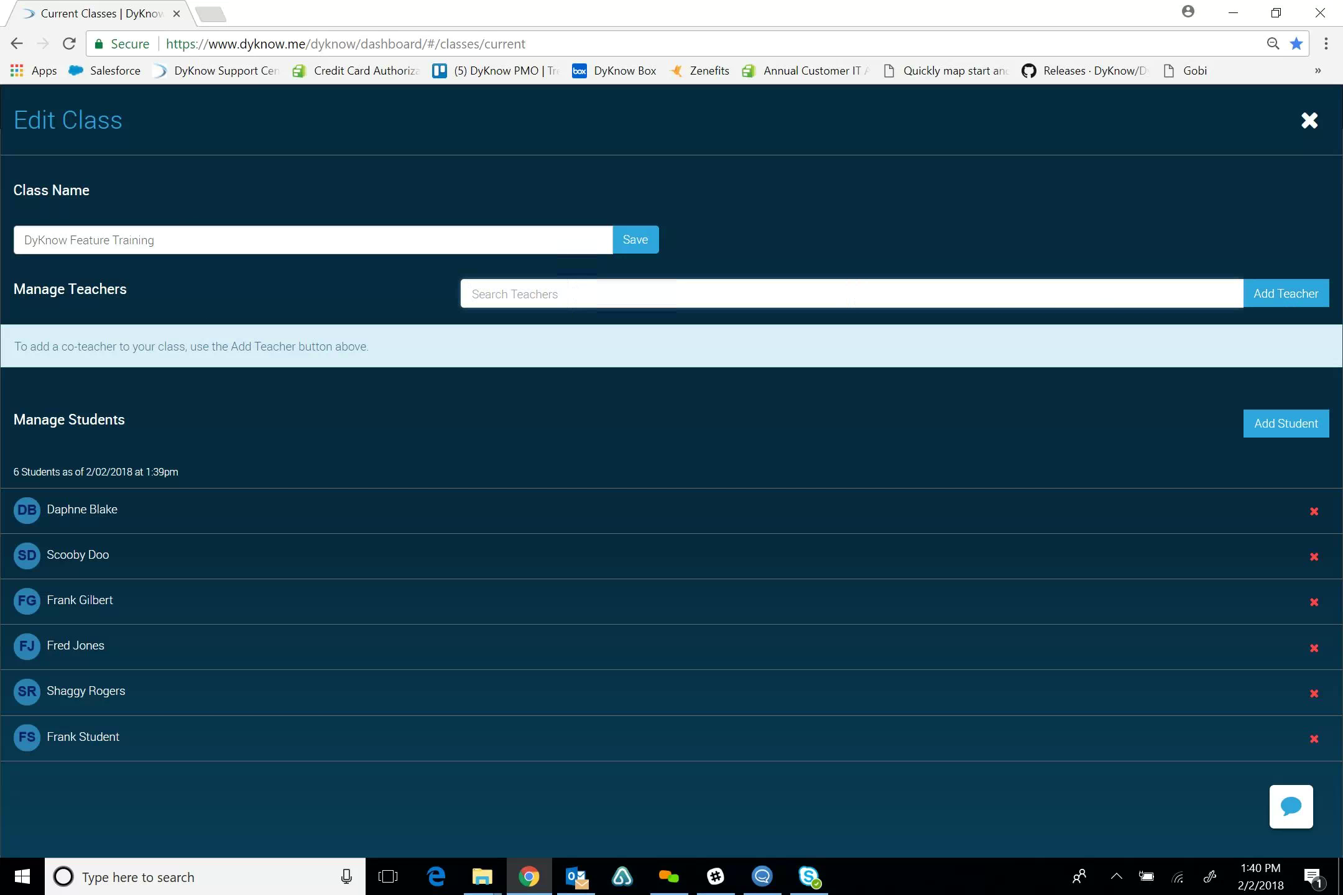
{"action": "type", "text": "Abbey"}
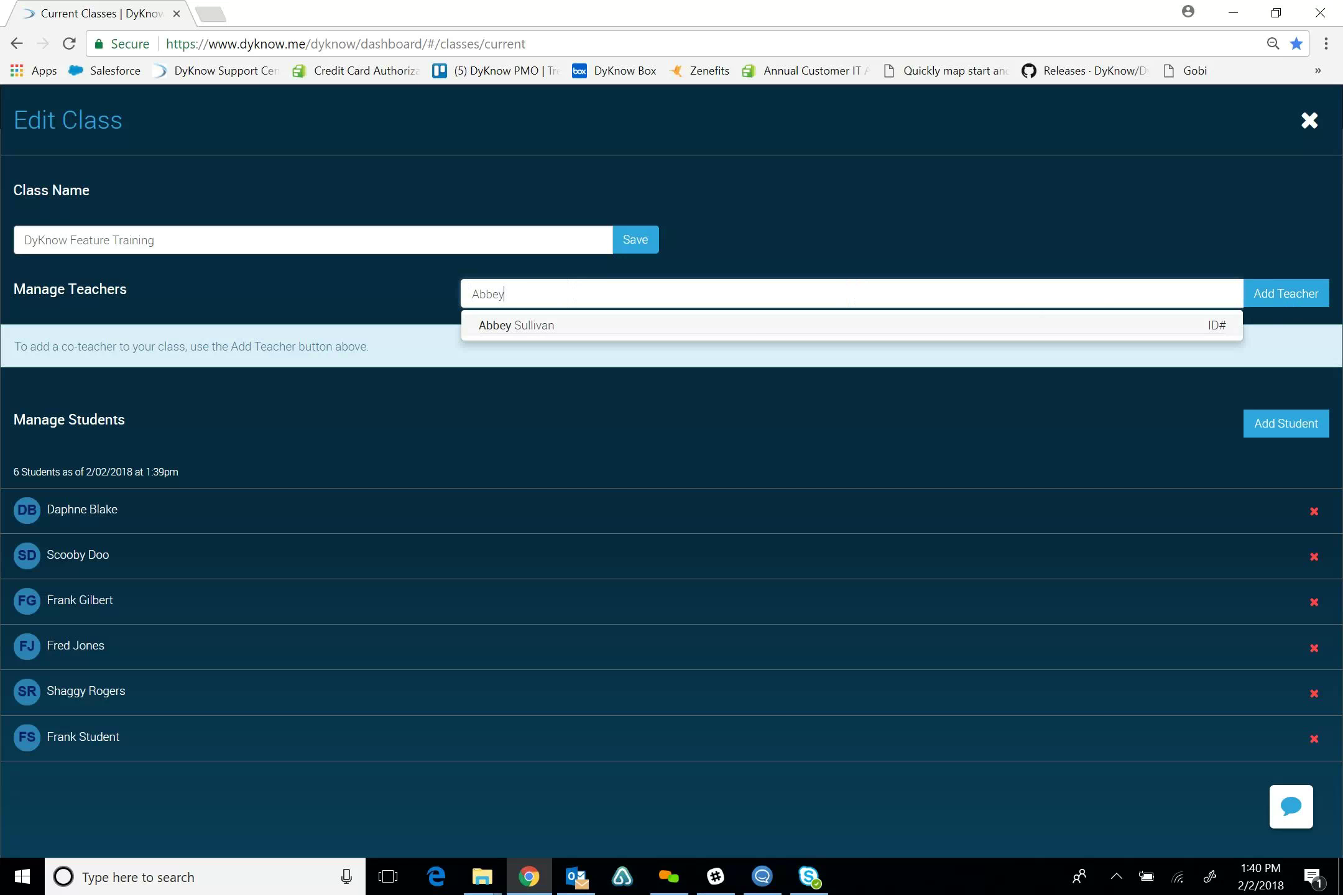
{"action": "left_click", "coordinate": [523, 334]}
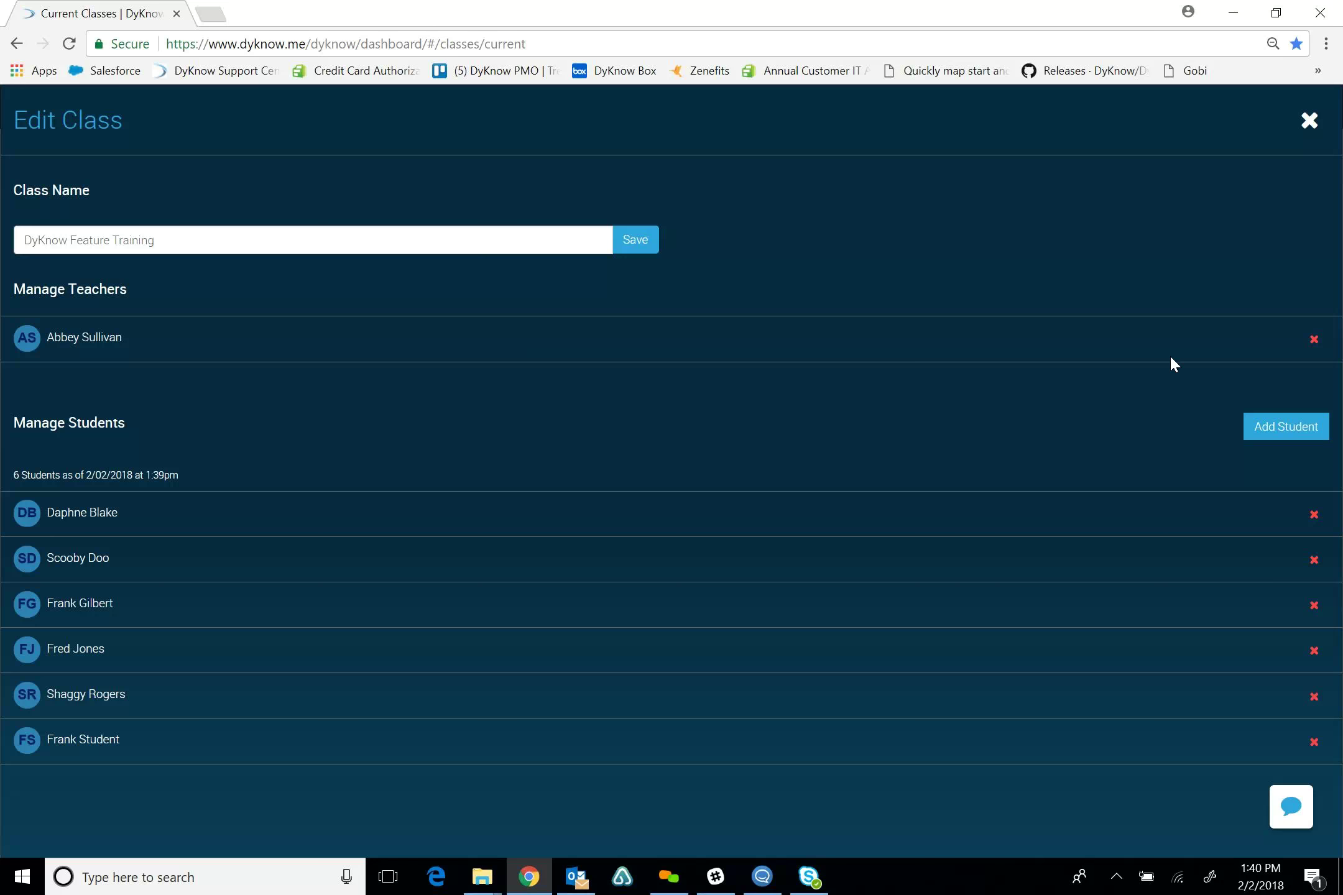
- Remove the co-teacher from the DyKnow Feature Training class and close the class editor
{"action": "left_click", "coordinate": [1314, 340]}
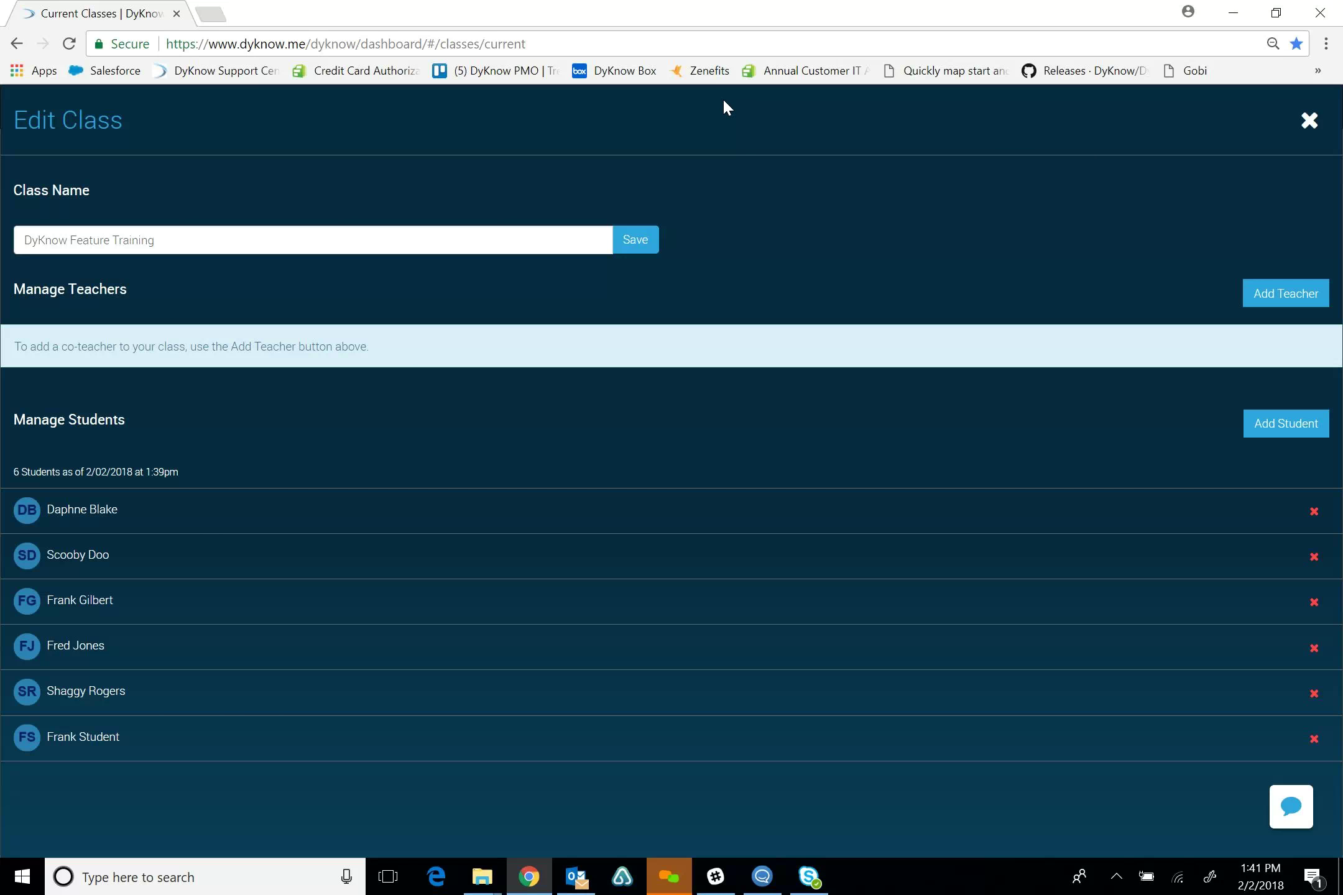
{"action": "left_click", "coordinate": [1308, 122]}
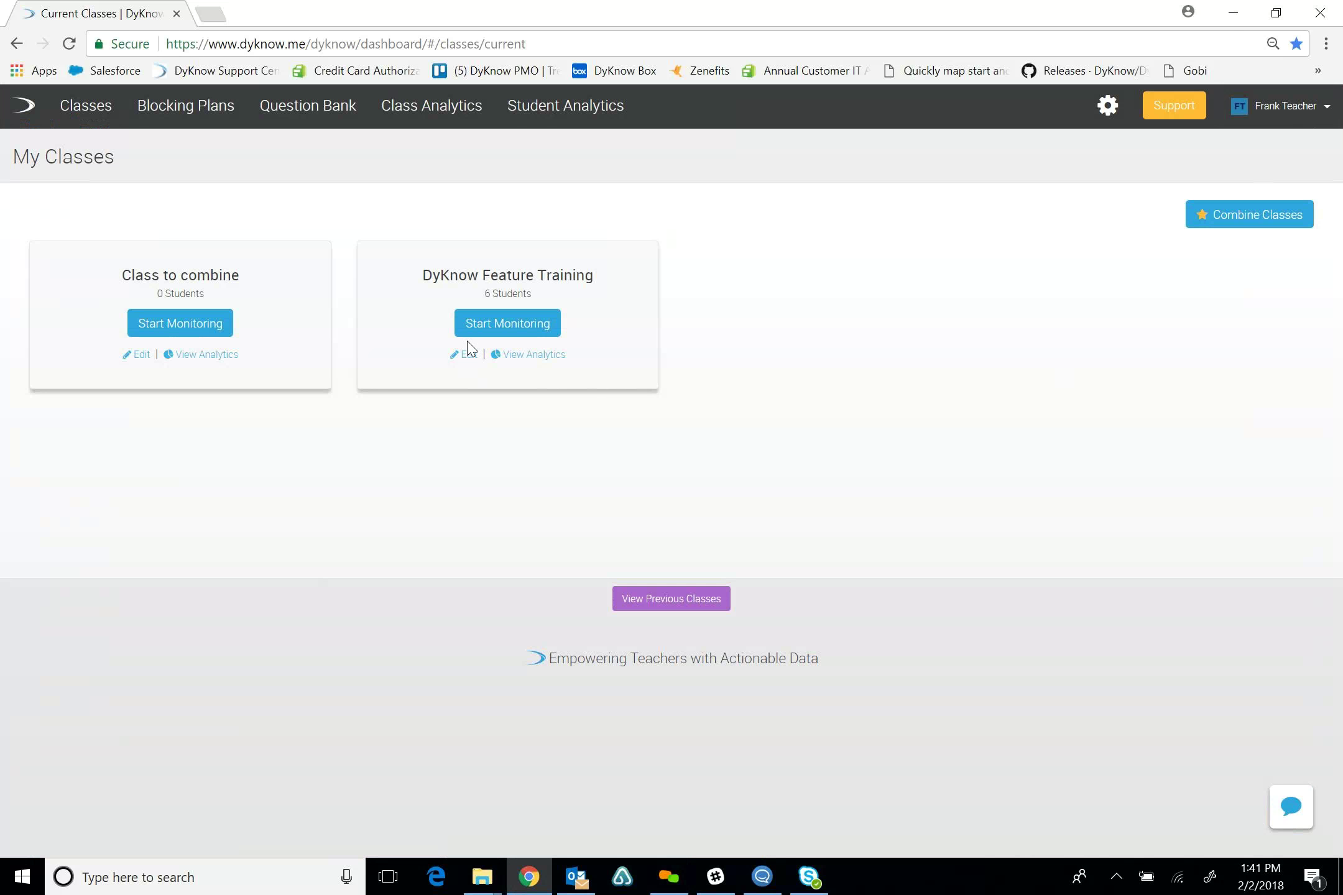
- View the analytics for DyKnow Feature Training and examine the available student filters and date range options
{"action": "left_click", "coordinate": [530, 360]}
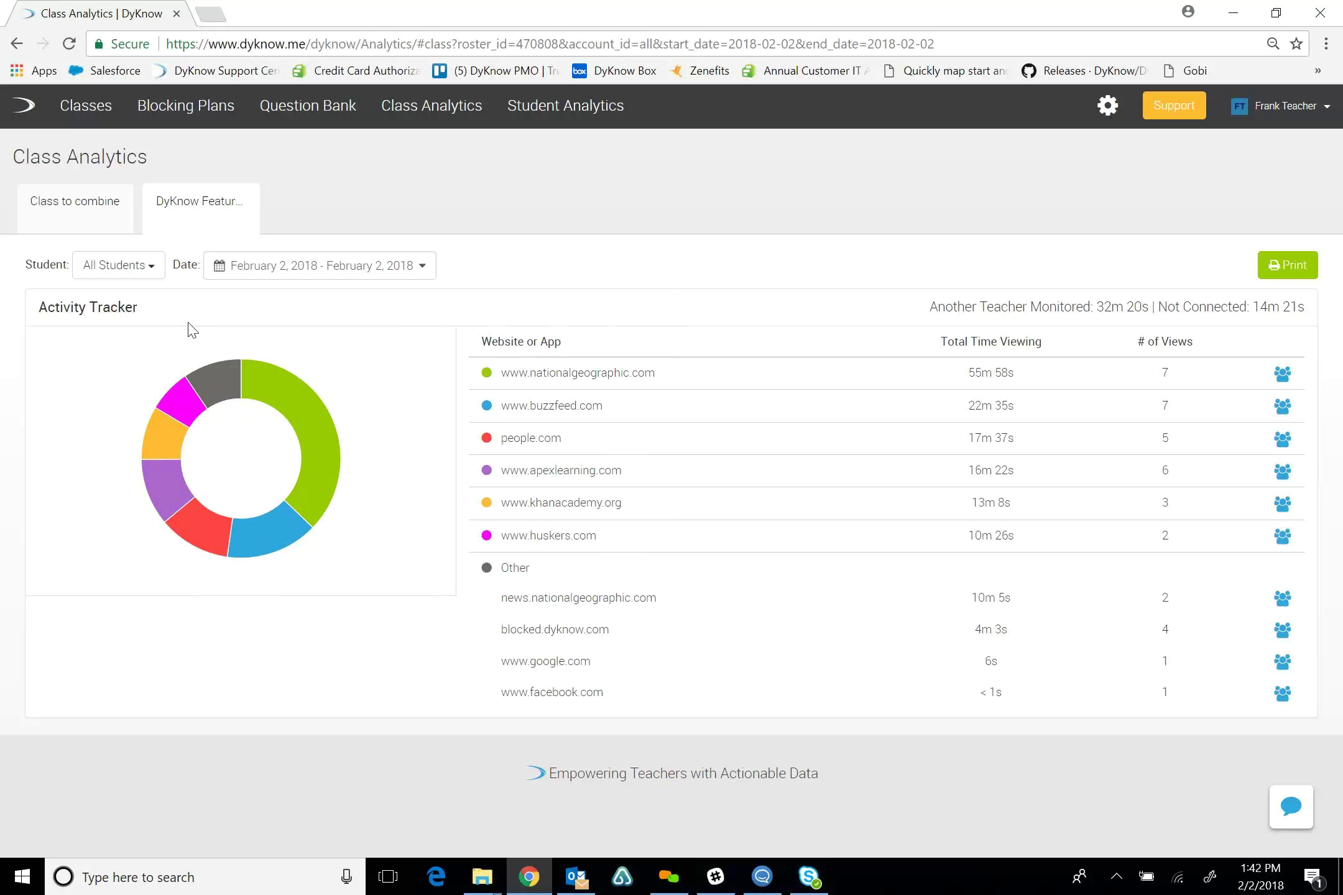
{"action": "left_click", "coordinate": [156, 267]}
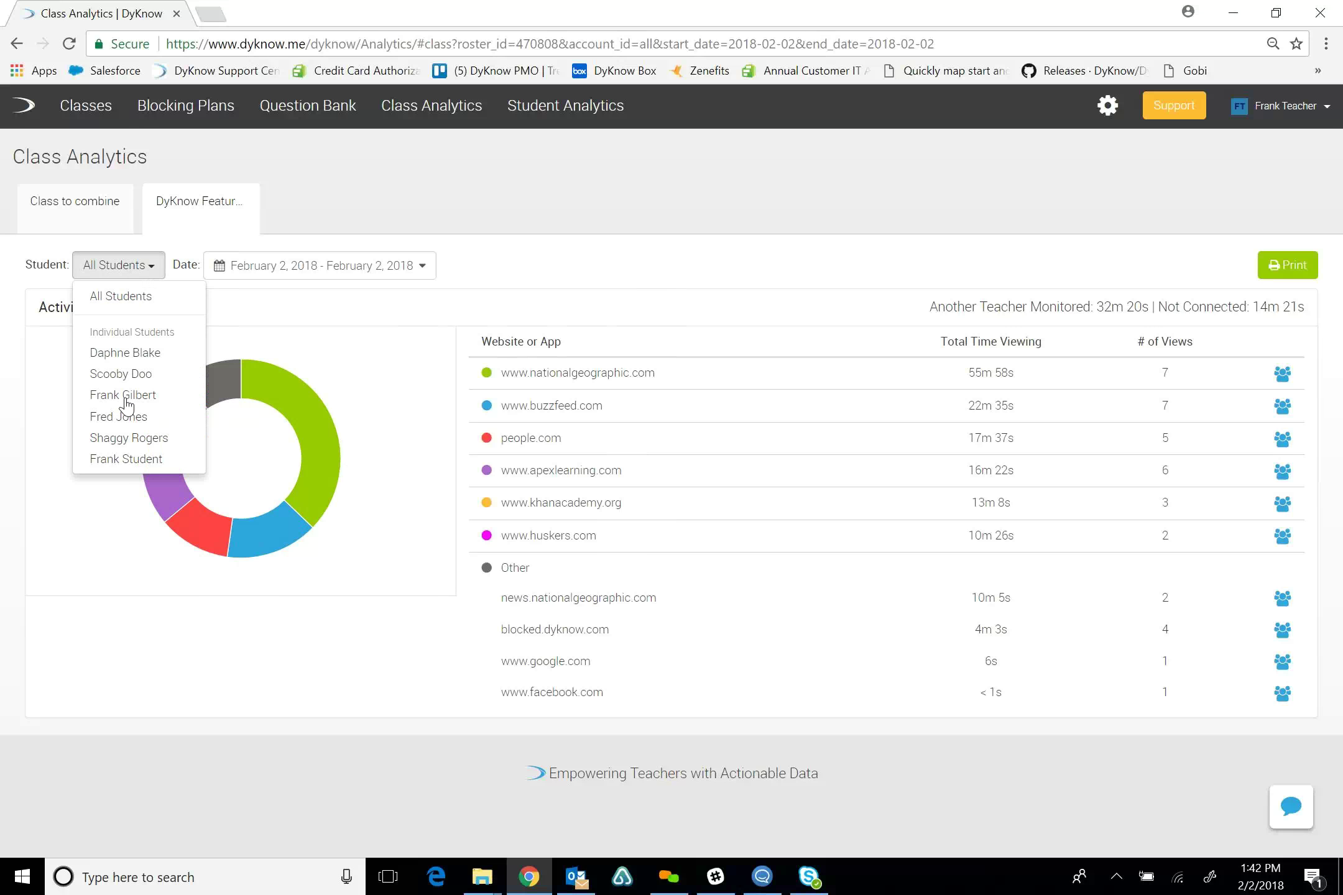
{"action": "left_click", "coordinate": [526, 271]}
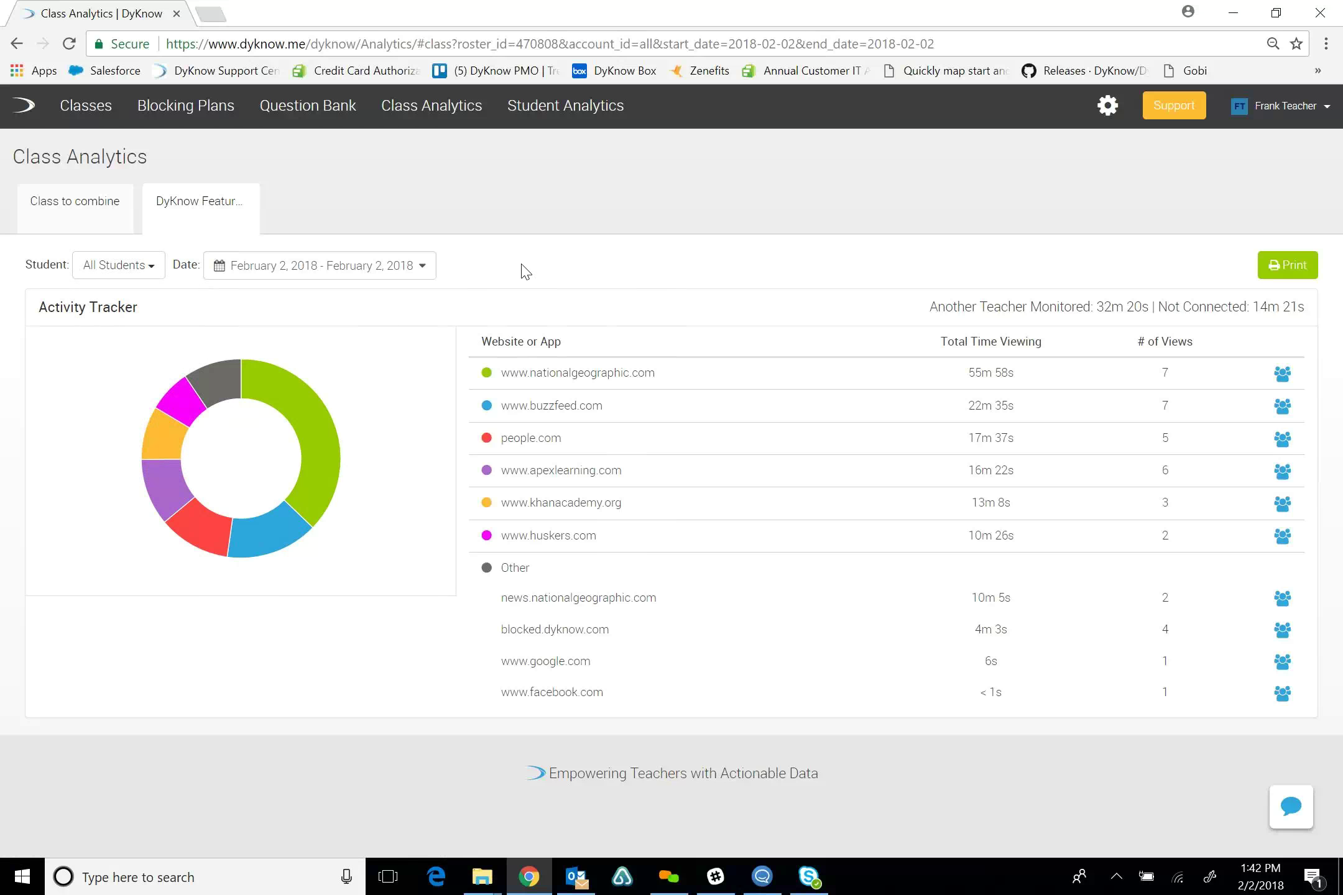
{"action": "left_click", "coordinate": [423, 268]}
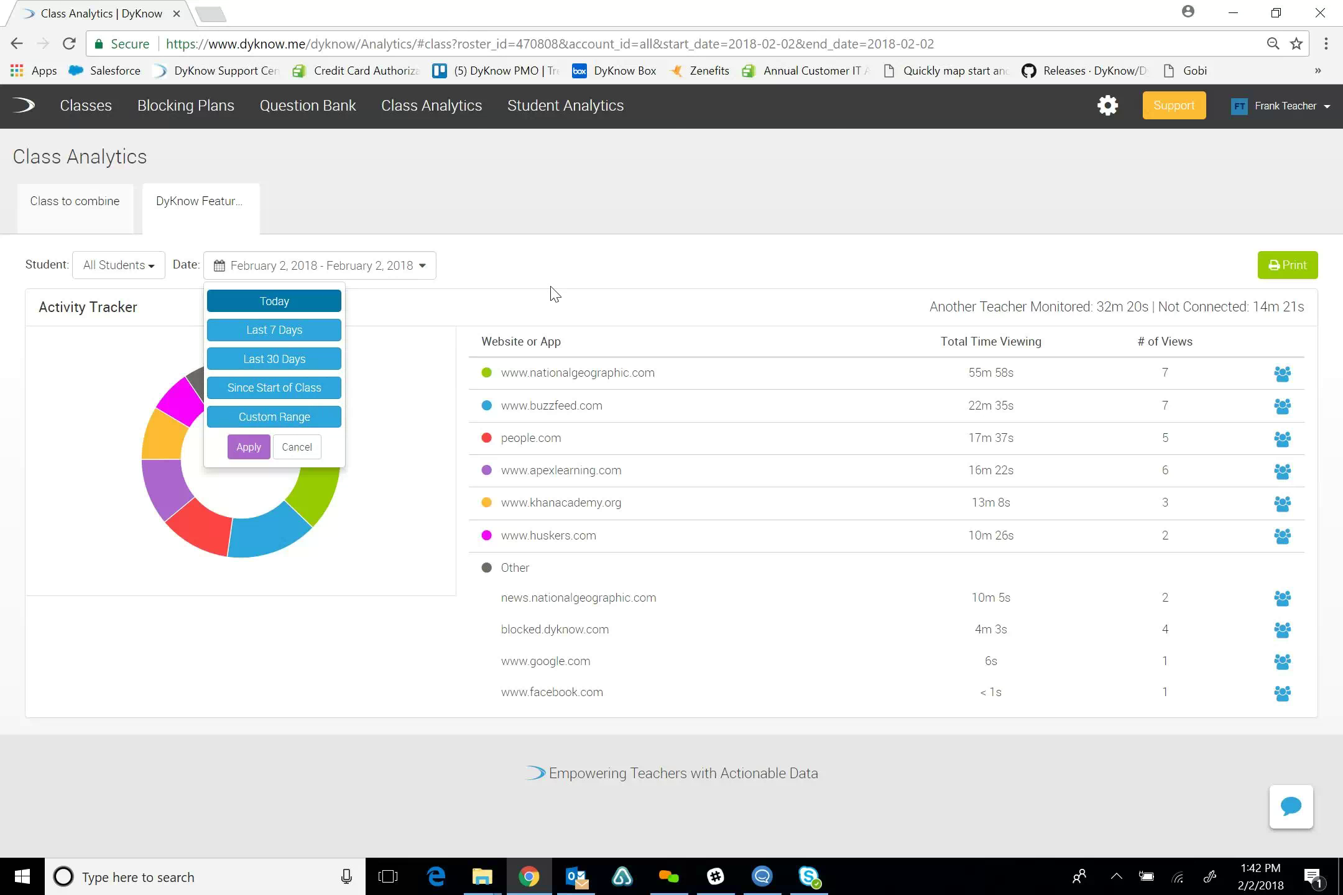
{"action": "left_click", "coordinate": [573, 277]}
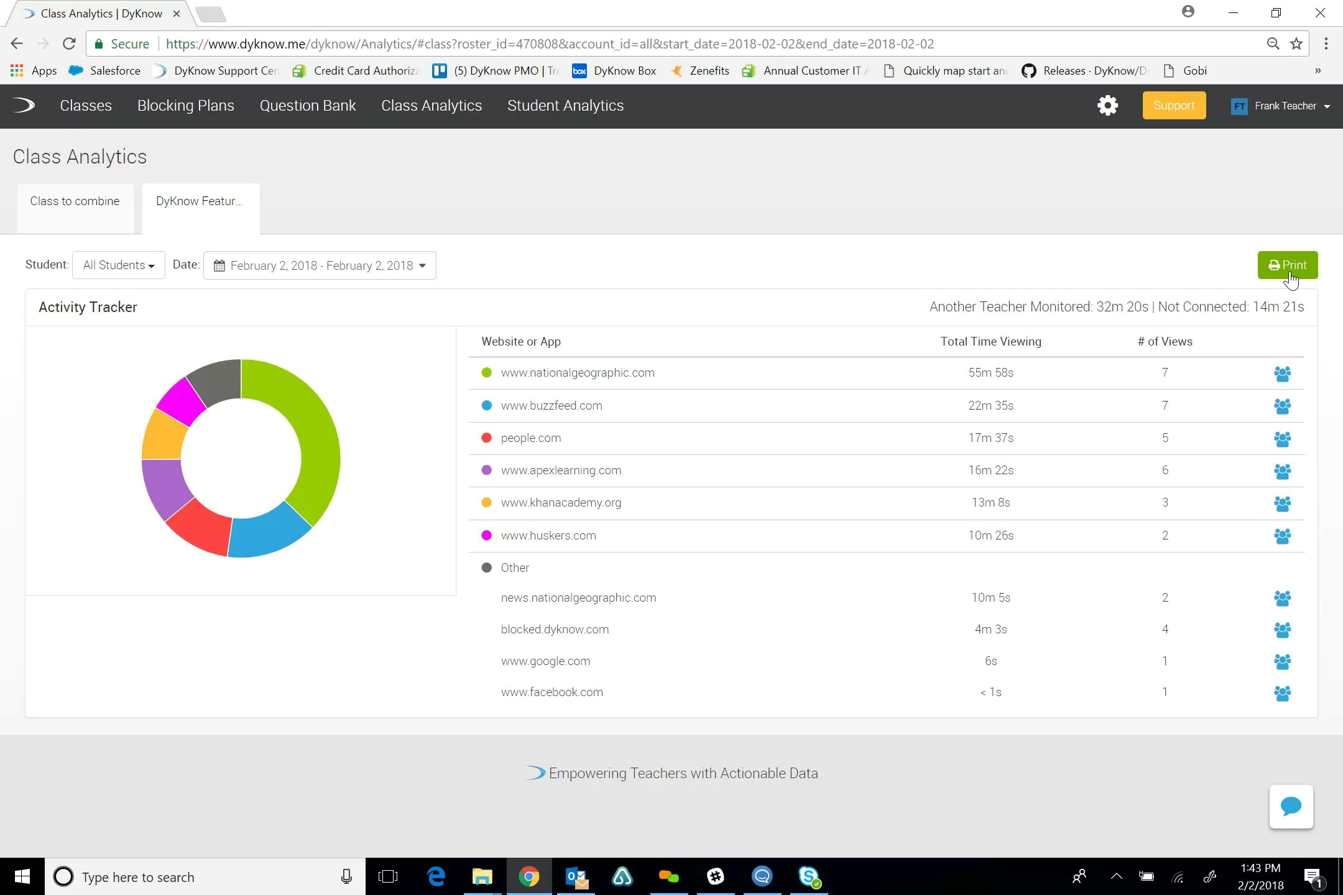
- Return to the class list and set up a combined class named "Combined Class" from Class to combine and DyKnow Feature Training
{"action": "left_click", "coordinate": [89, 112]}
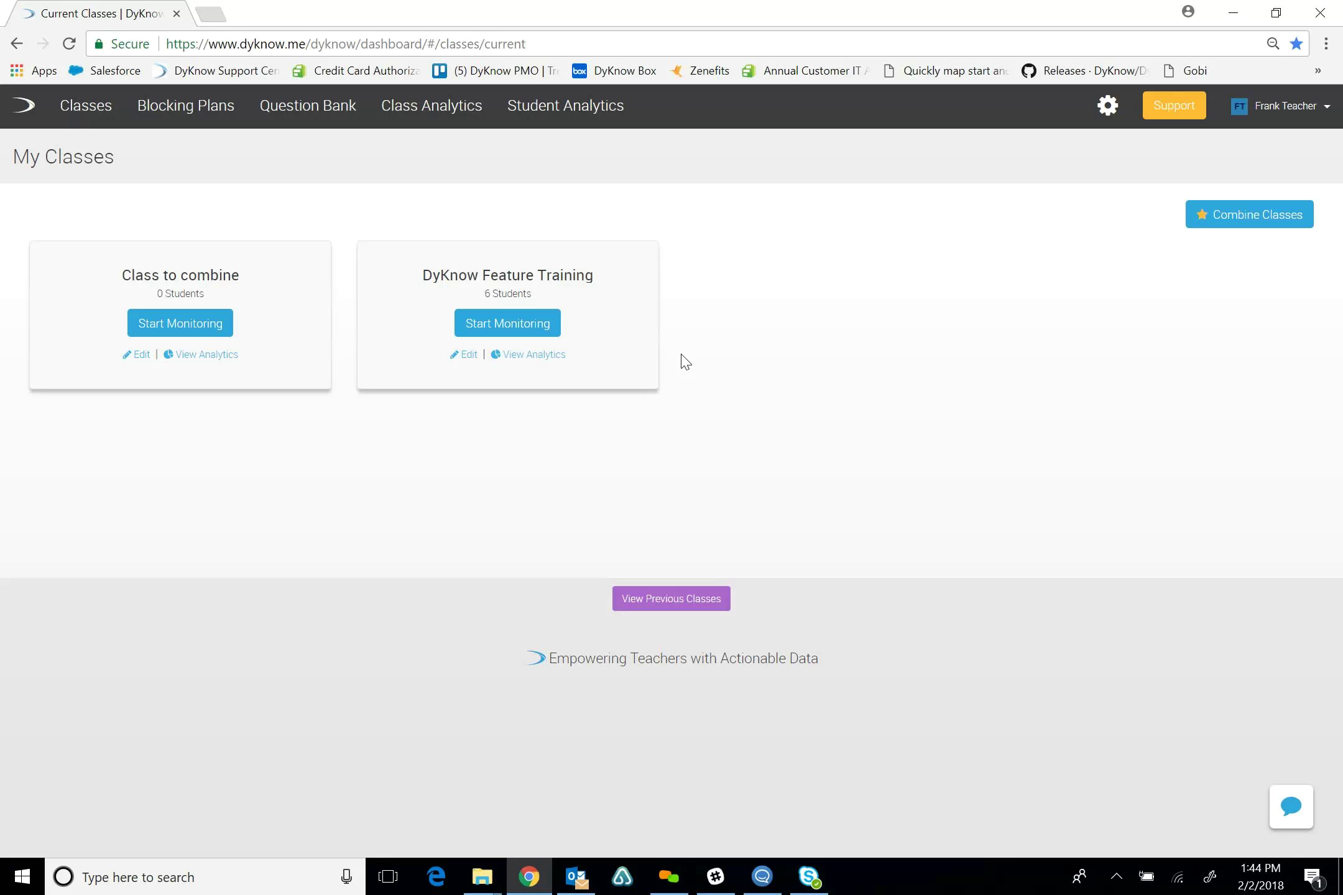
{"action": "left_click", "coordinate": [1227, 202]}
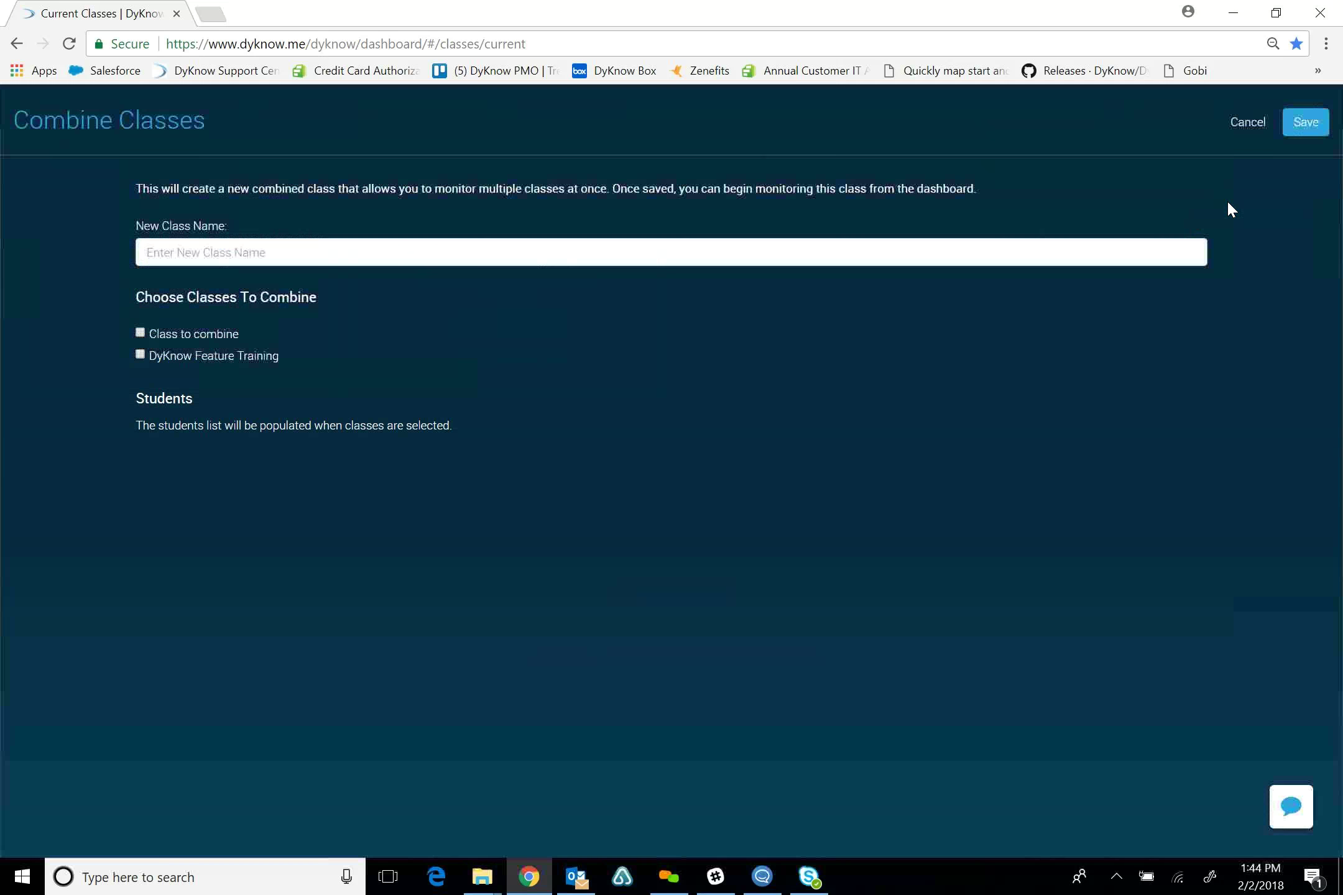
{"action": "left_click", "coordinate": [274, 249]}
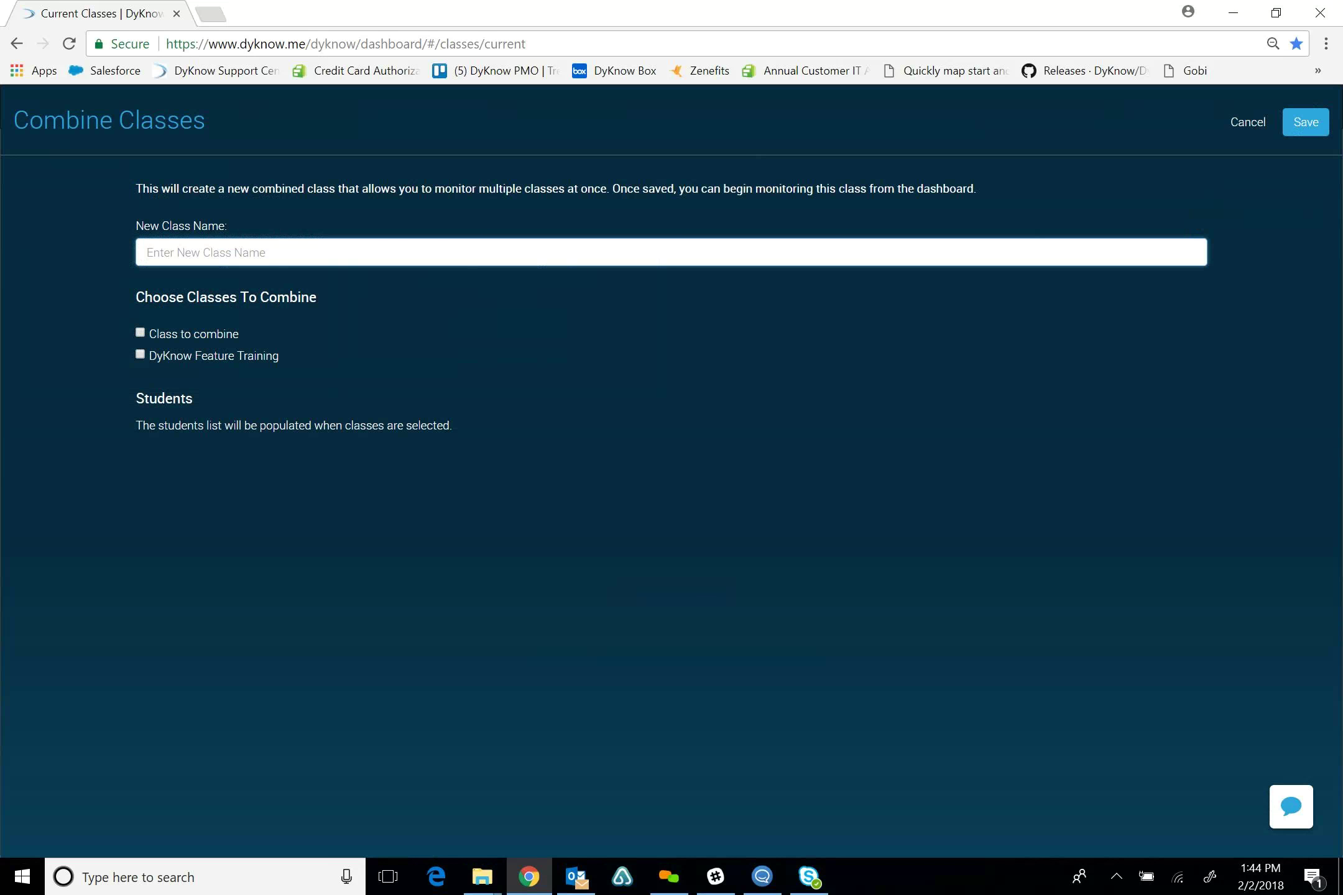
{"action": "type", "text": "Combined Class"}
{"action": "left_click", "coordinate": [140, 333]}
{"action": "left_click", "coordinate": [140, 355]}
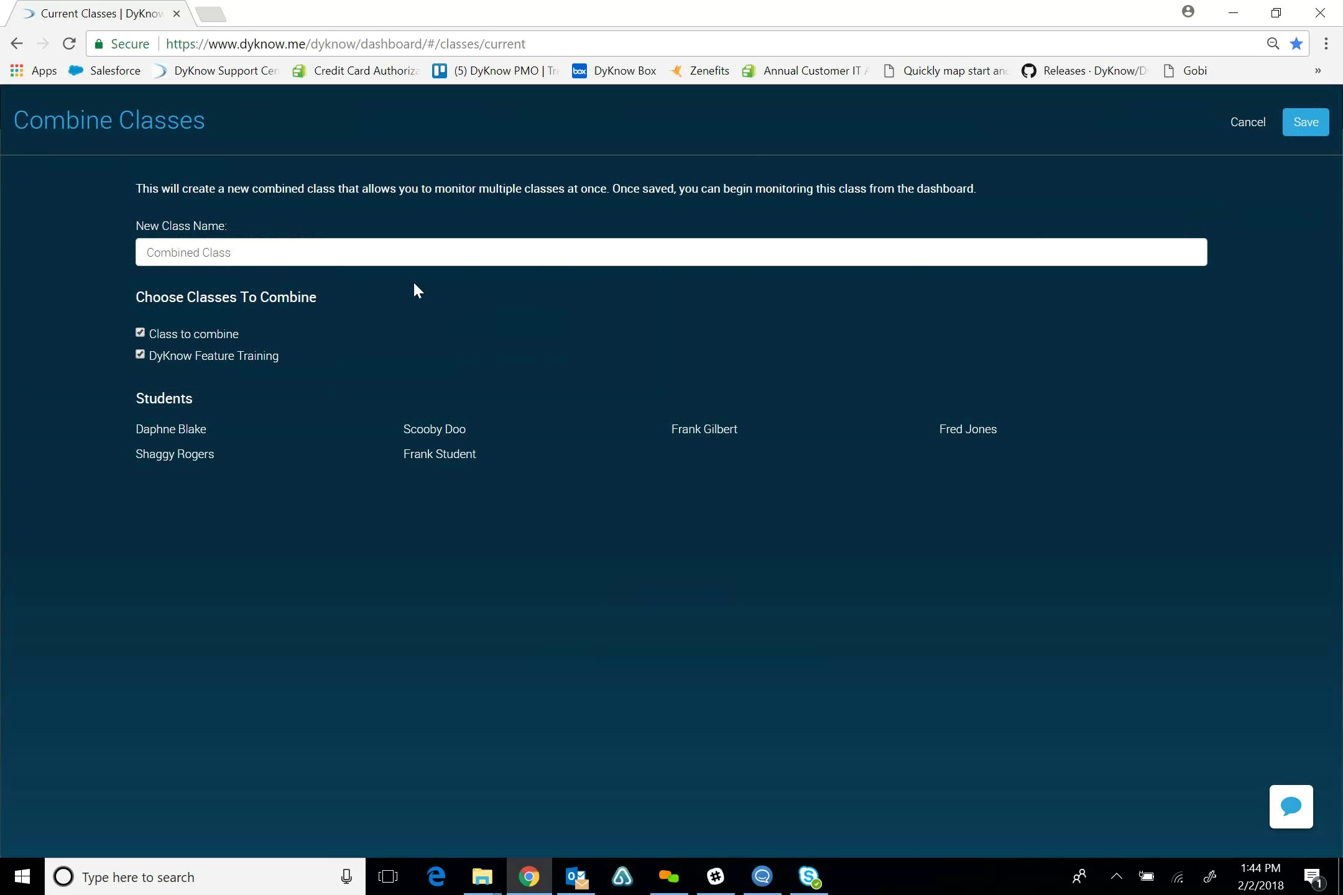
- Submit the combined class for saving, decline the permanent change, and discard the combine setup
{"action": "left_click", "coordinate": [1306, 124]}
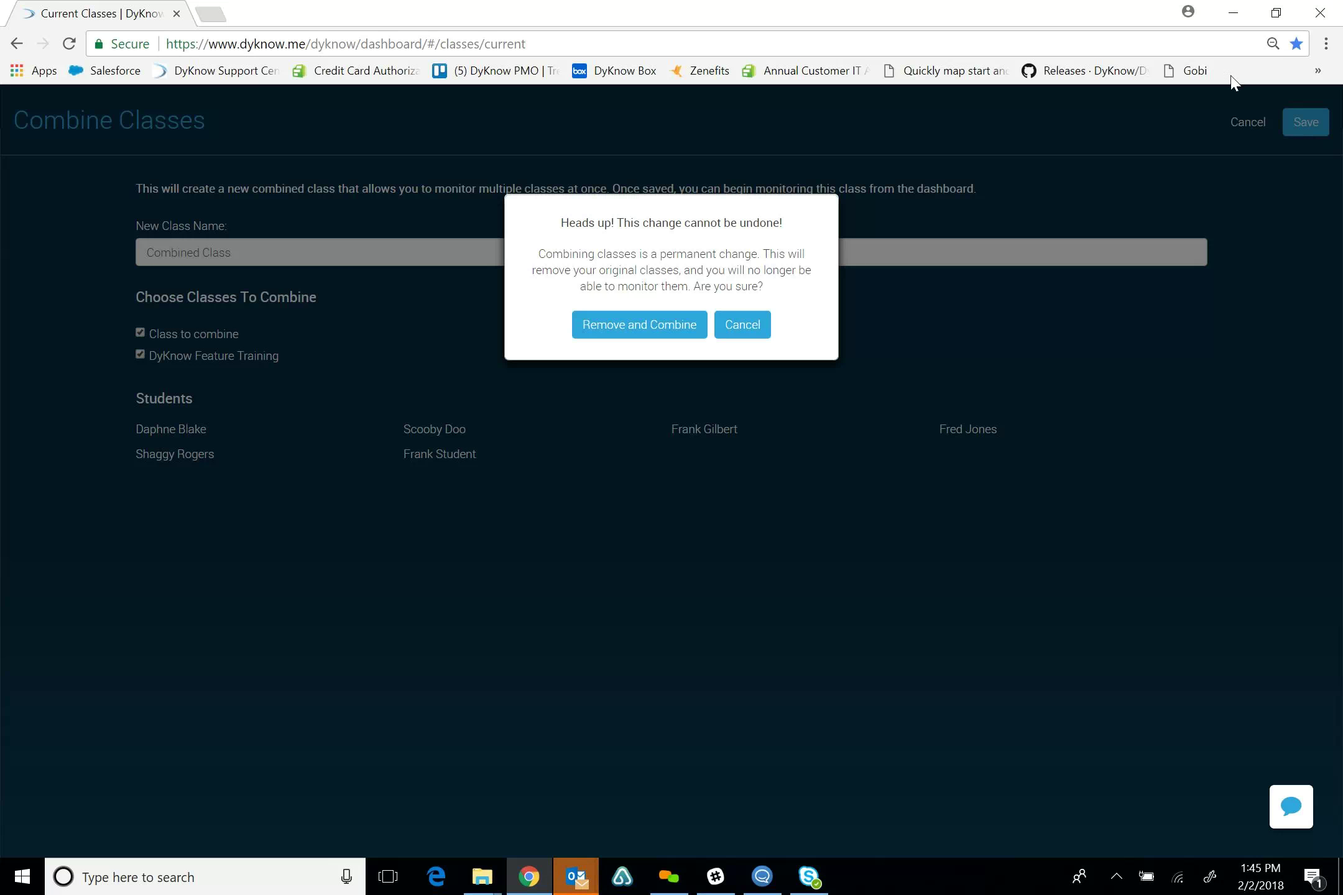
{"action": "left_click", "coordinate": [741, 329]}
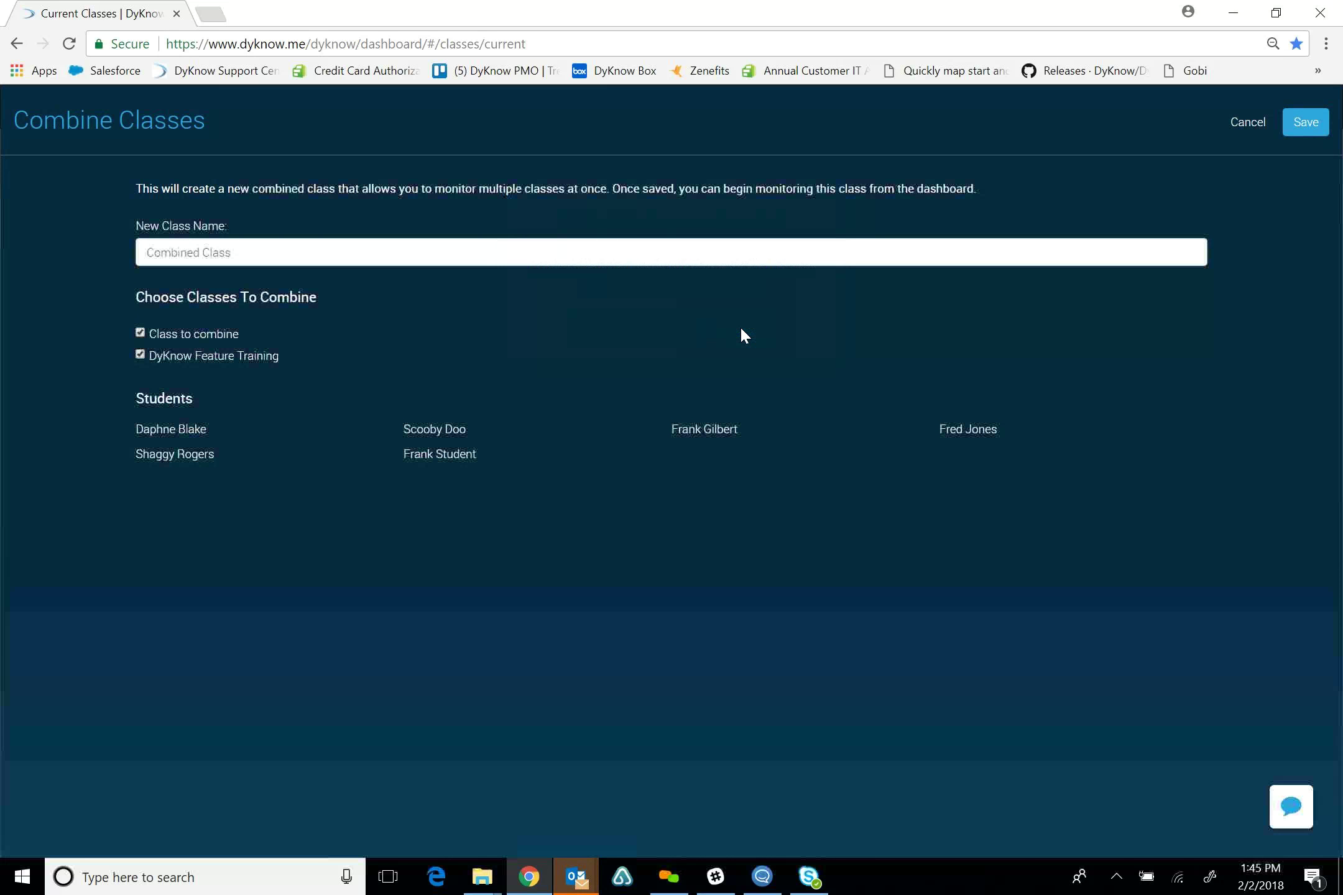
{"action": "left_click", "coordinate": [1234, 124]}
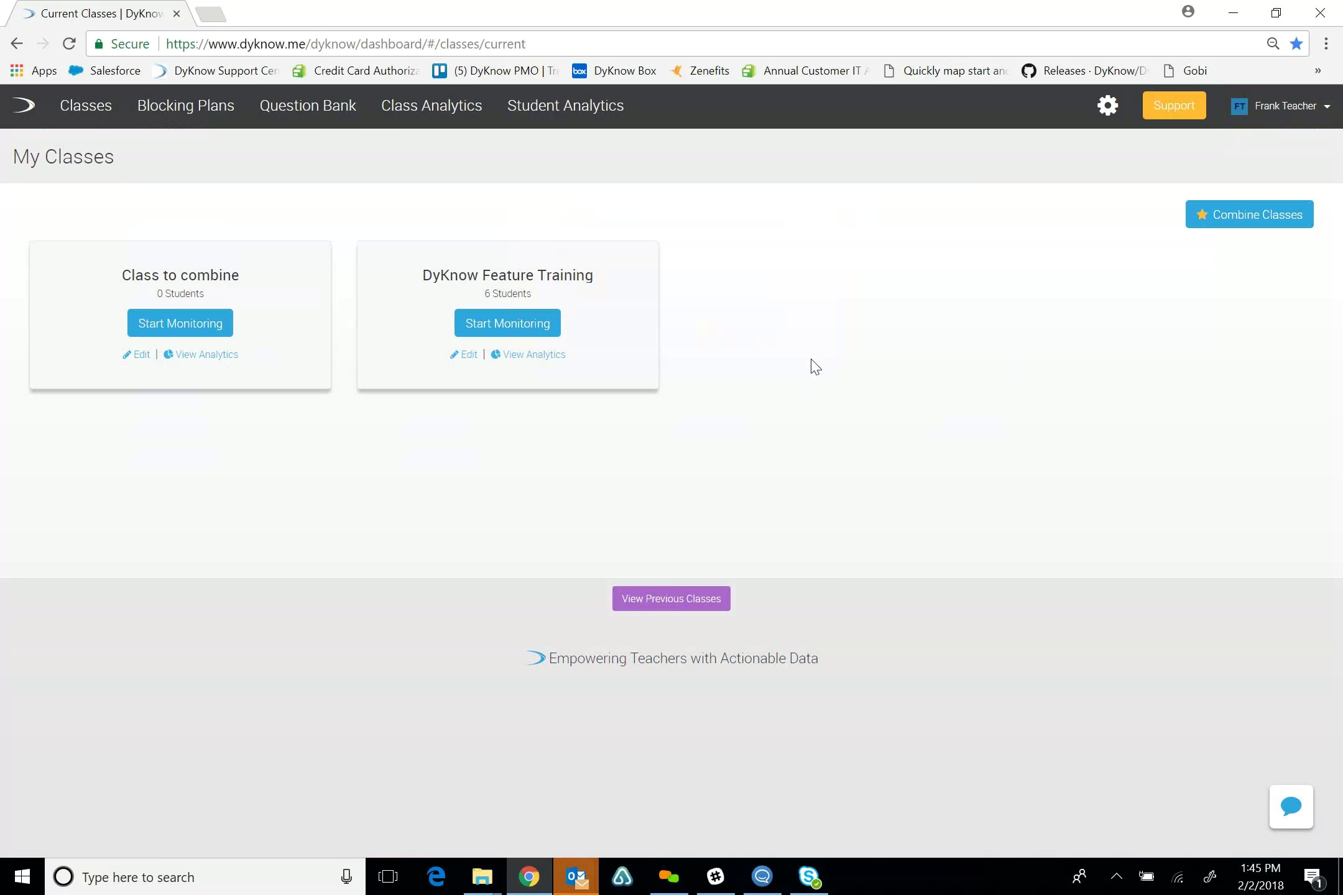
- Start monitoring the DyKnow Feature Training class and inspect the screen of the student browsing BuzzFeed in Big View
{"action": "left_click", "coordinate": [502, 328]}
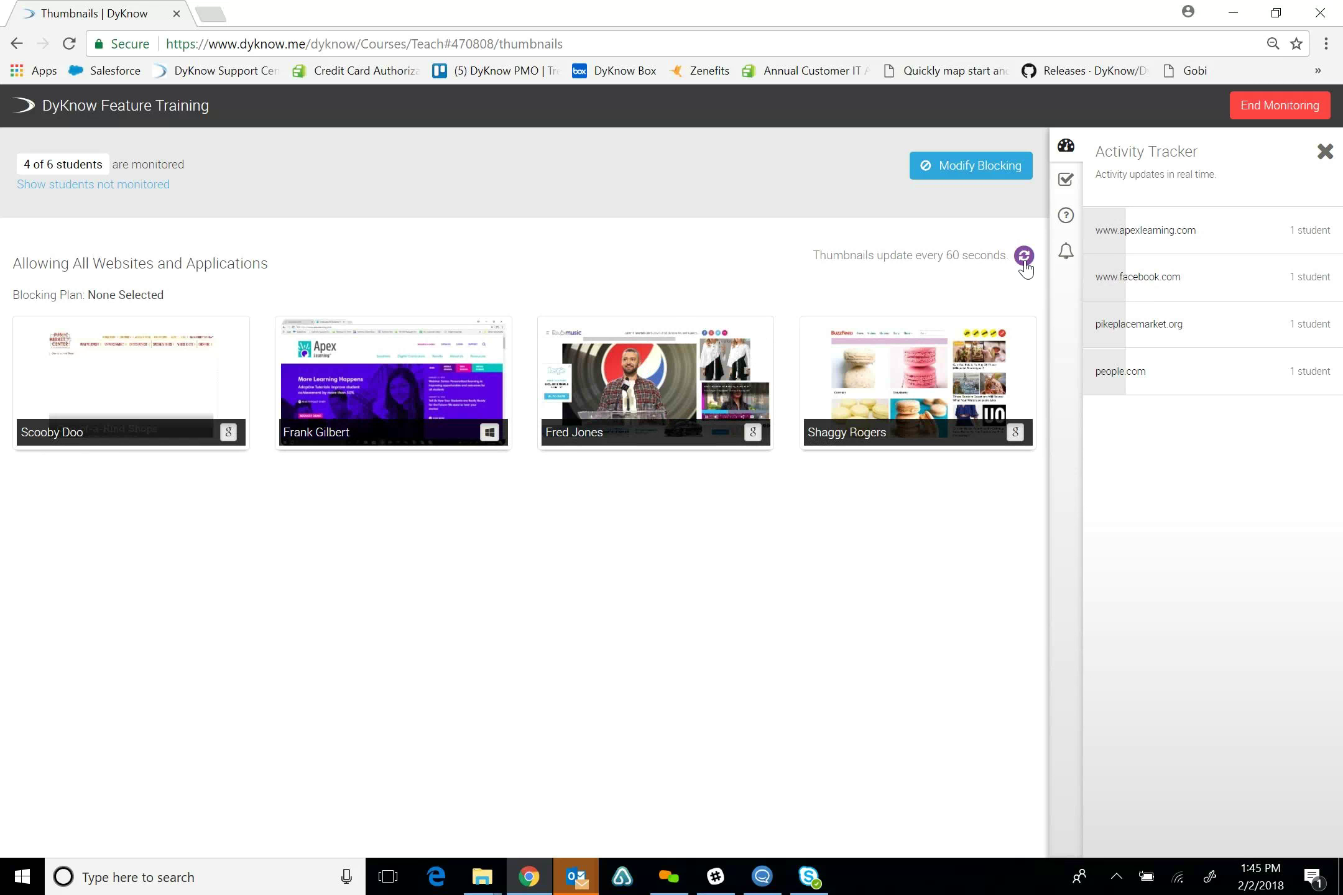
{"action": "mouse_move", "coordinate": [873, 401]}
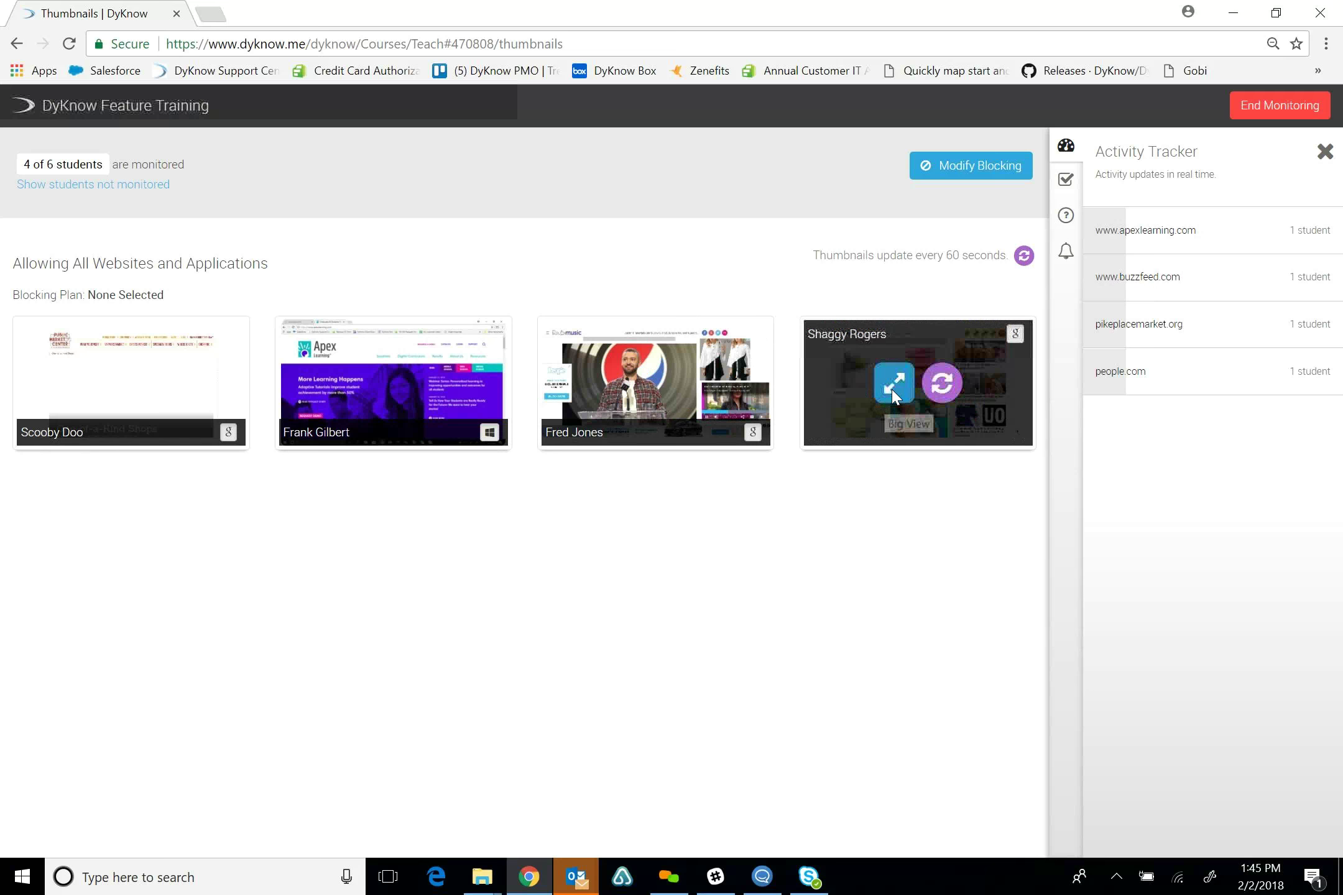
{"action": "left_click", "coordinate": [893, 396]}
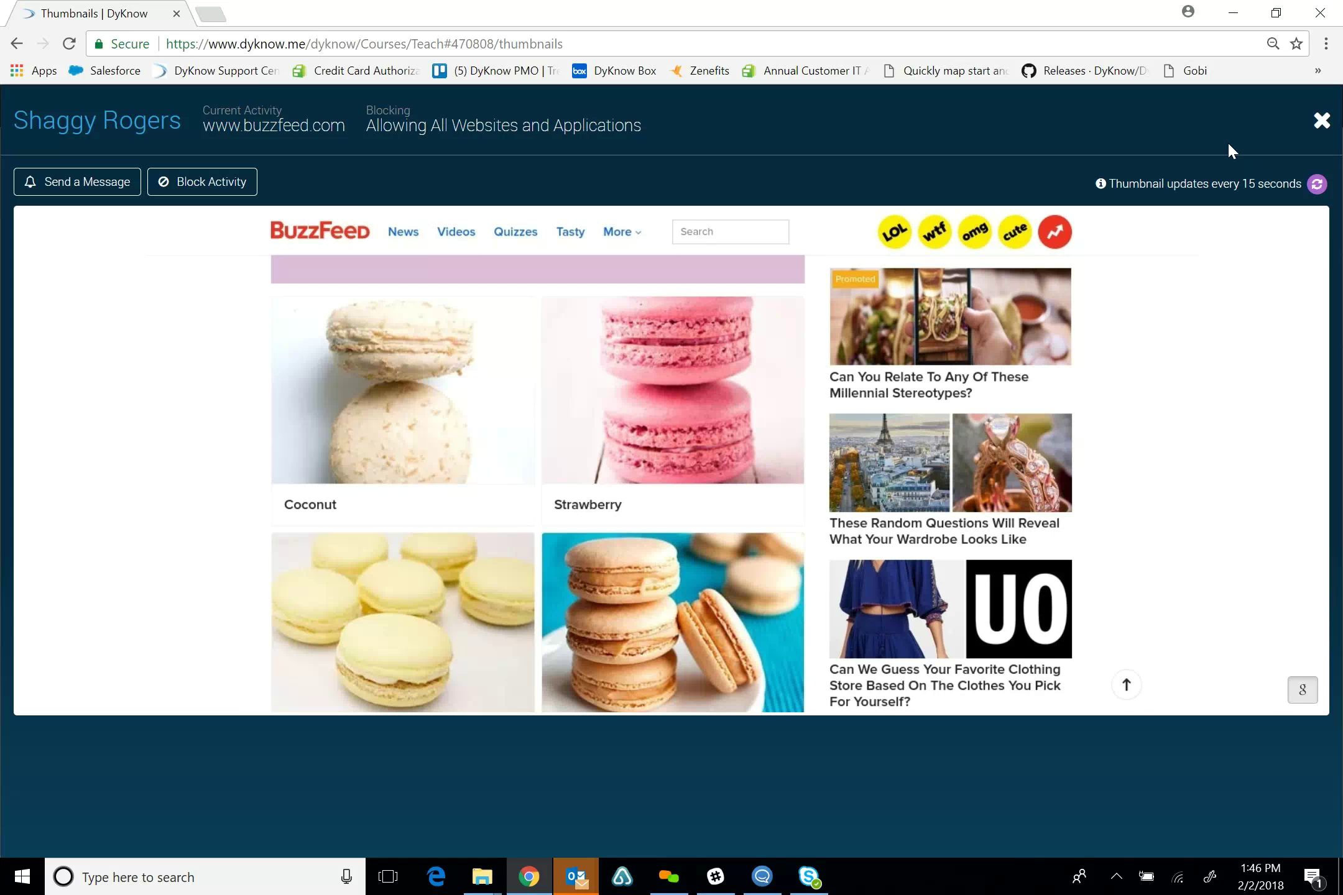
{"action": "left_click", "coordinate": [1327, 126]}
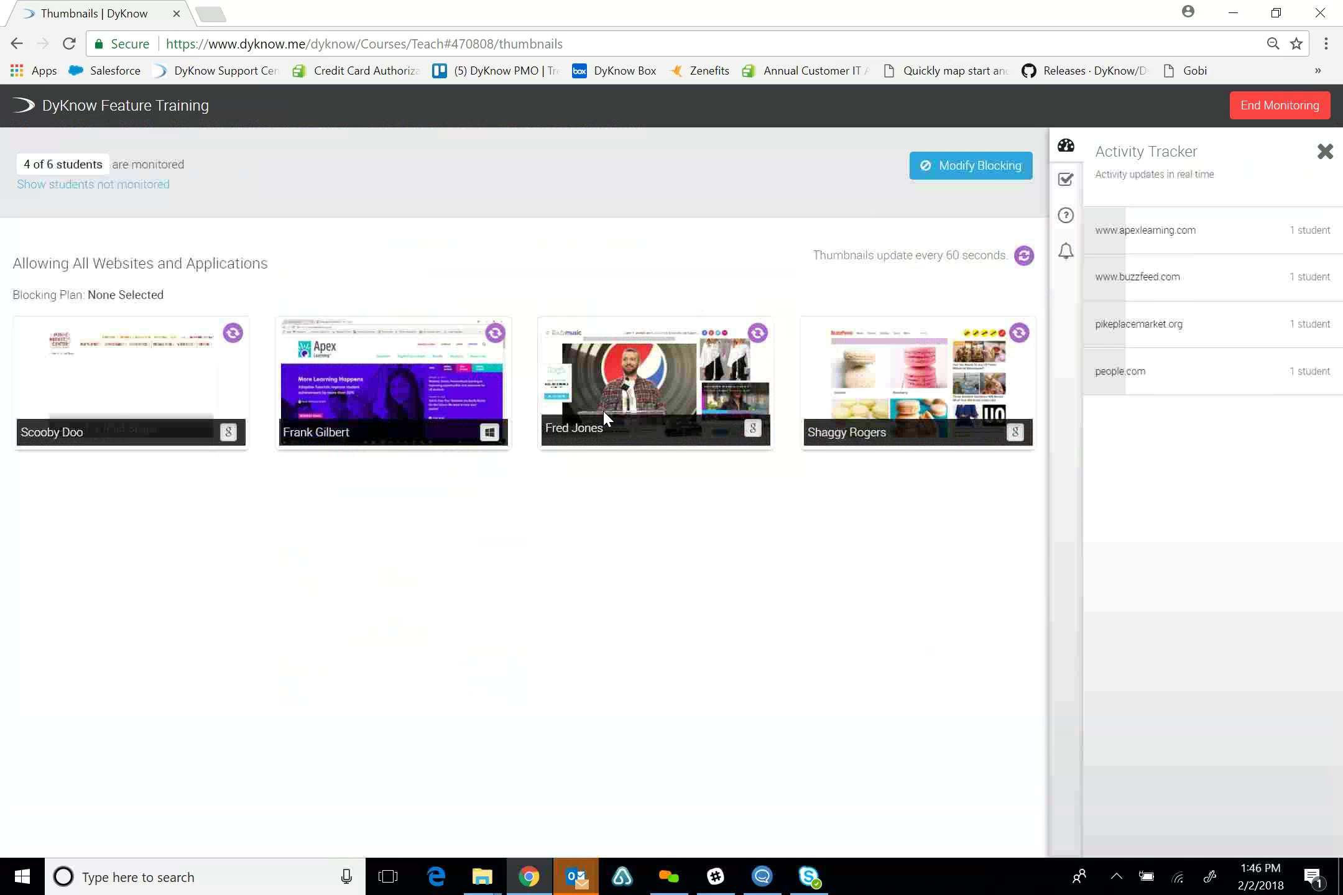
{"action": "mouse_move", "coordinate": [613, 404]}
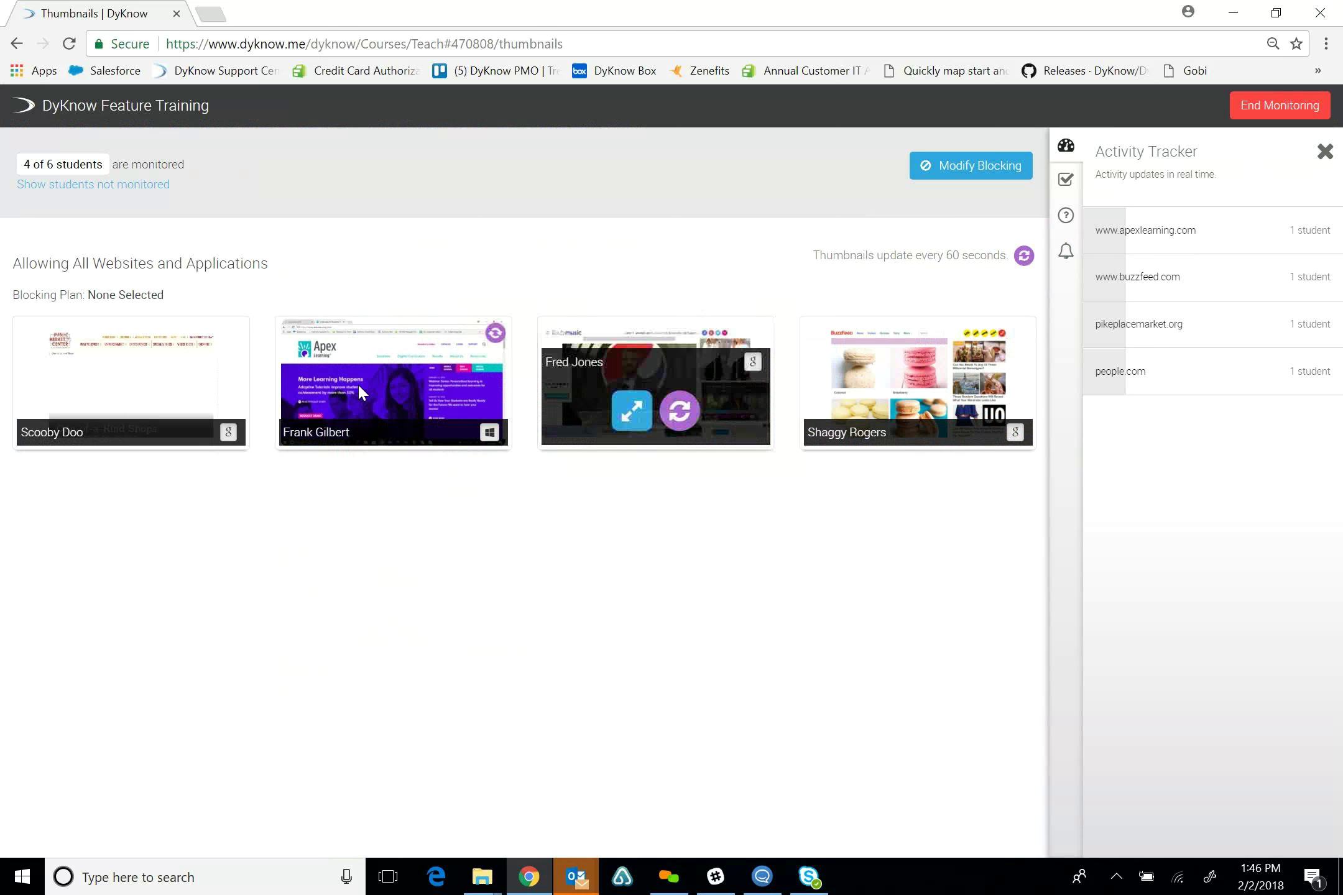
{"action": "mouse_move", "coordinate": [361, 389]}
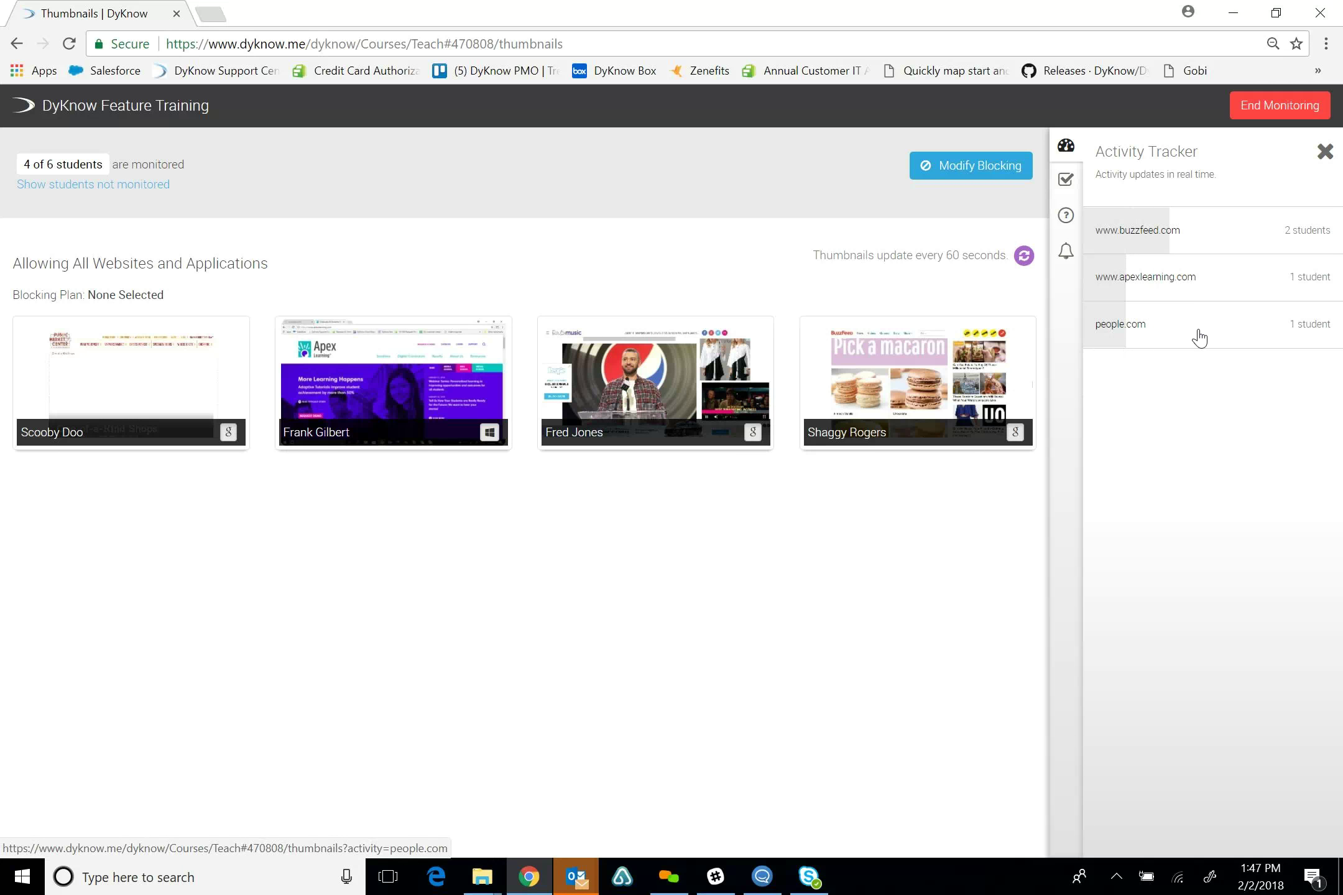
- Modify the class's blocking by choosing the plan "Allow only Apex learning and abcya.com" and review its allowed websites
{"action": "left_click", "coordinate": [966, 175]}
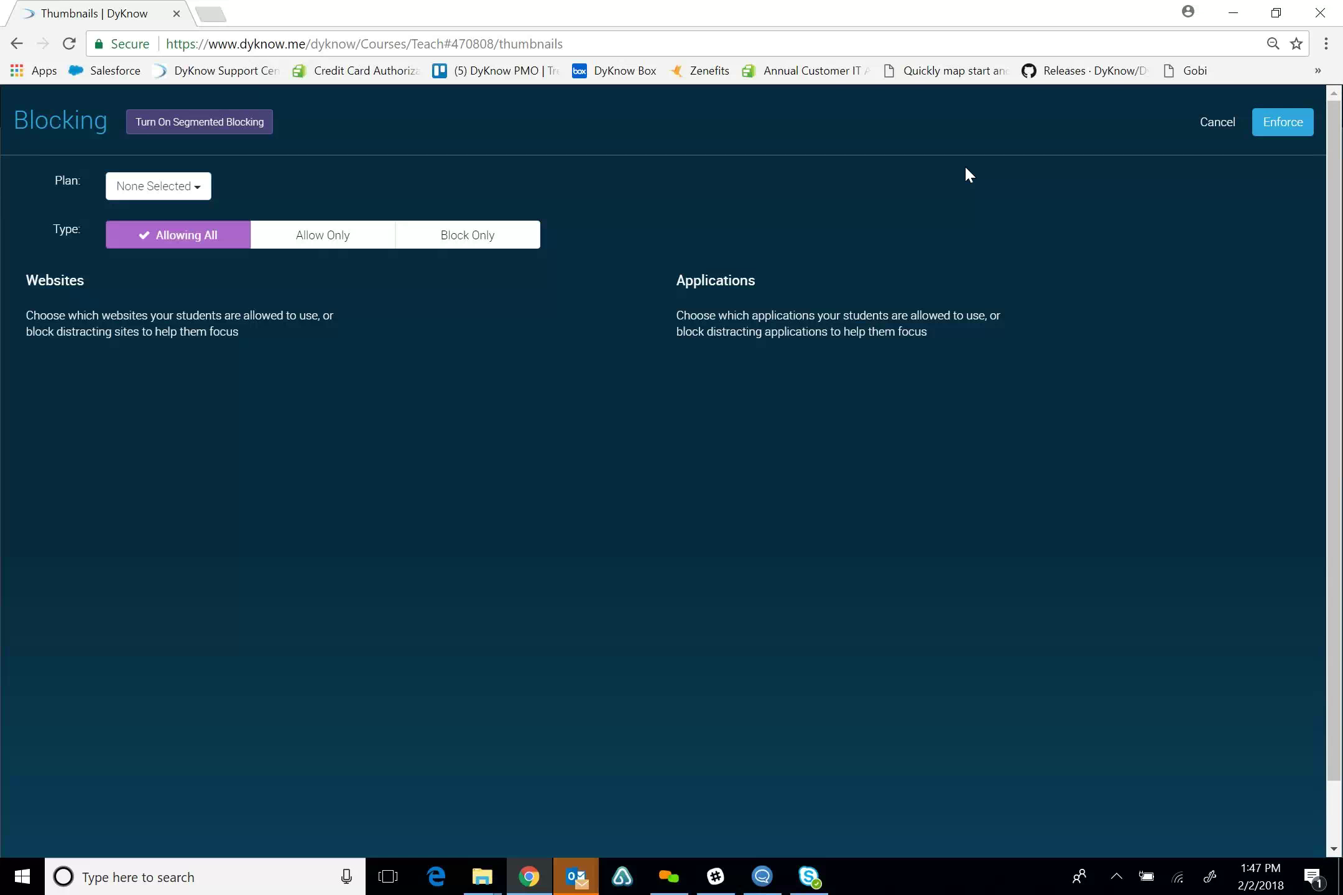
{"action": "left_click", "coordinate": [202, 187]}
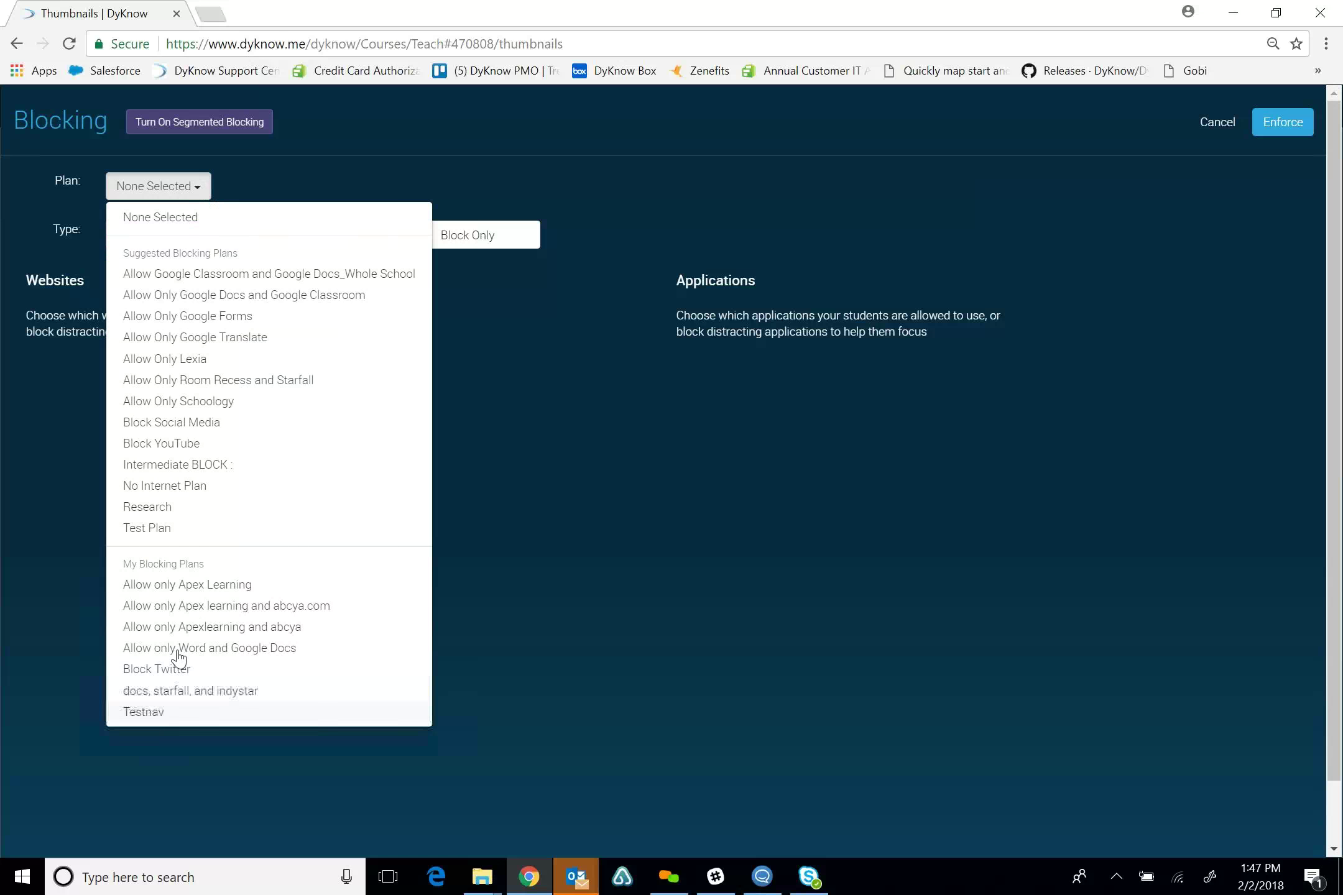
{"action": "left_click", "coordinate": [174, 607]}
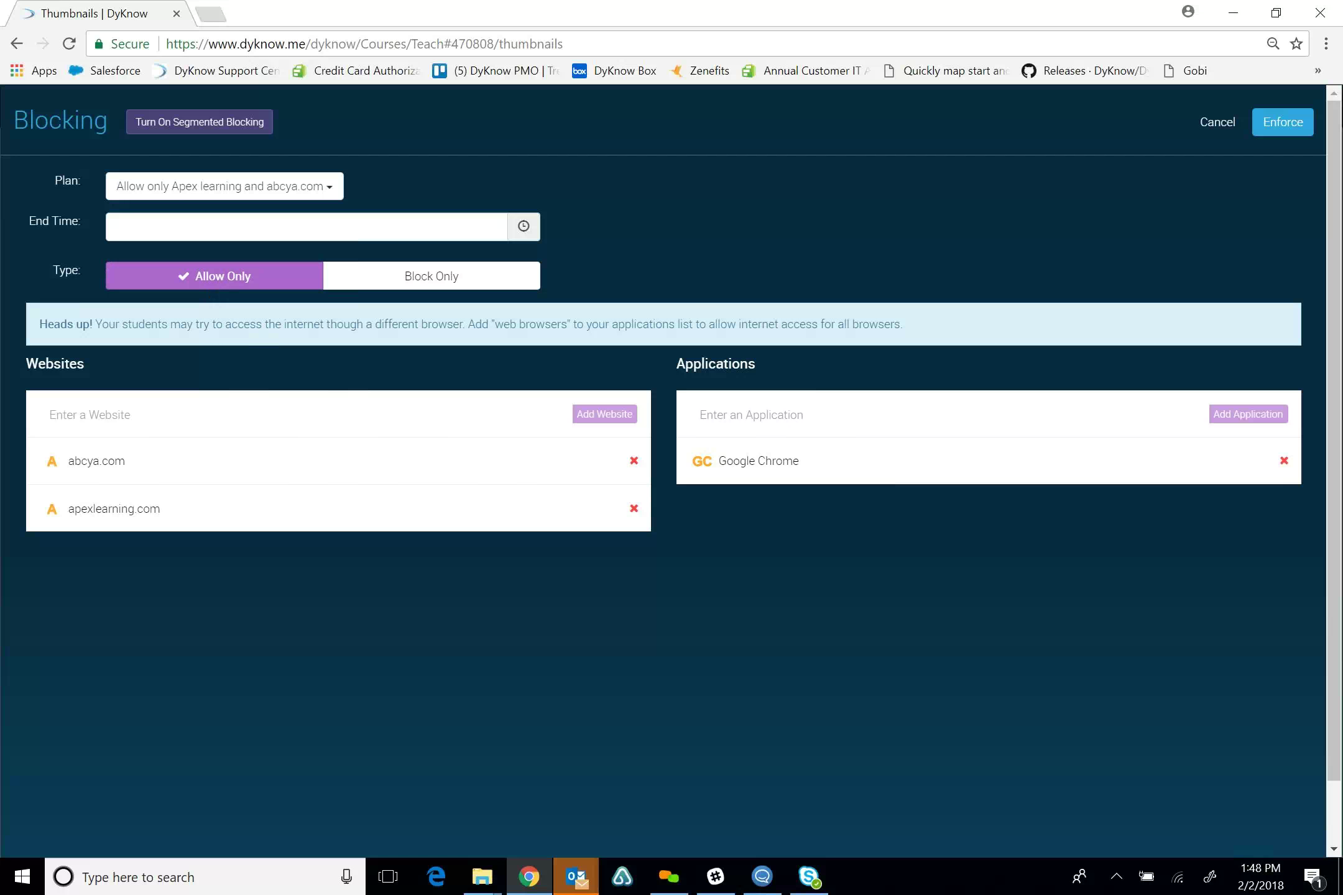
{"action": "triple_click", "coordinate": [48, 471]}
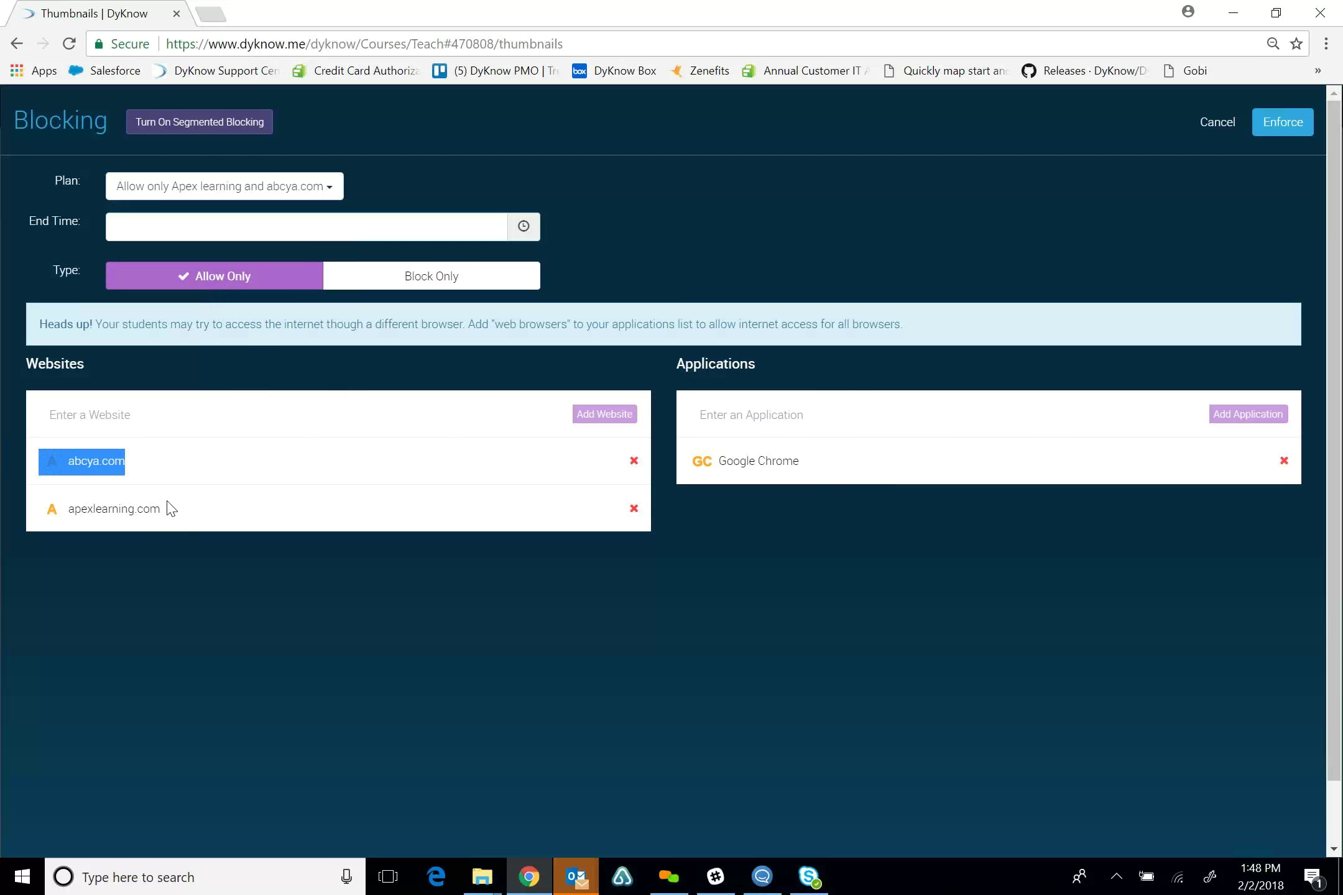
{"action": "left_click_drag", "start_coordinate": [169, 509], "coordinate": [67, 509]}
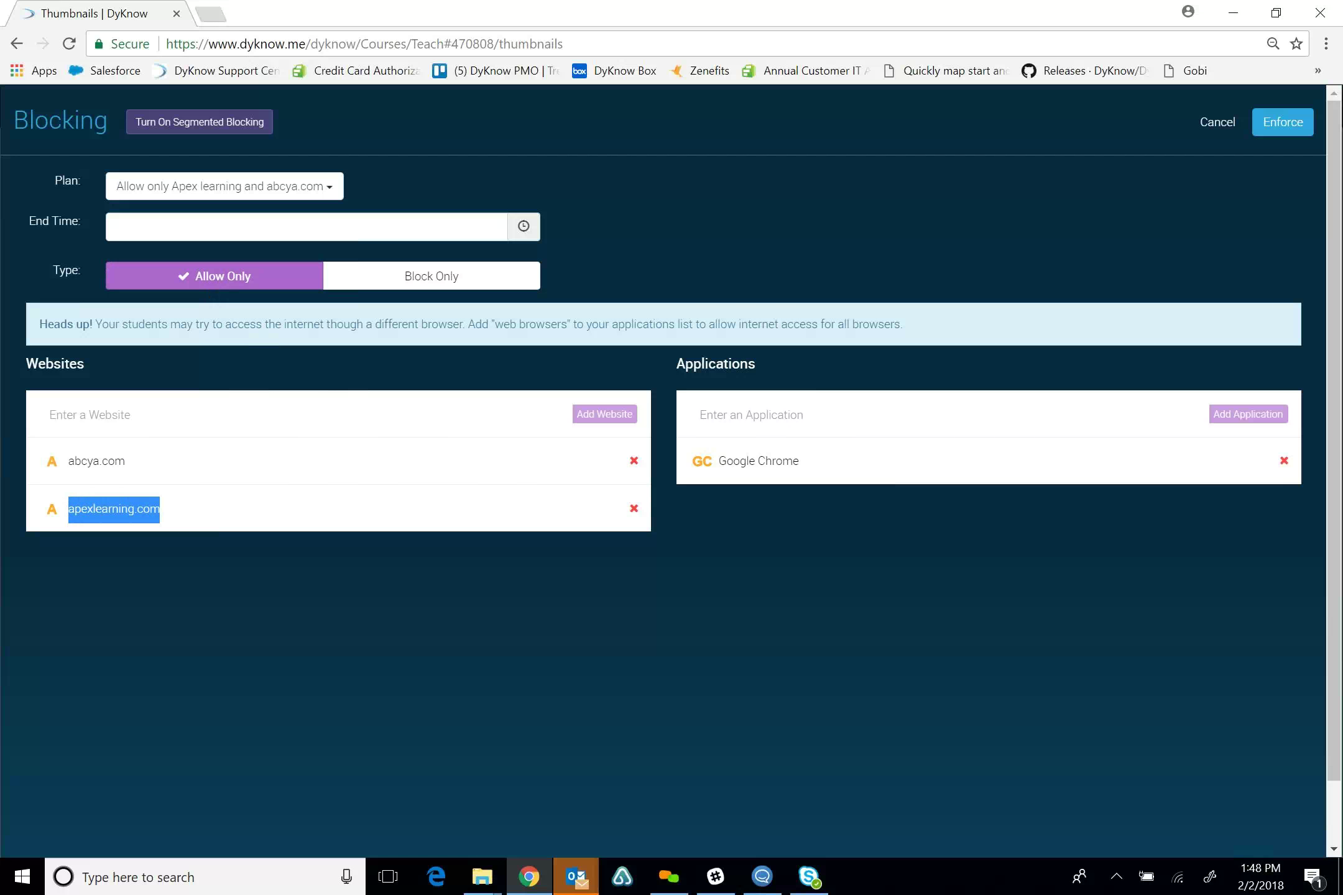
- Add nationalgeographic.com to the blocking plan's allowed websites and compare its address format with the current page's full URL
{"action": "left_click", "coordinate": [51, 415]}
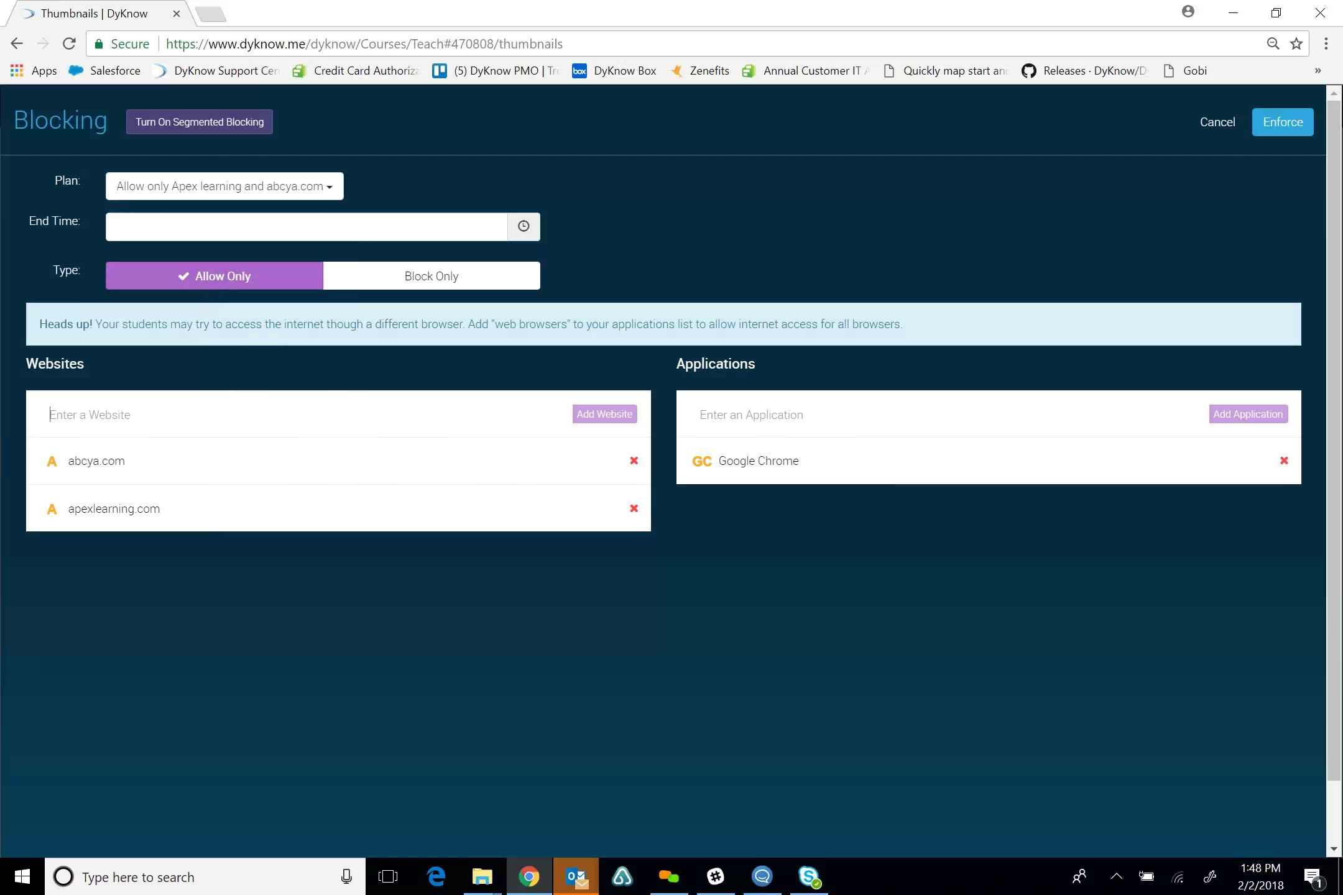
{"action": "type", "text": "nation"}
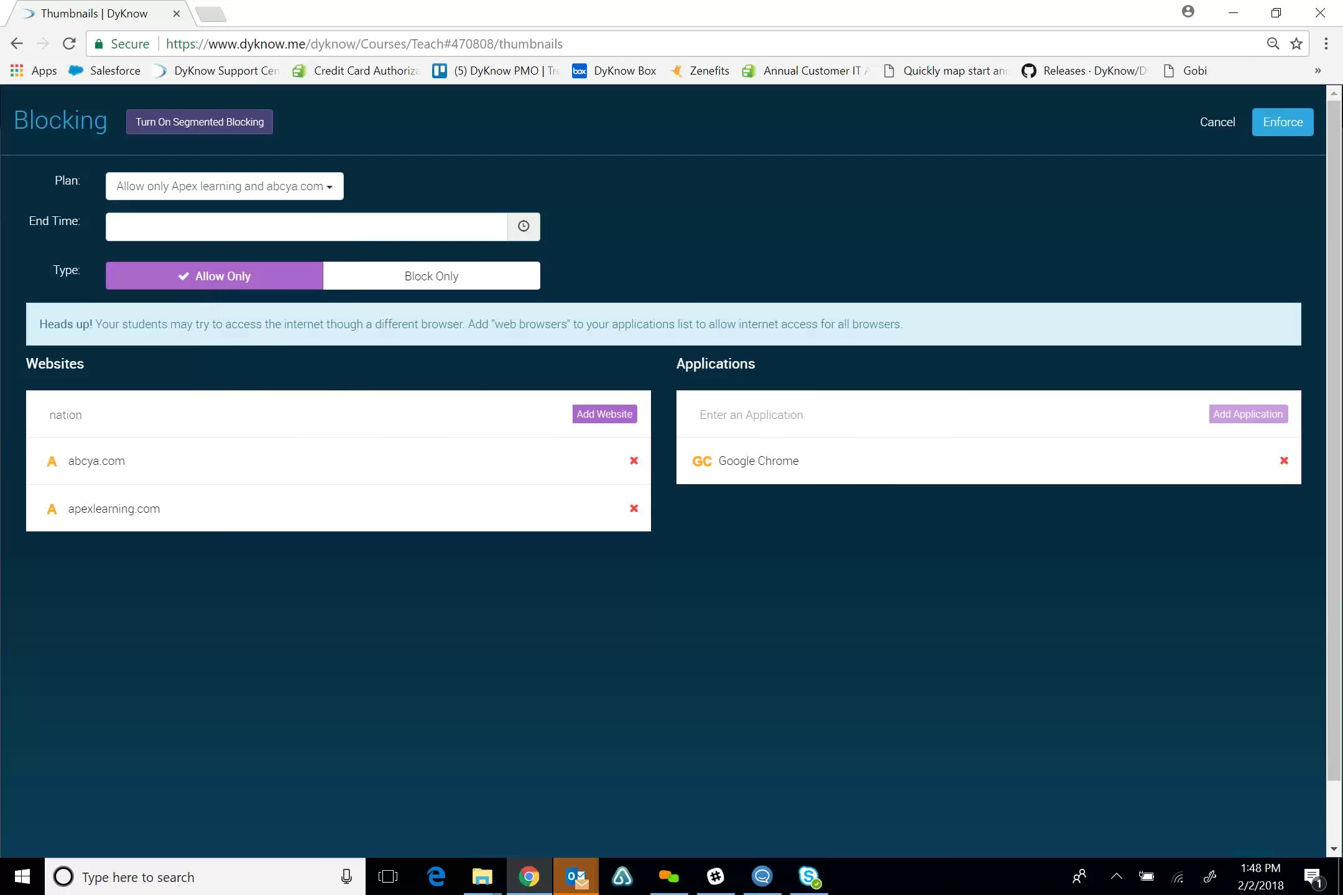
{"action": "type", "text": "algeo"}
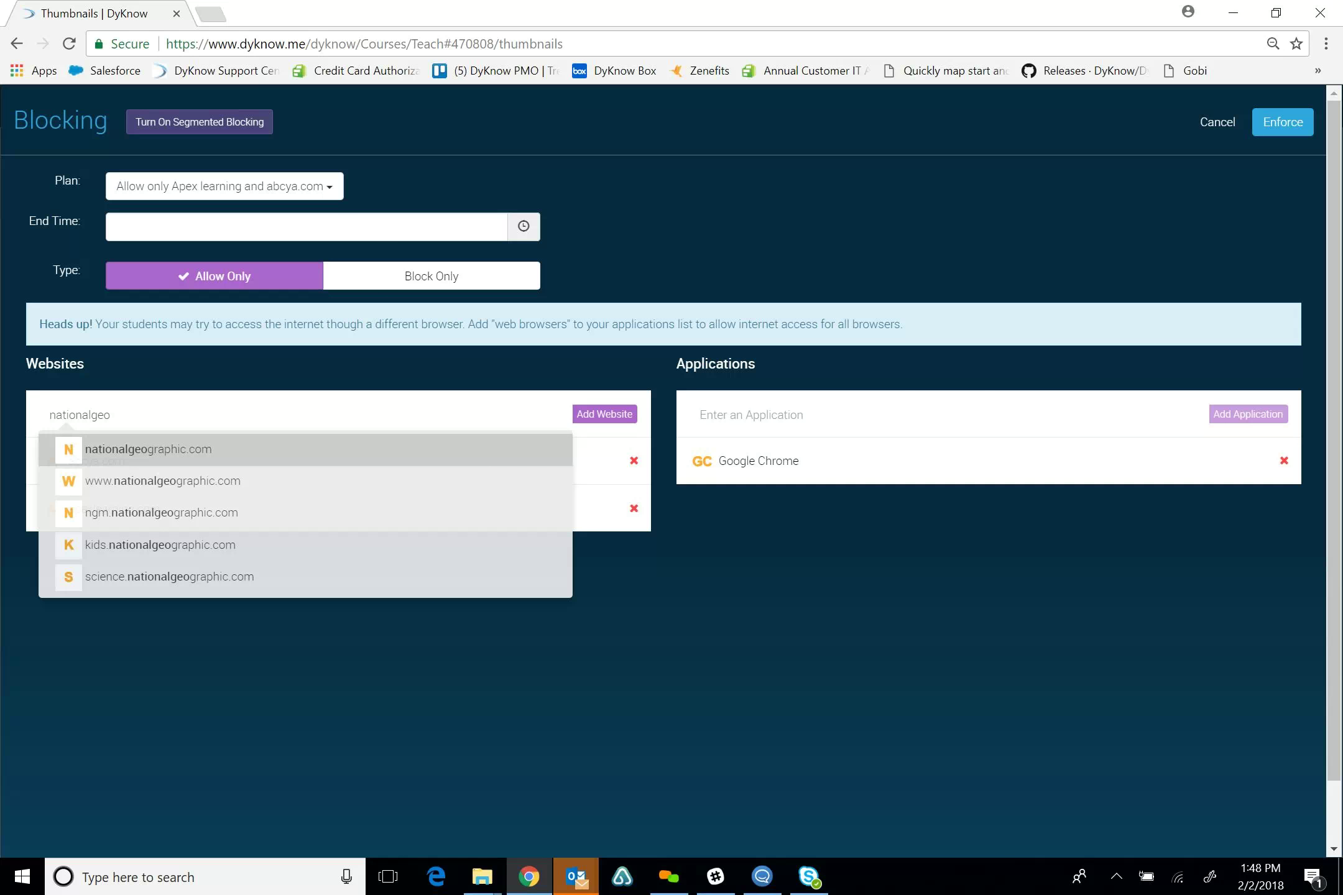
{"action": "left_click", "coordinate": [124, 449]}
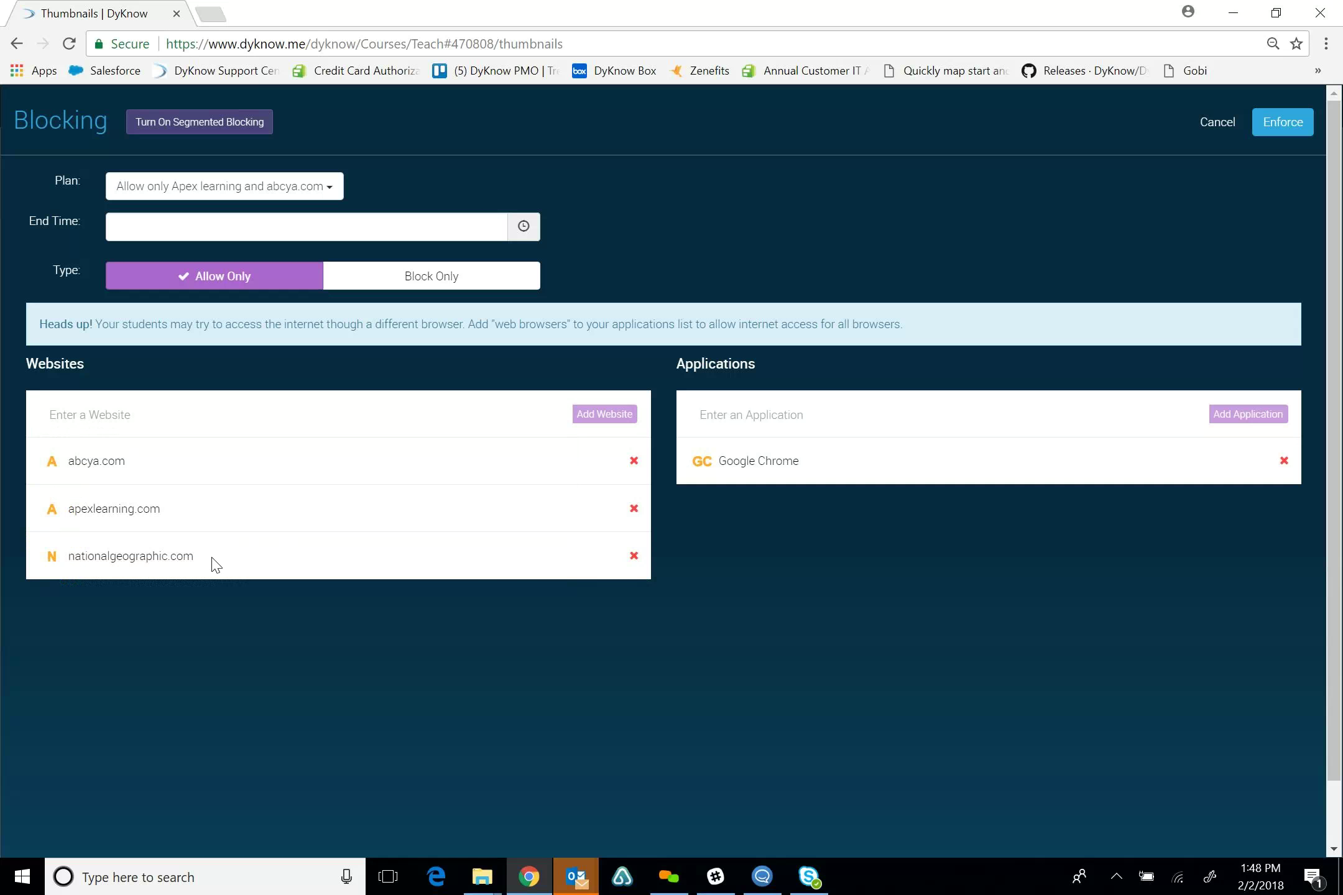
{"action": "left_click_drag", "start_coordinate": [198, 560], "coordinate": [69, 557]}
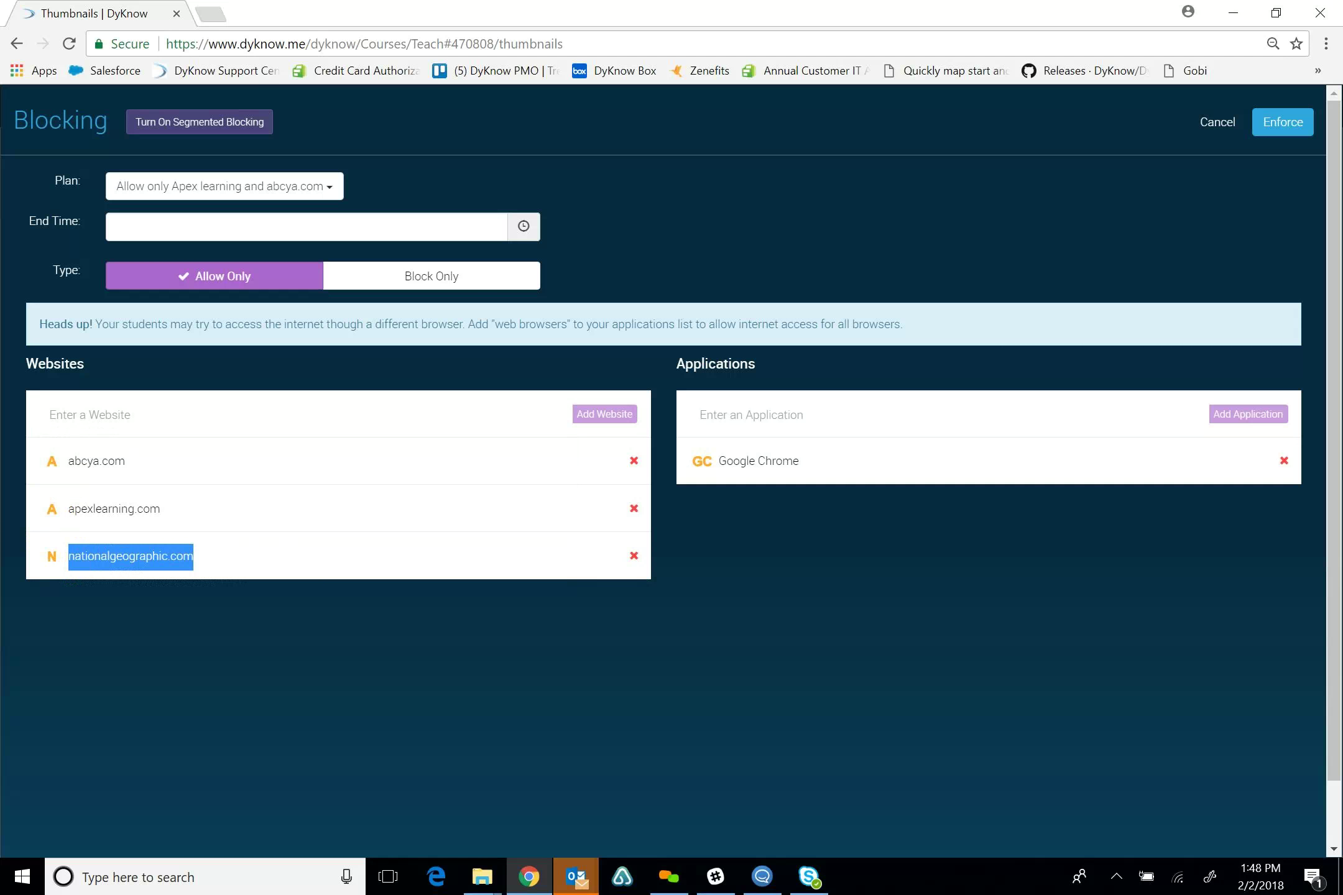
{"action": "left_click", "coordinate": [305, 42]}
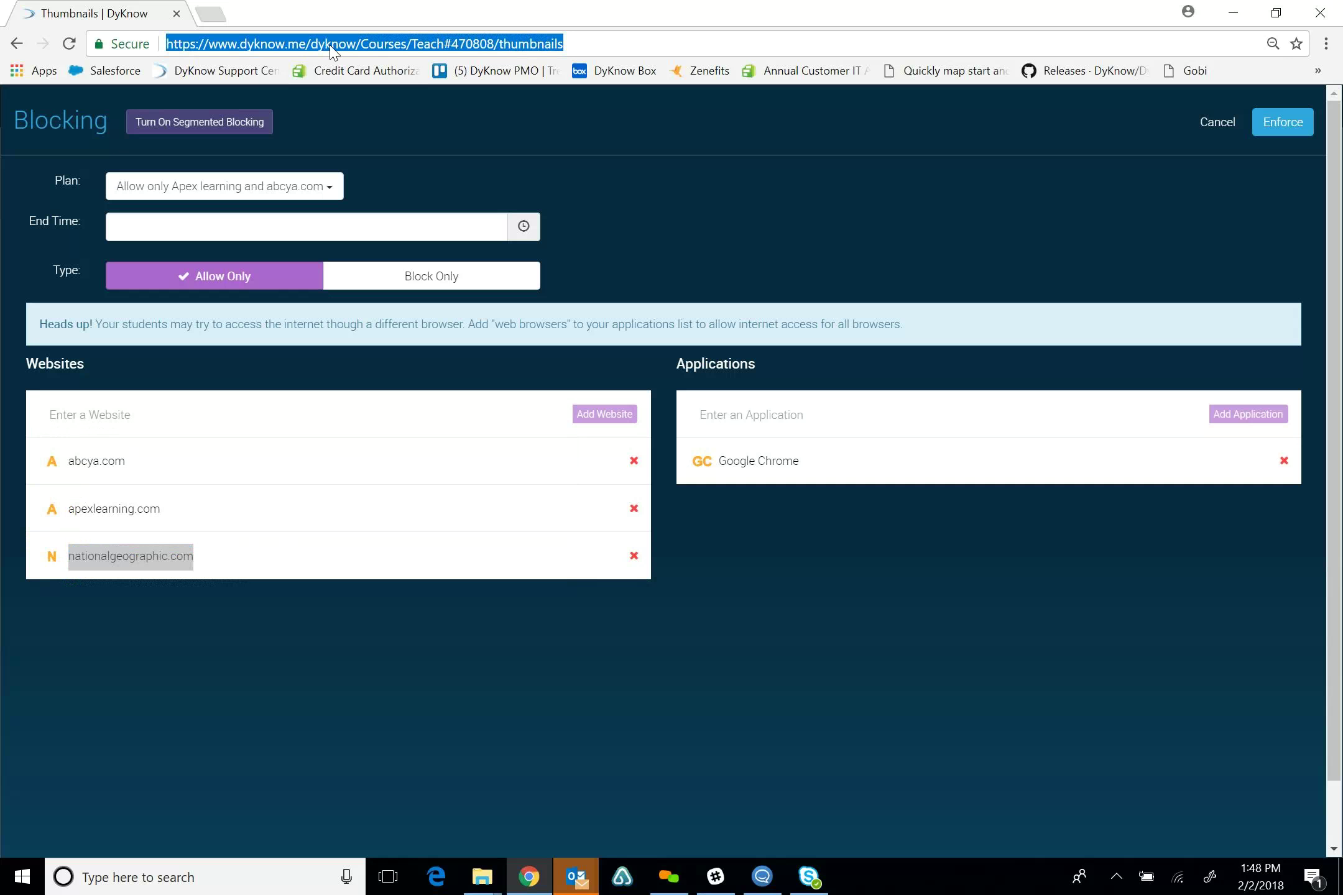
- Add Microsoft Word to the blocking plan's allowed applications
{"action": "left_click", "coordinate": [246, 556]}
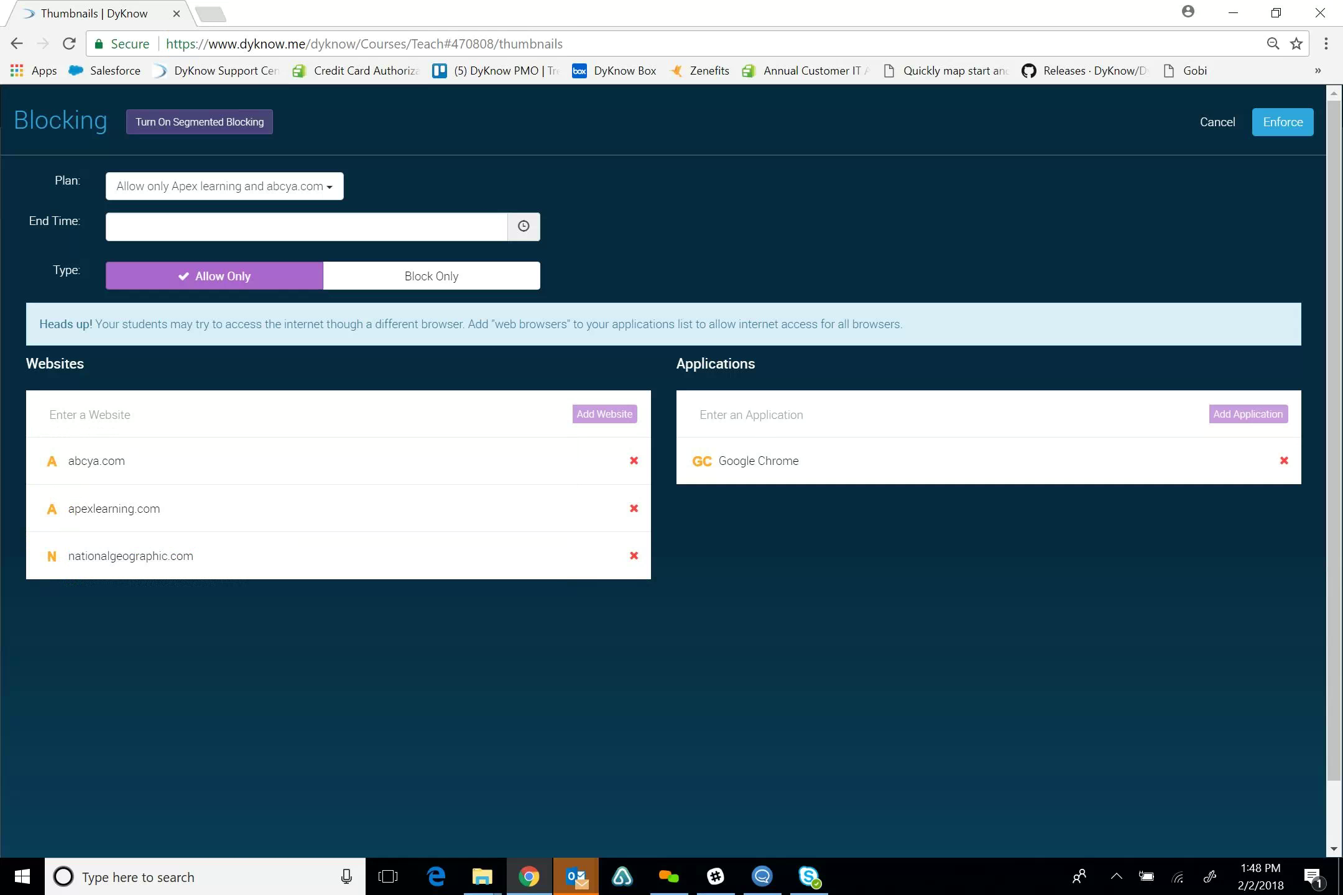
{"action": "type", "text": "Word"}
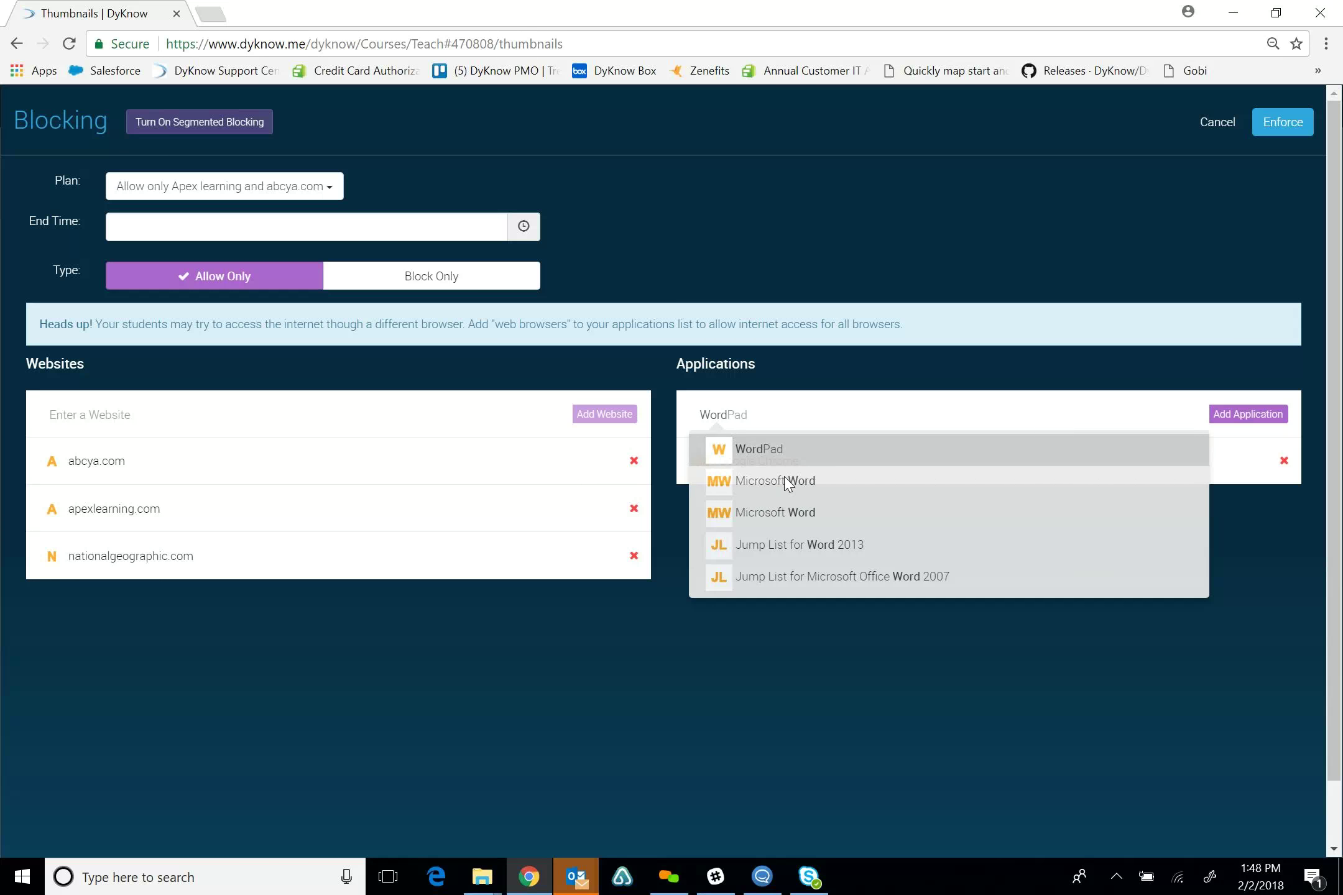
{"action": "left_click", "coordinate": [775, 494]}
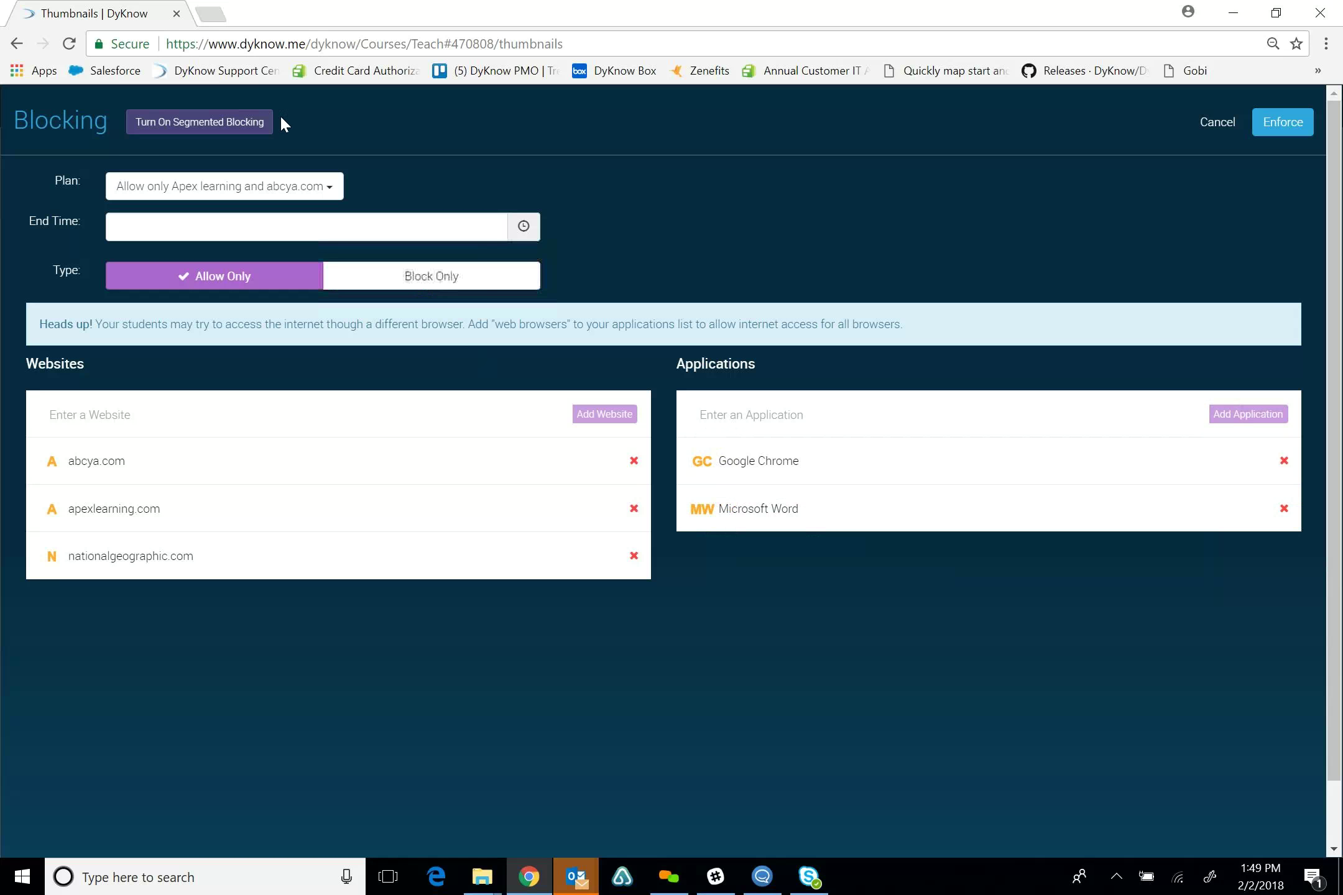
- Turn on segmented blocking and assign the plan "Block Social Media" to Group 2
{"action": "left_click", "coordinate": [186, 125]}
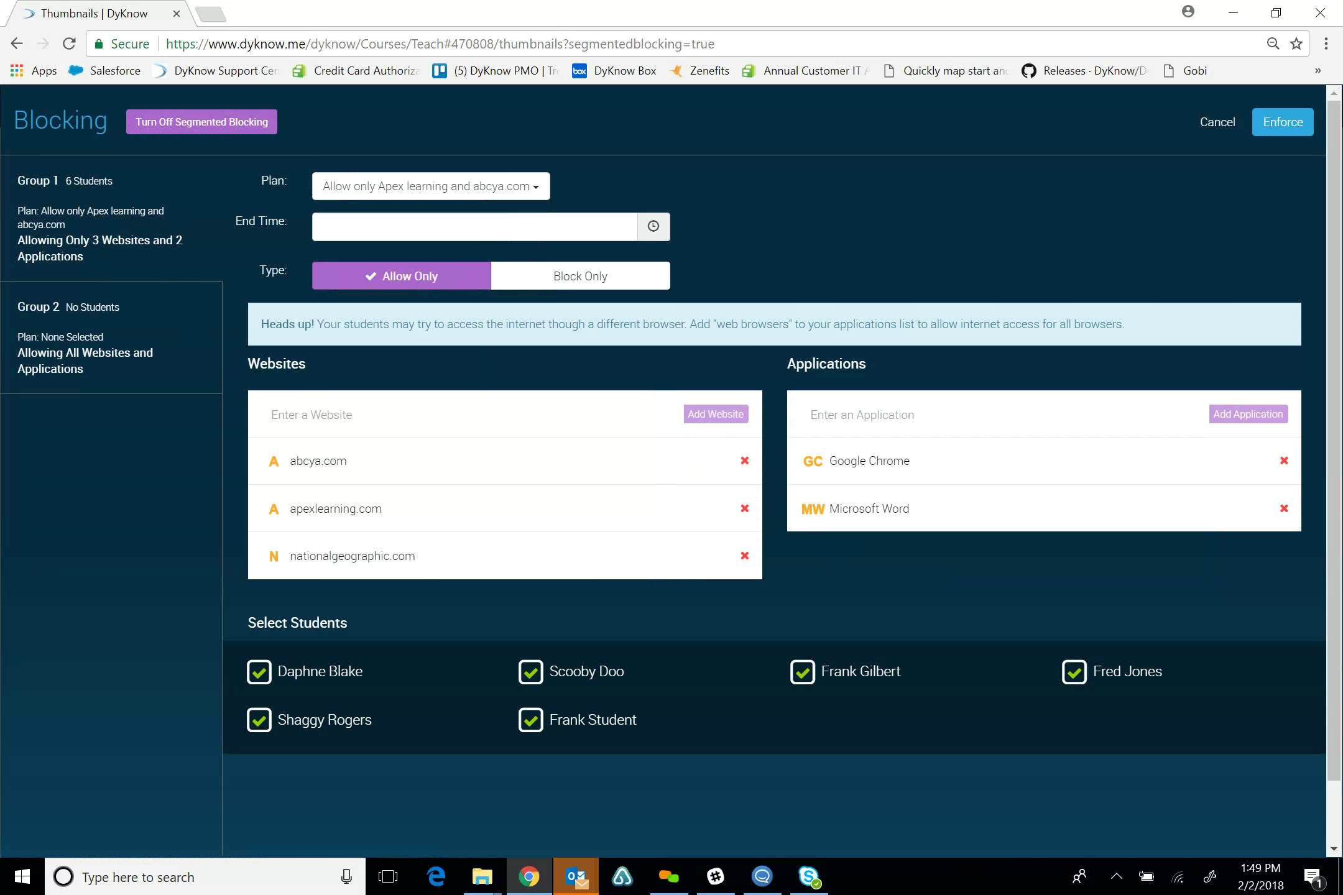
{"action": "left_click", "coordinate": [73, 348]}
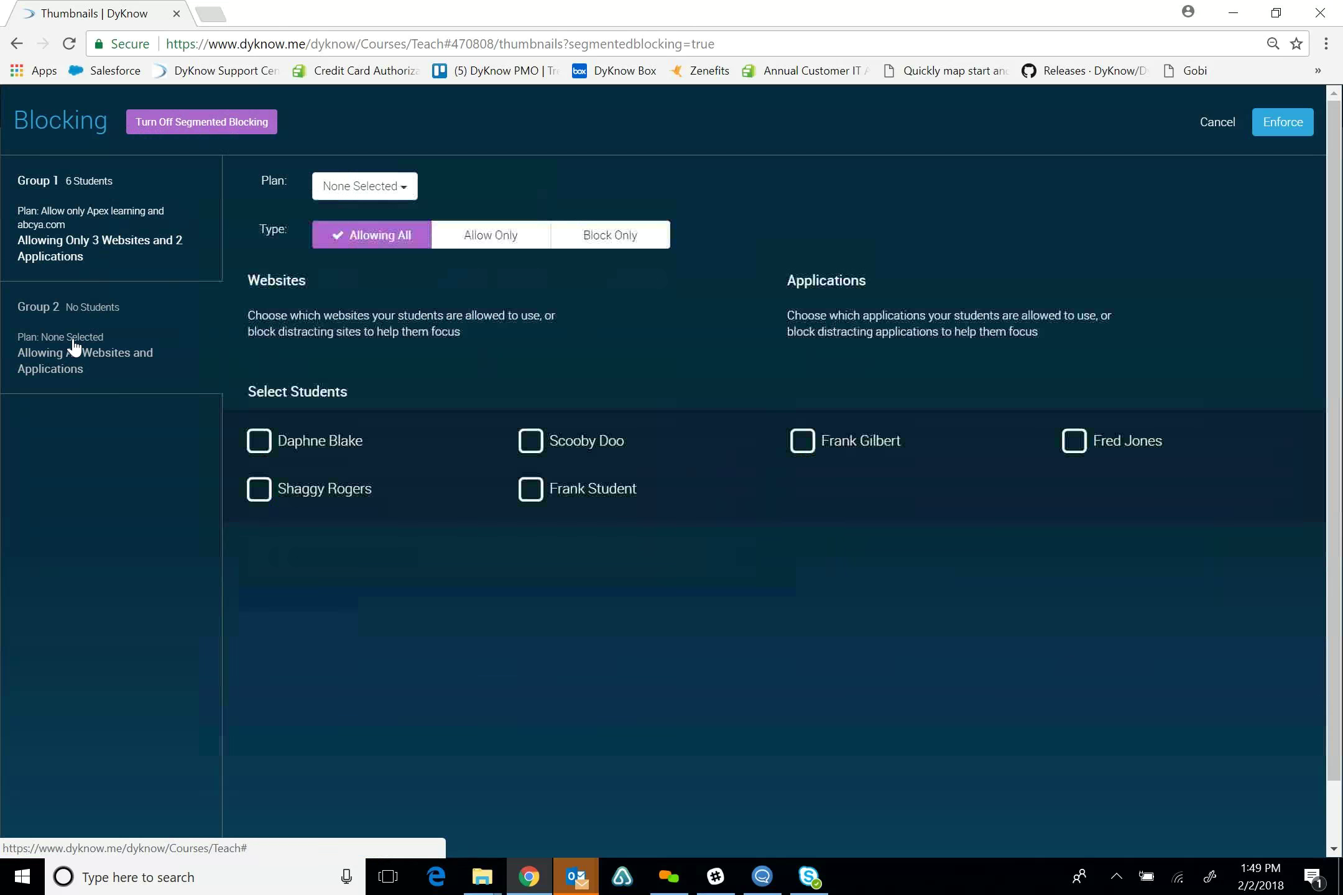
{"action": "left_click", "coordinate": [403, 194]}
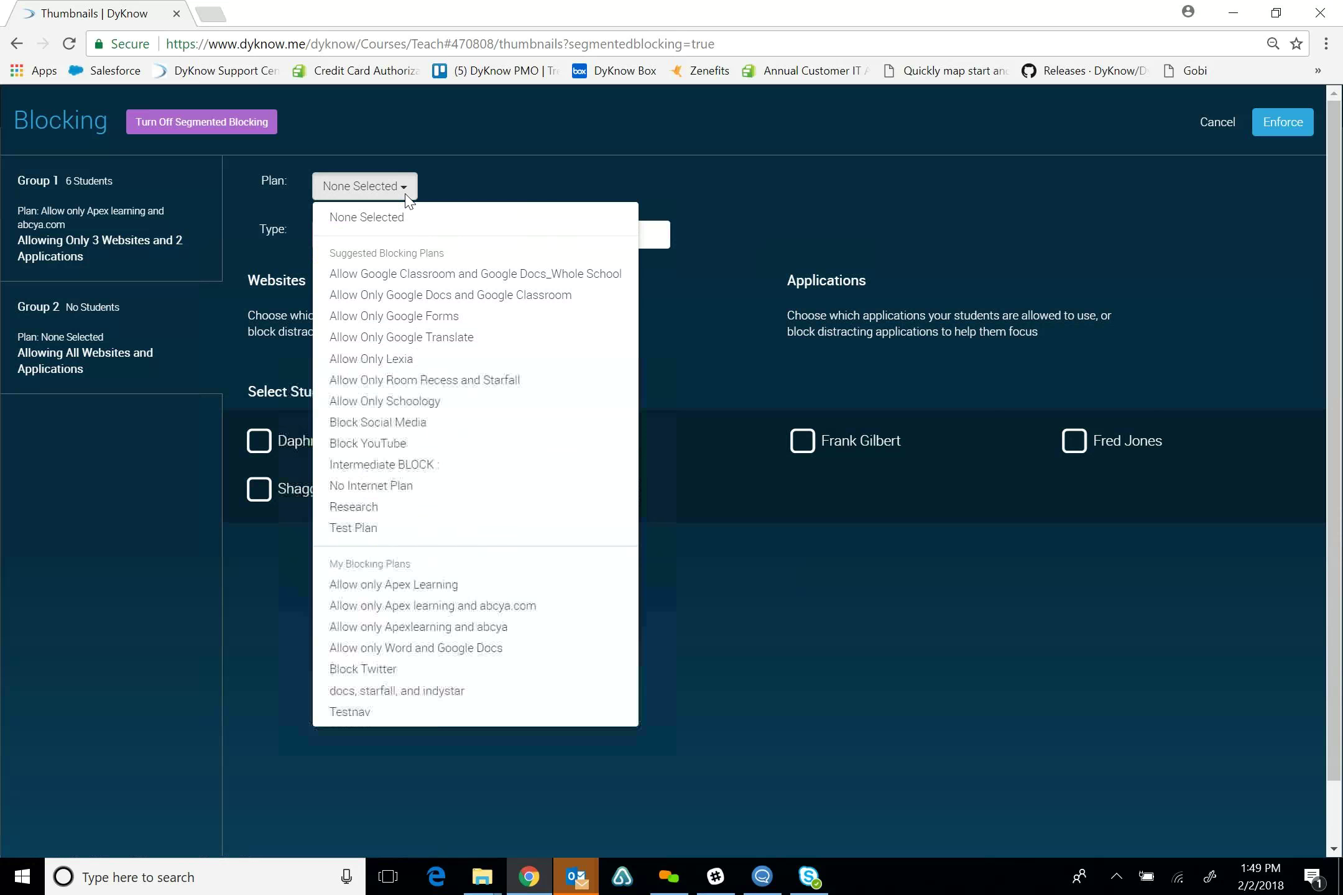
{"action": "left_click", "coordinate": [357, 424]}
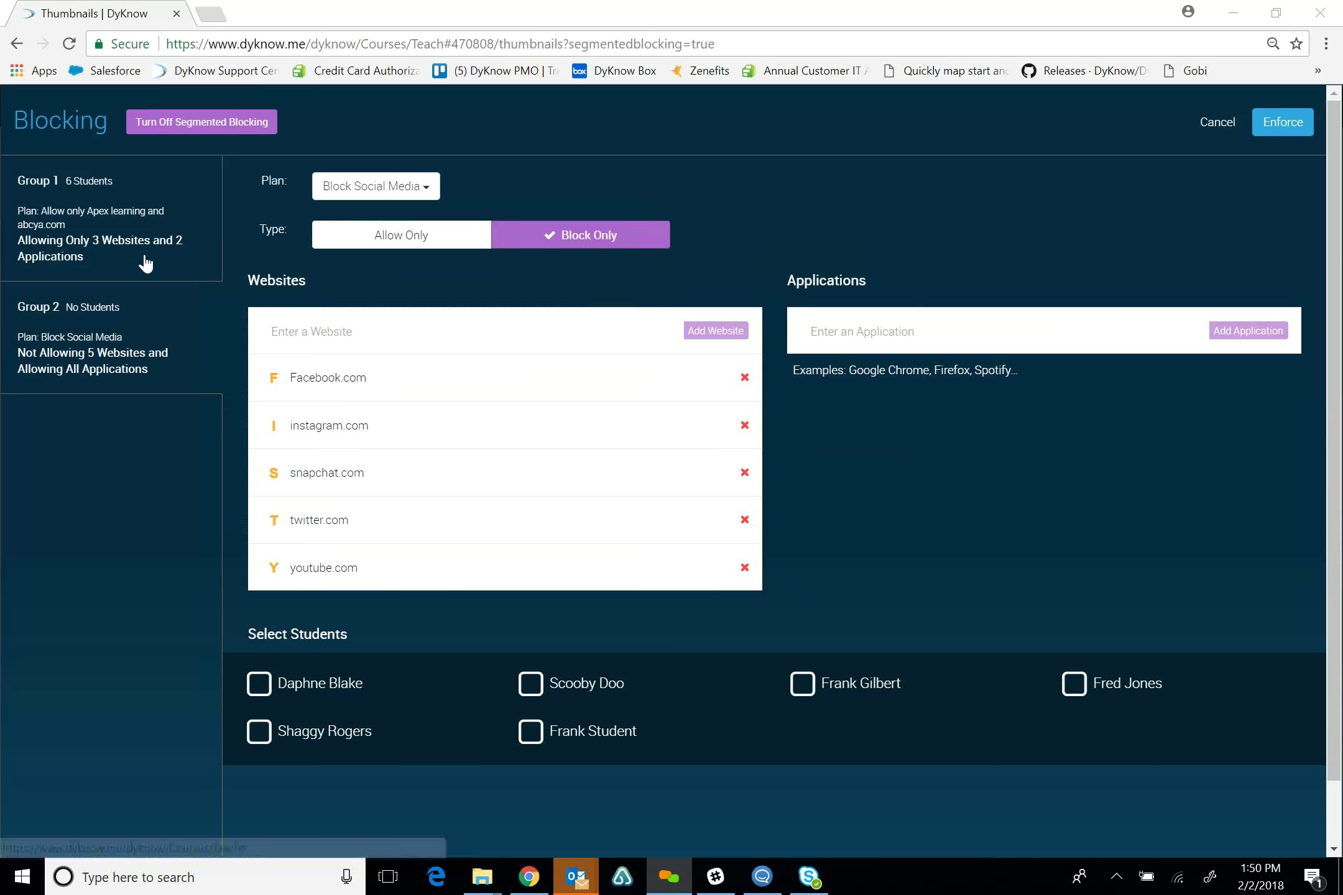
- Put the first and last listed students in Group 2 and enforce the segmented blocking as a one-time change
{"action": "left_click", "coordinate": [108, 352]}
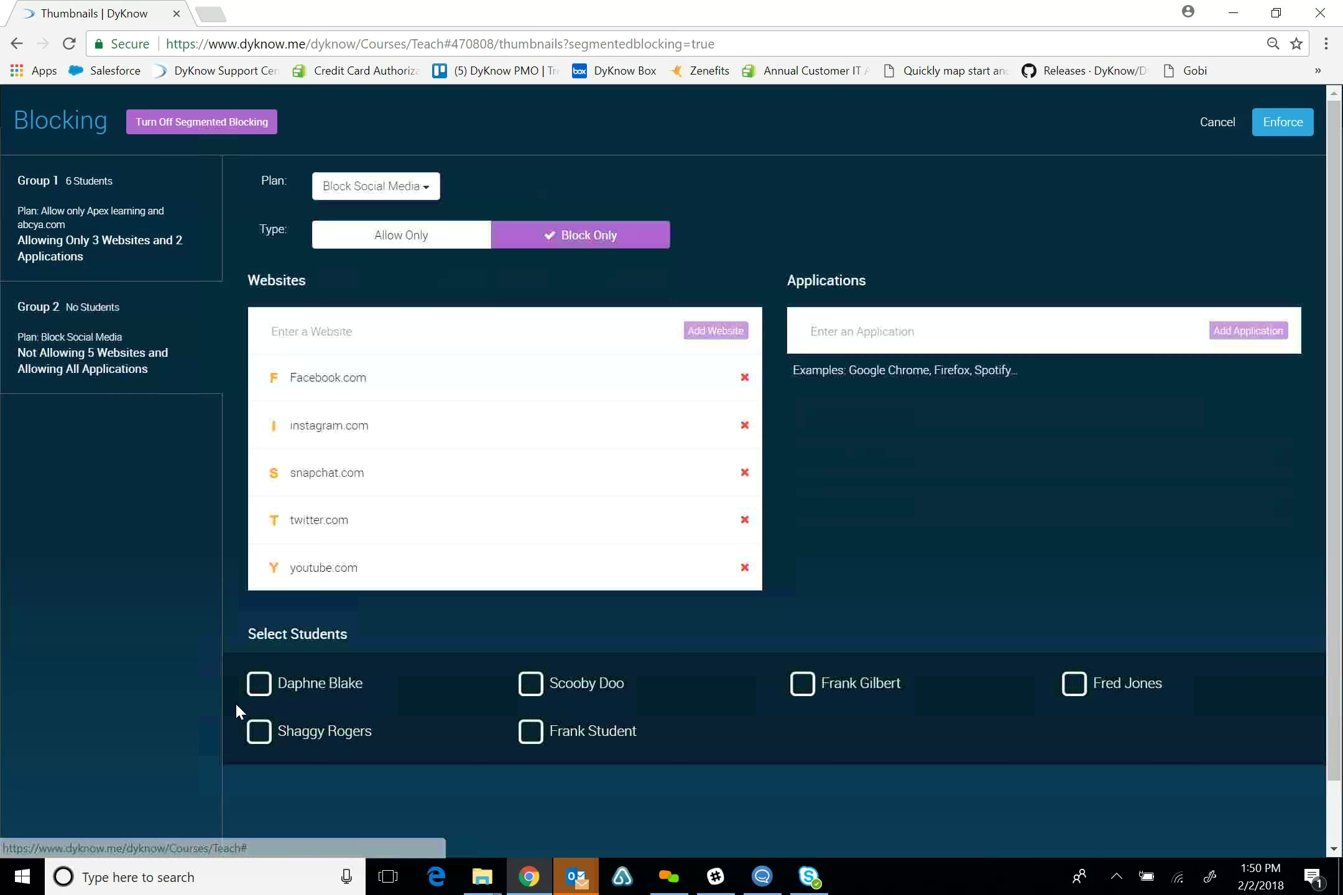
{"action": "left_click", "coordinate": [261, 724]}
{"action": "left_click", "coordinate": [571, 771]}
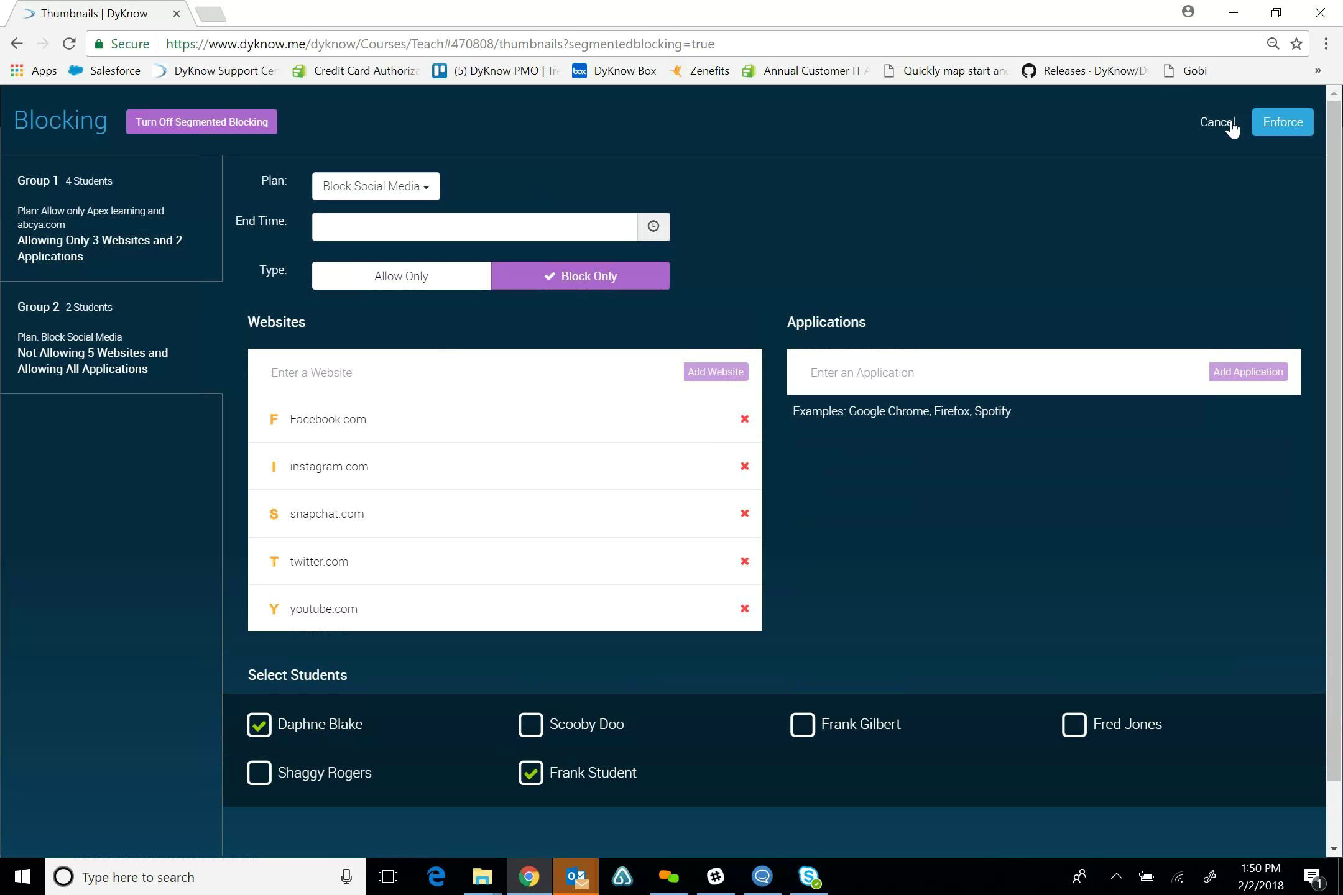
{"action": "left_click", "coordinate": [1271, 124]}
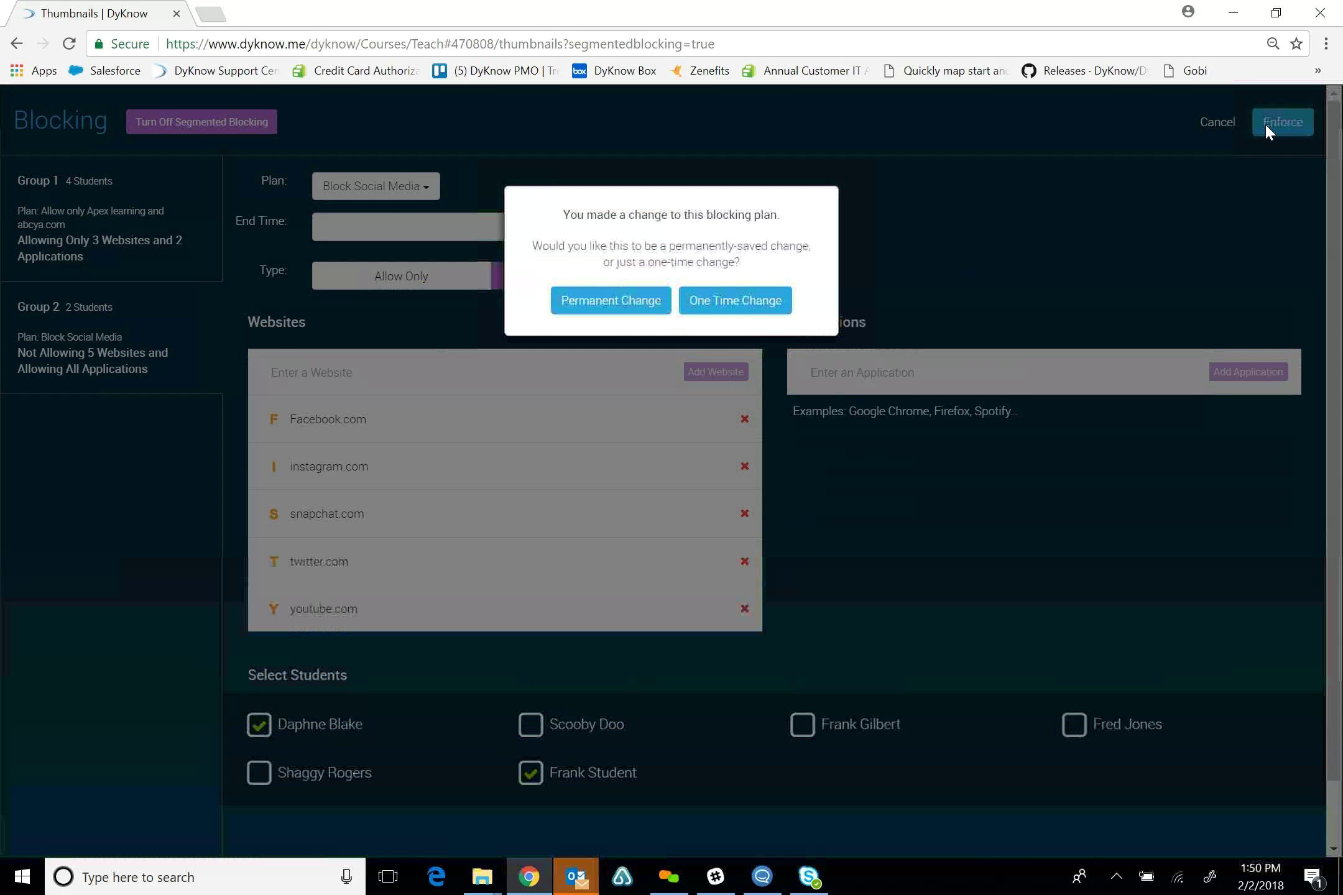
{"action": "left_click", "coordinate": [723, 305]}
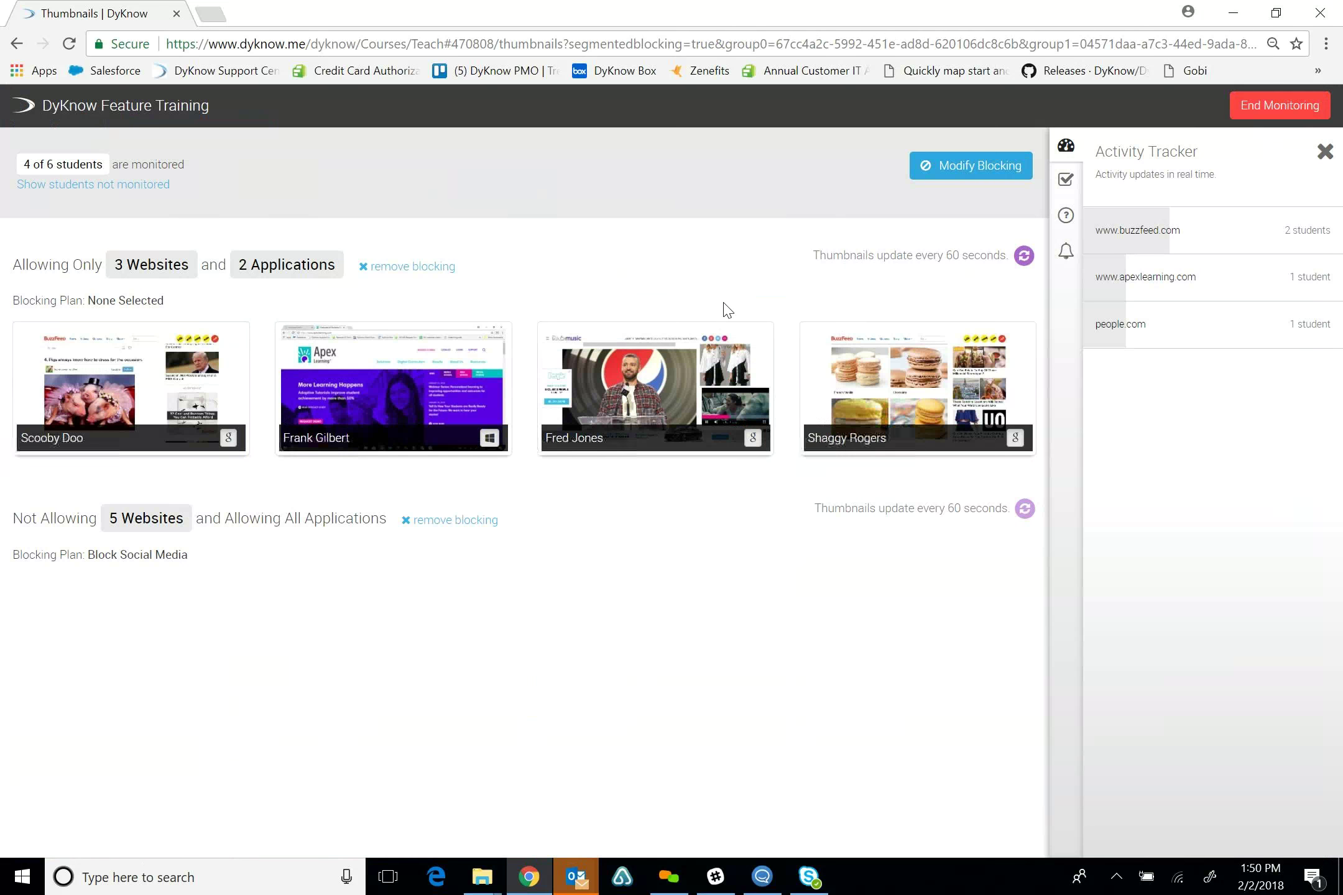
- Switch the student viewing Apex Learning to the Block Social Media group and back to the allow-only group
{"action": "mouse_move", "coordinate": [429, 398]}
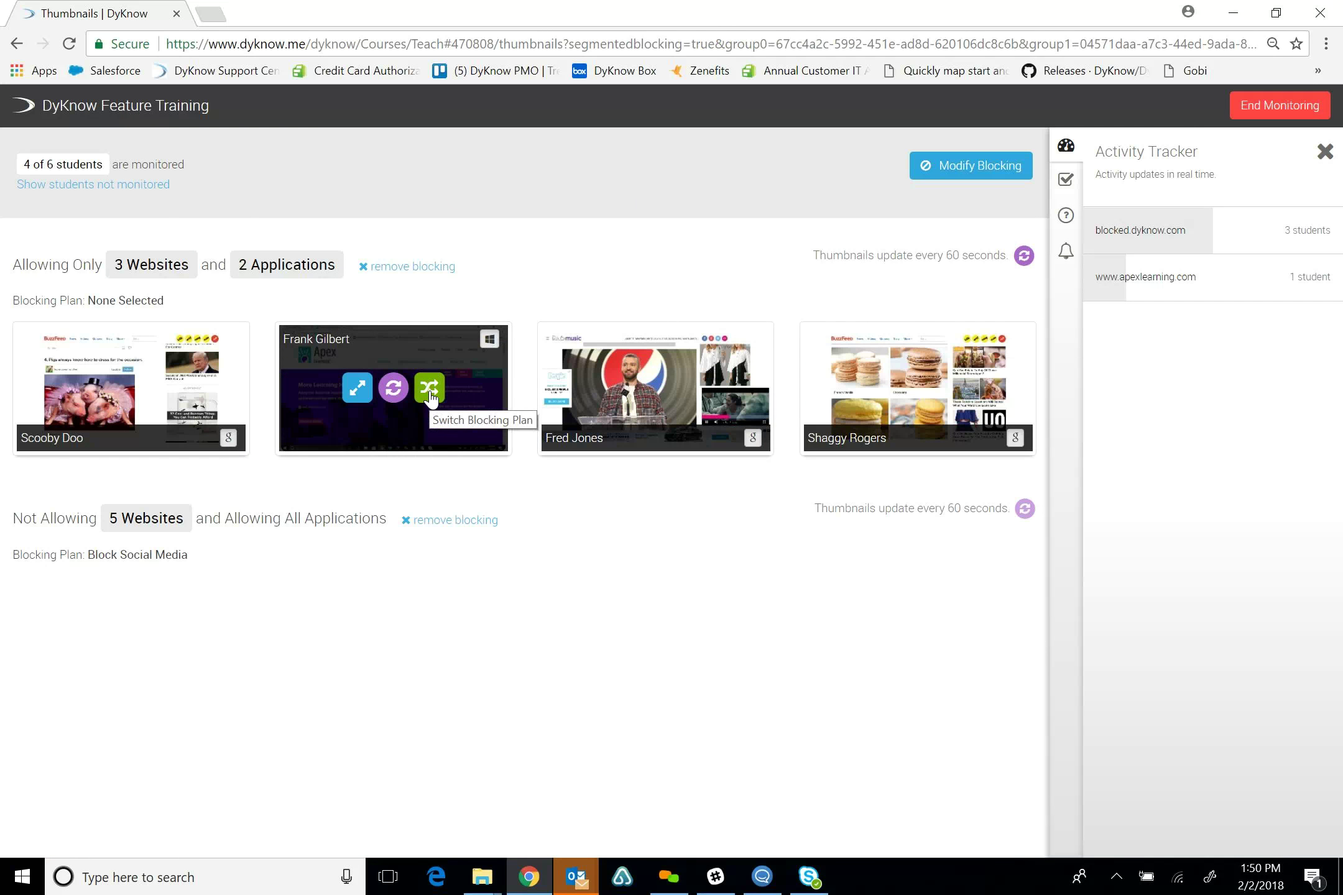
{"action": "left_click", "coordinate": [430, 396]}
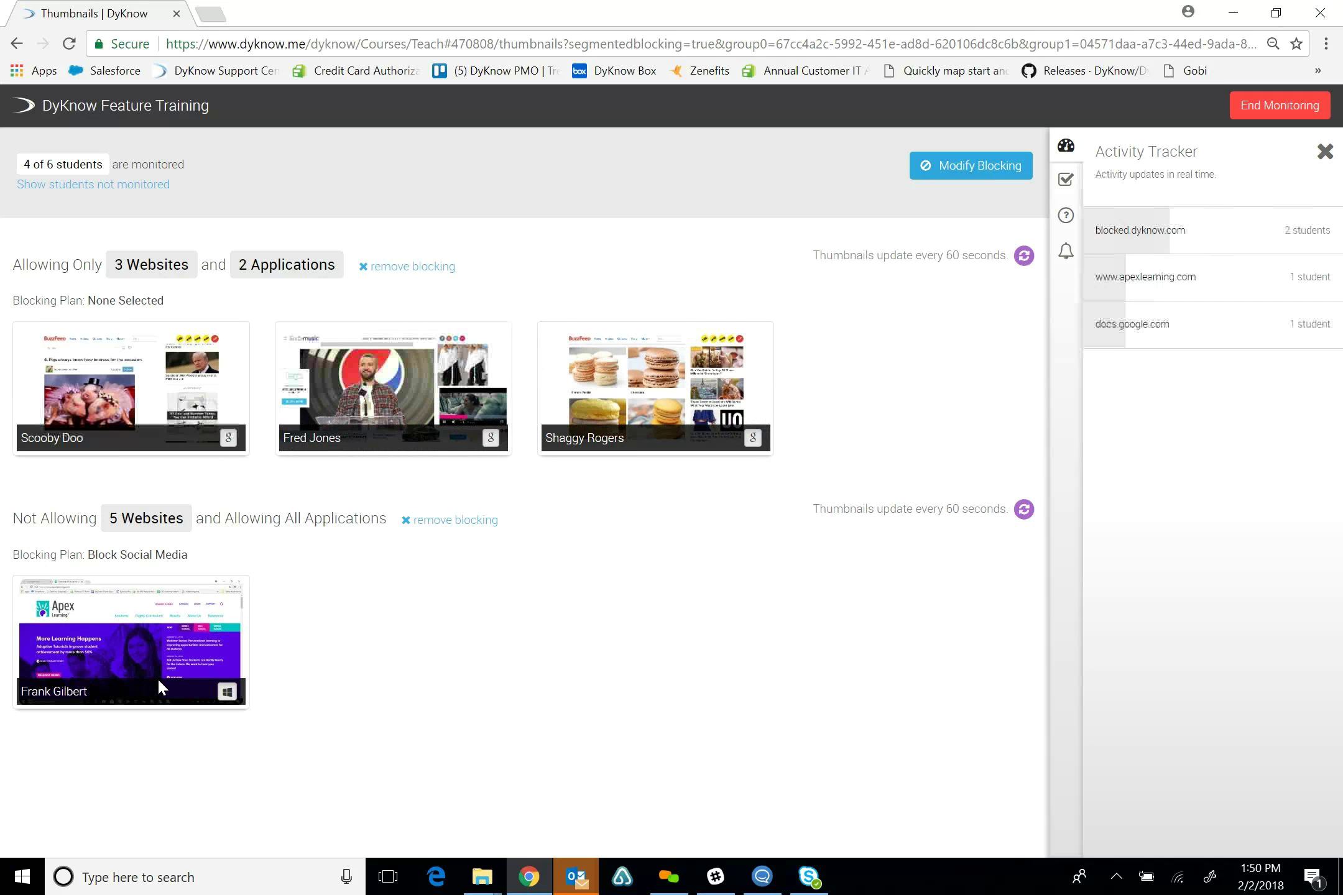
{"action": "left_click", "coordinate": [168, 641]}
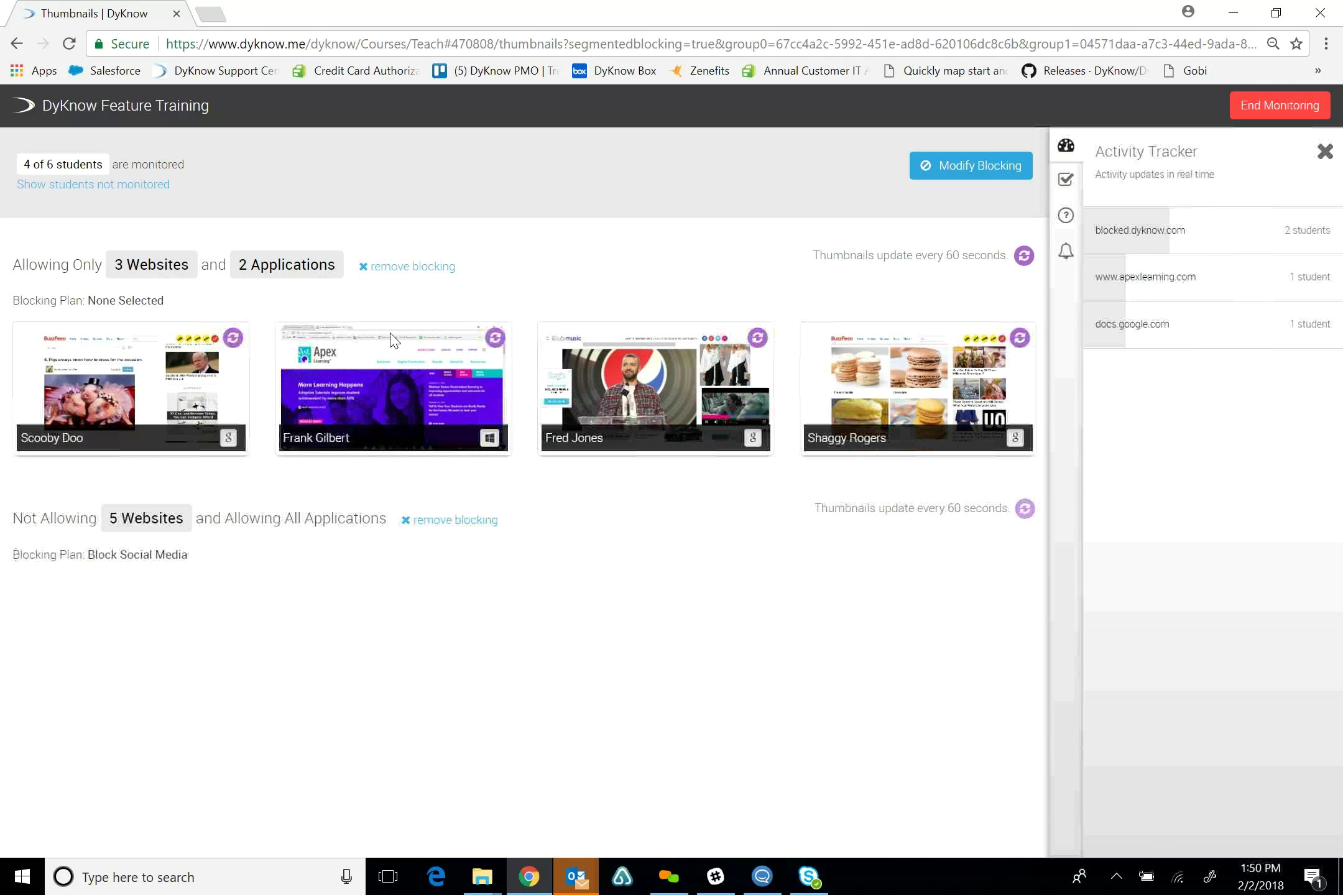
- Remove the blocking from both groups so all websites and applications are allowed
{"action": "left_click", "coordinate": [398, 267]}
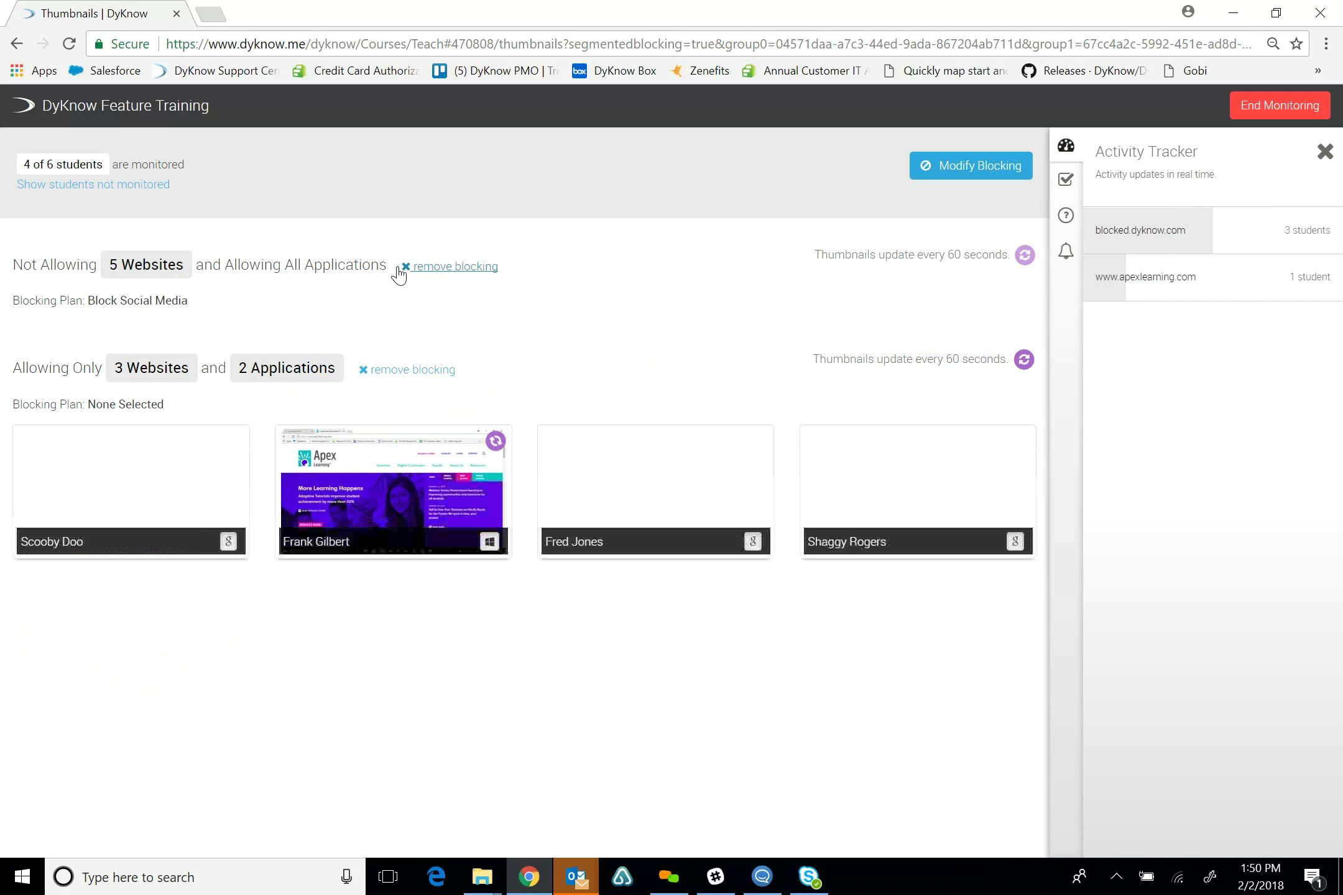
{"action": "left_click", "coordinate": [448, 269]}
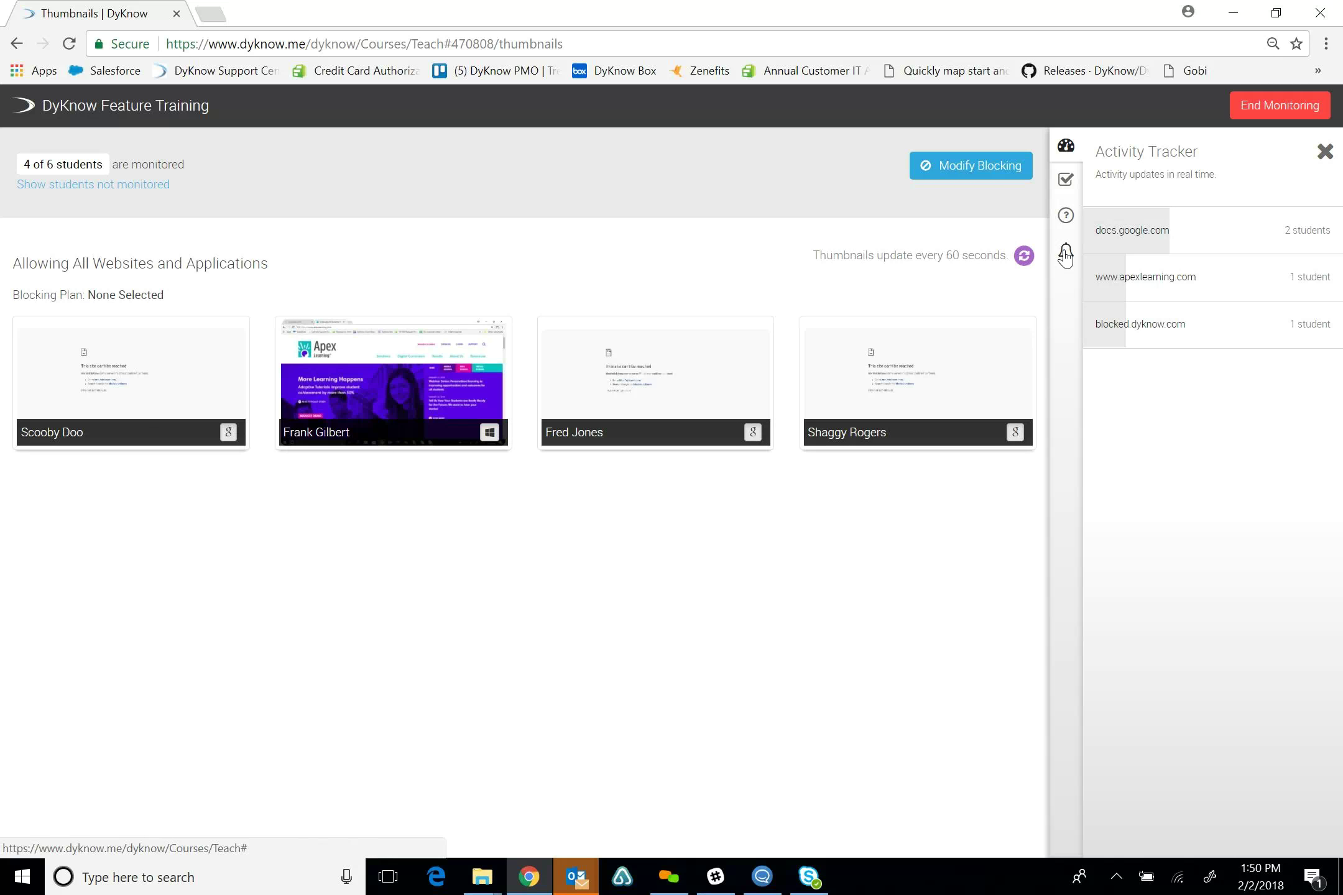
- Start an attention message to students with the custom text "Please review the following for tomorrow."
{"action": "left_click", "coordinate": [1066, 256]}
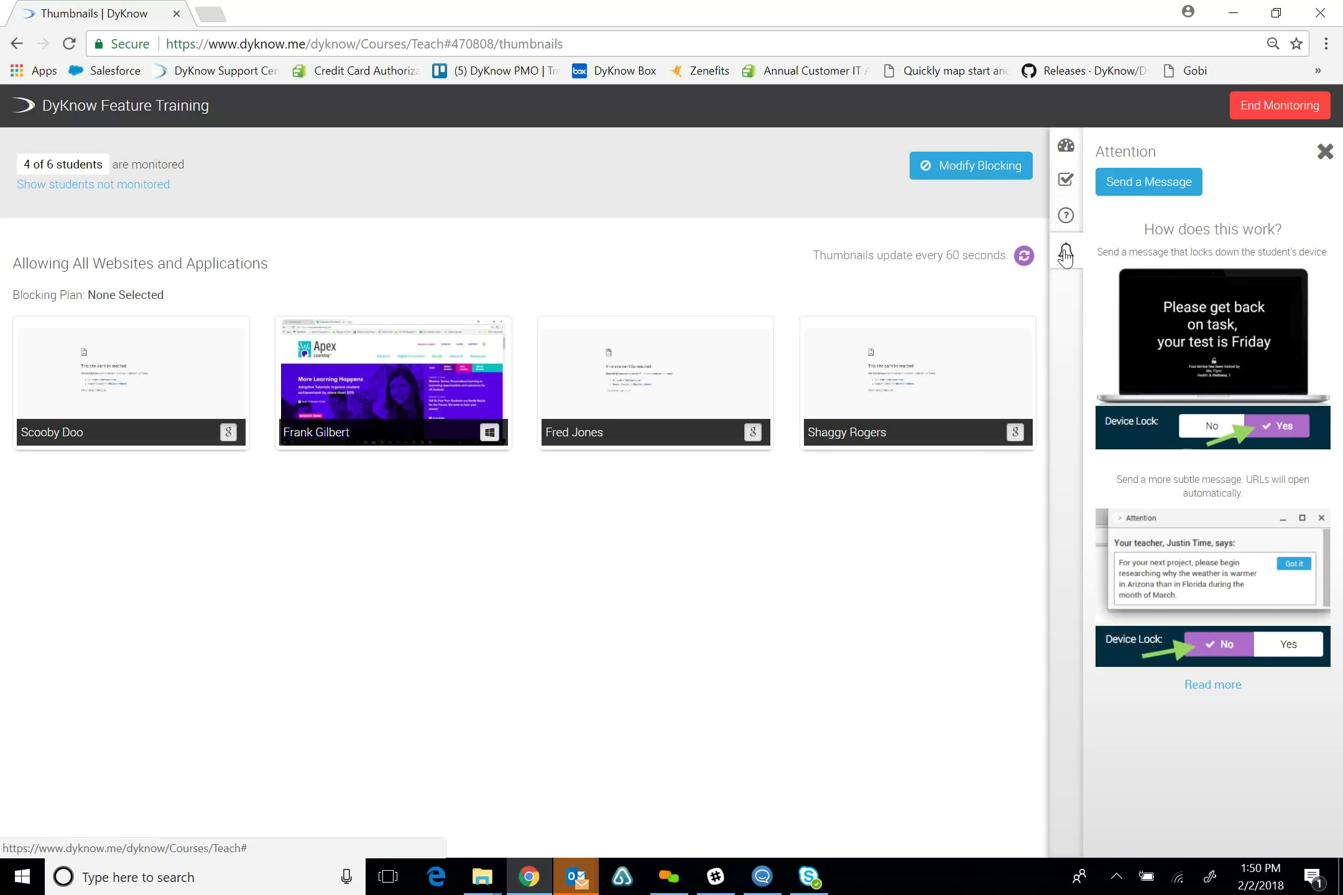
{"action": "left_click", "coordinate": [1130, 190]}
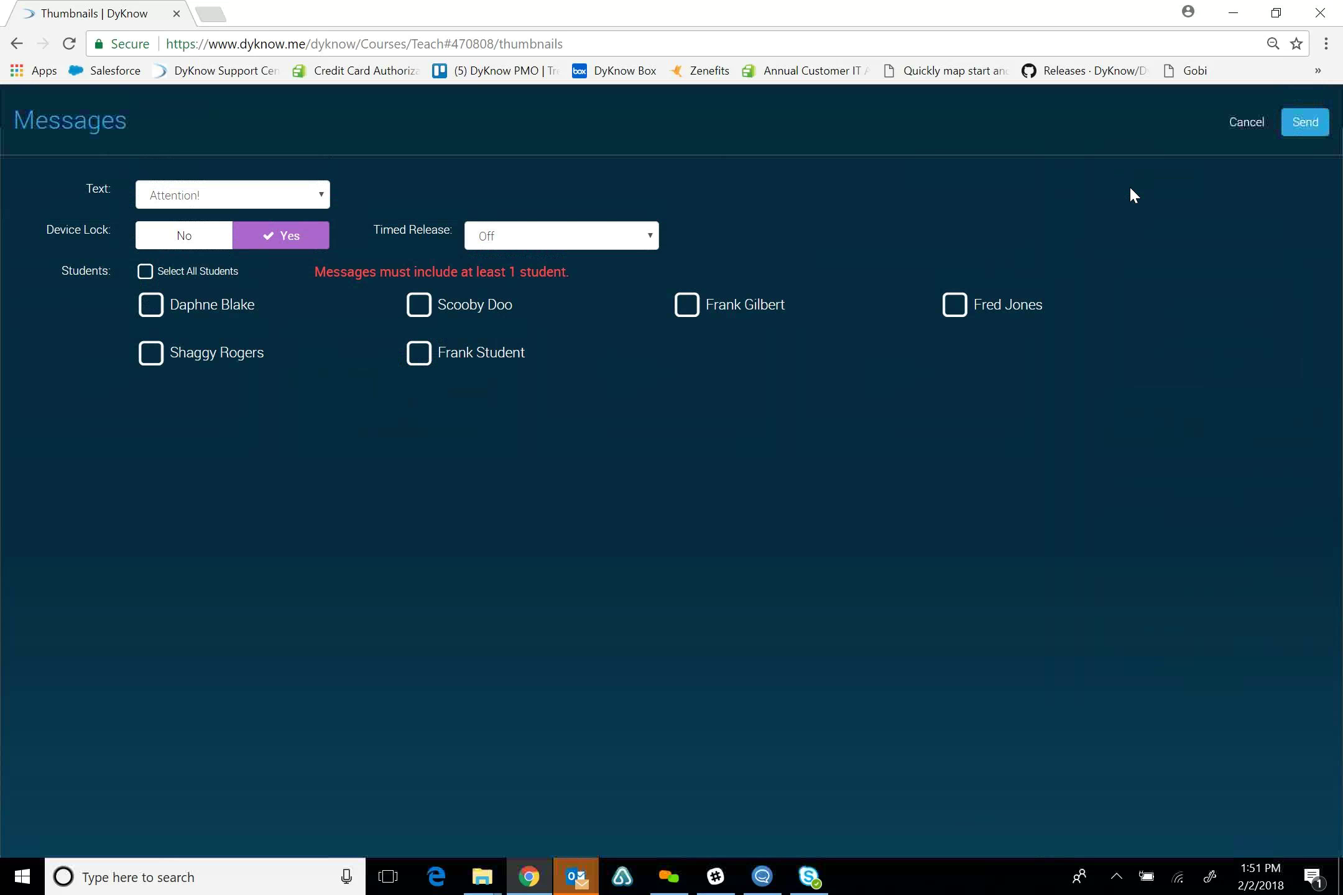
{"action": "left_click", "coordinate": [309, 199]}
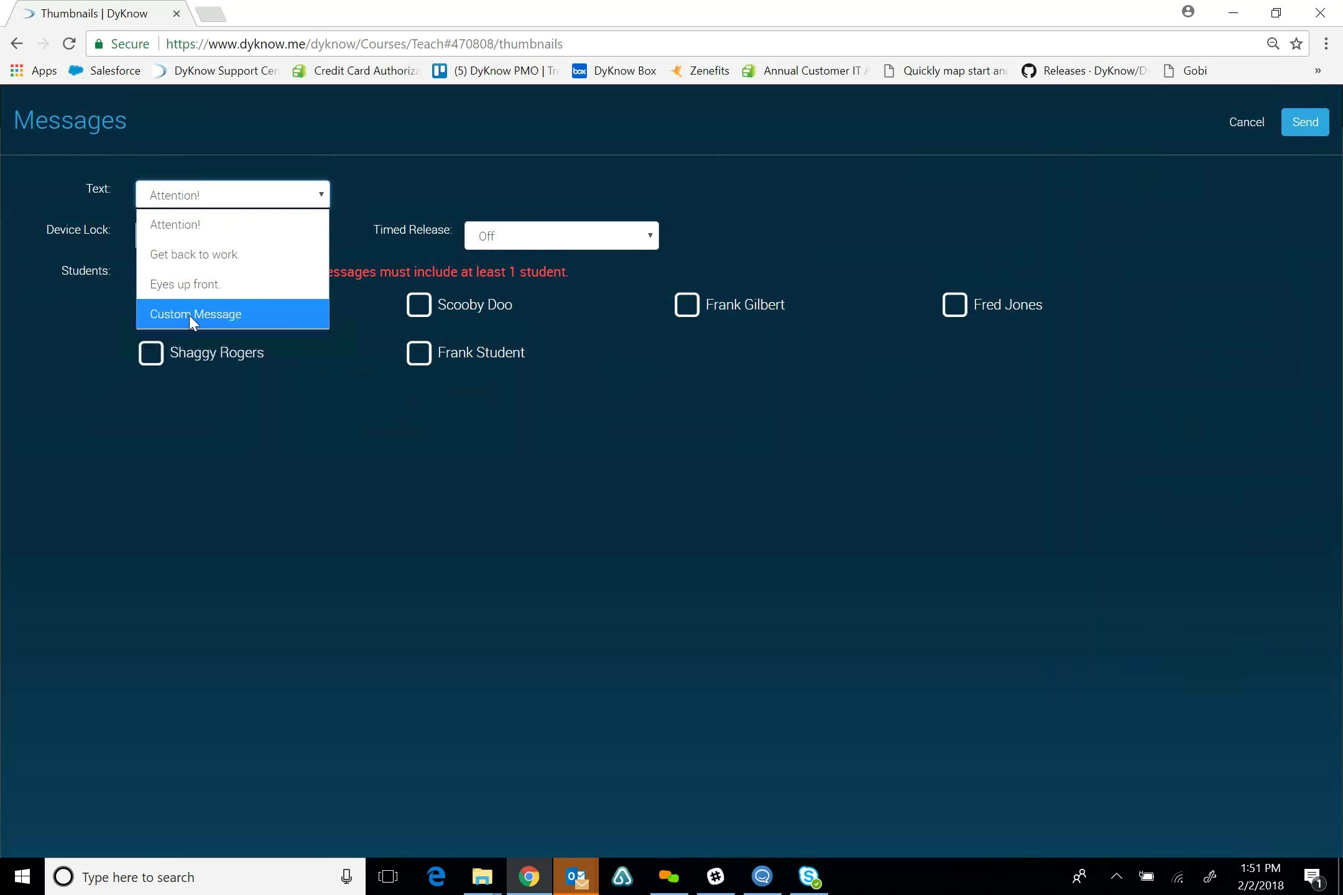
{"action": "key", "text": "Escape"}
{"action": "type", "text": "c"}
{"action": "type", "text": "PLeas"}
{"action": "key", "text": "BackSpace"}
{"action": "key", "text": "BackSpace"}
{"action": "key", "text": "BackSpace"}
{"action": "key", "text": "BackSpace"}
{"action": "type", "text": "leae"}
{"action": "key", "text": "BackSpace"}
{"action": "type", "text": "se revie"}
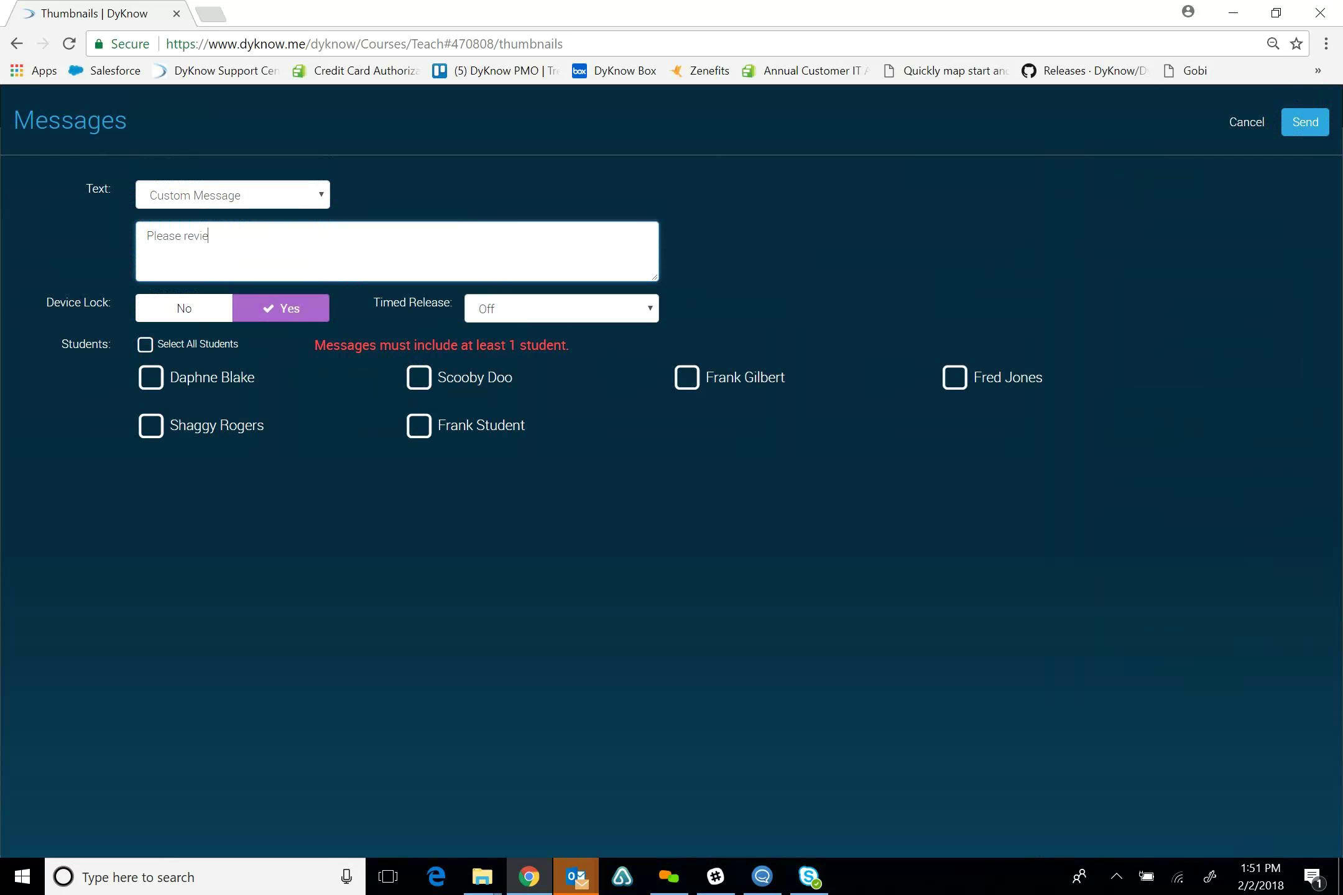
{"action": "type", "text": "w the following for tomorrow."}
{"action": "left_click", "coordinate": [210, 13]}
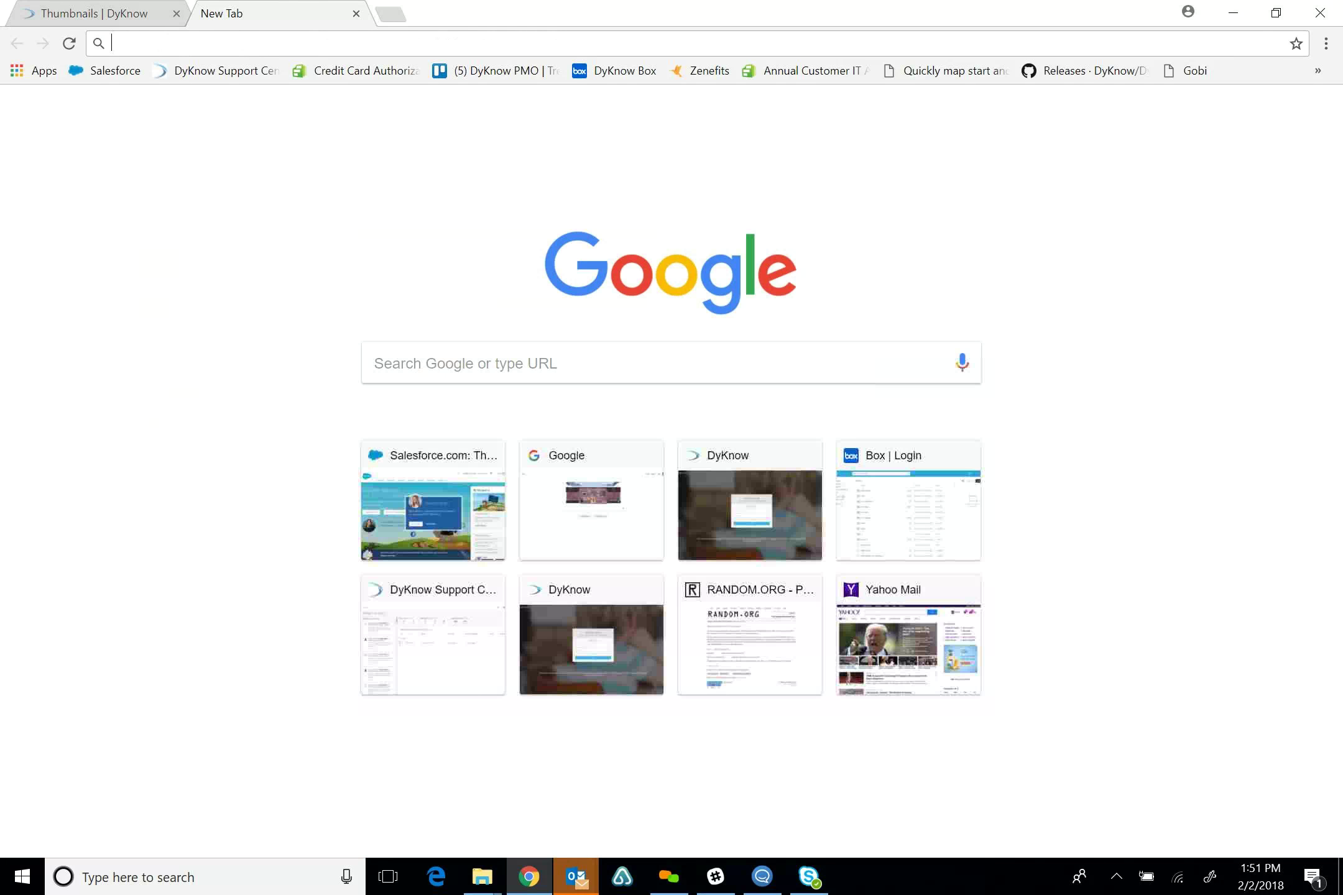
{"action": "type", "text": "nati"}
{"action": "key", "text": "Return"}
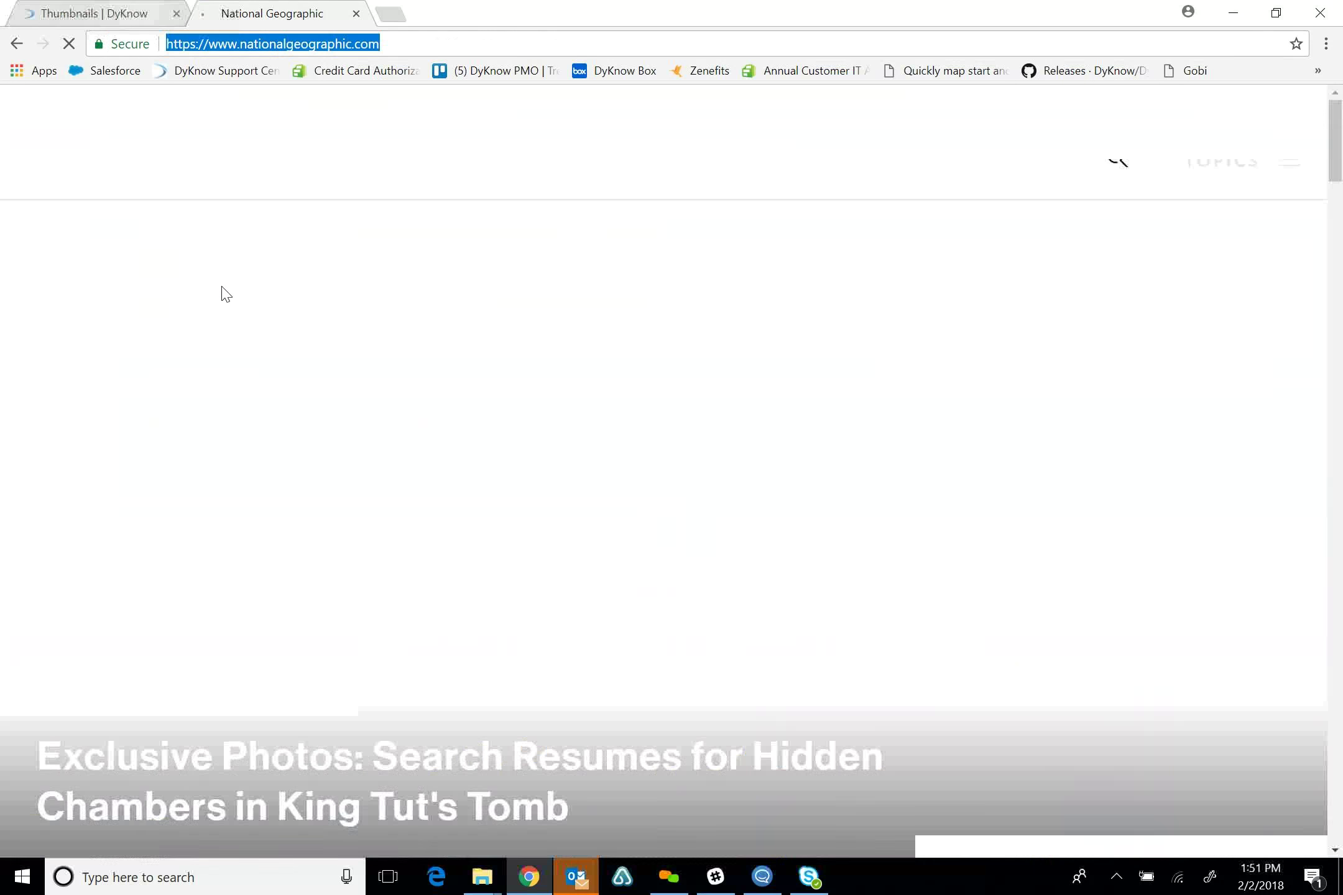
{"action": "left_click", "coordinate": [143, 17]}
{"action": "type", "text": "."}
{"action": "key", "text": "Return"}
{"action": "key", "text": "Return"}
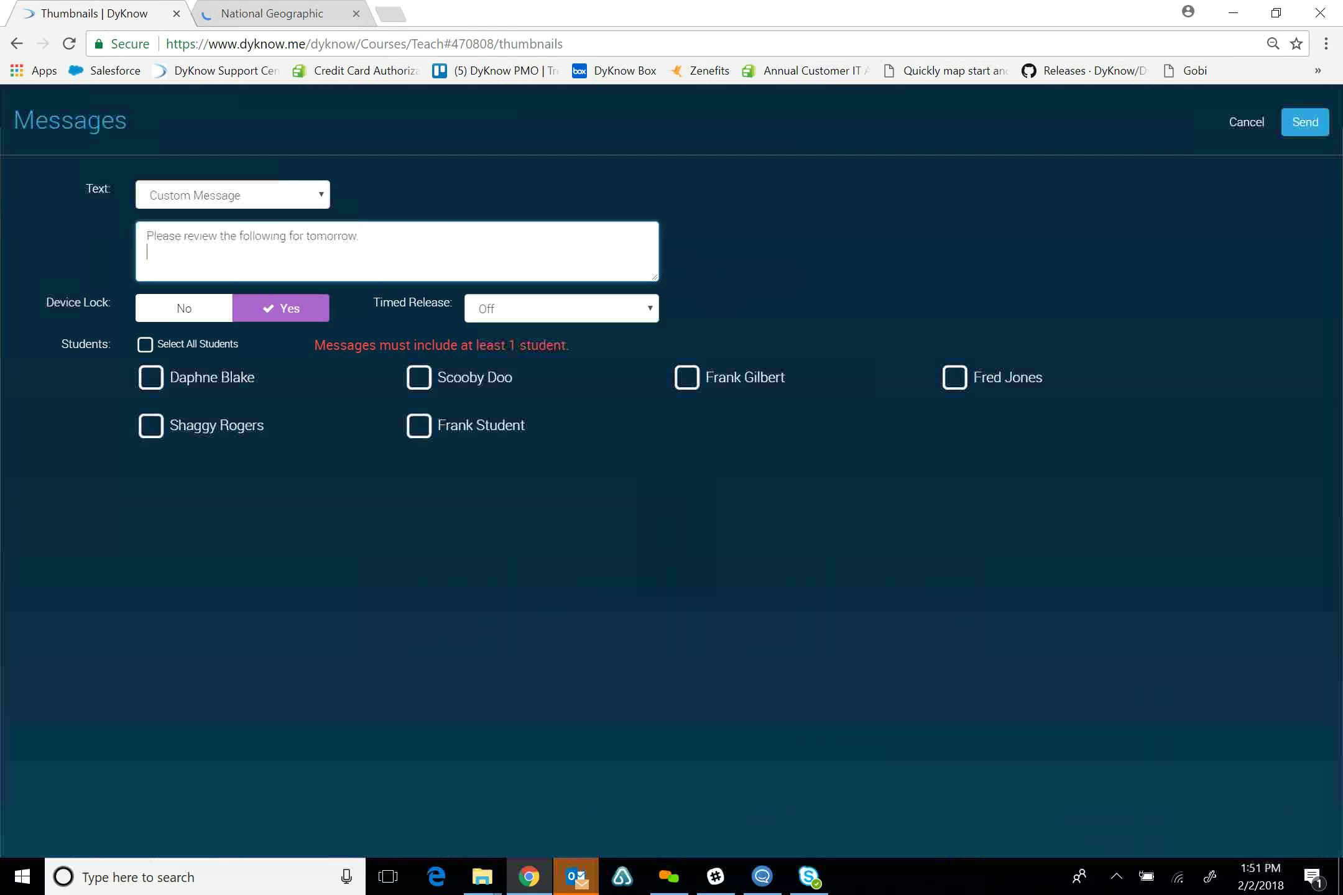
{"action": "type", "text": "https://www.nationalgeographic.com/"}
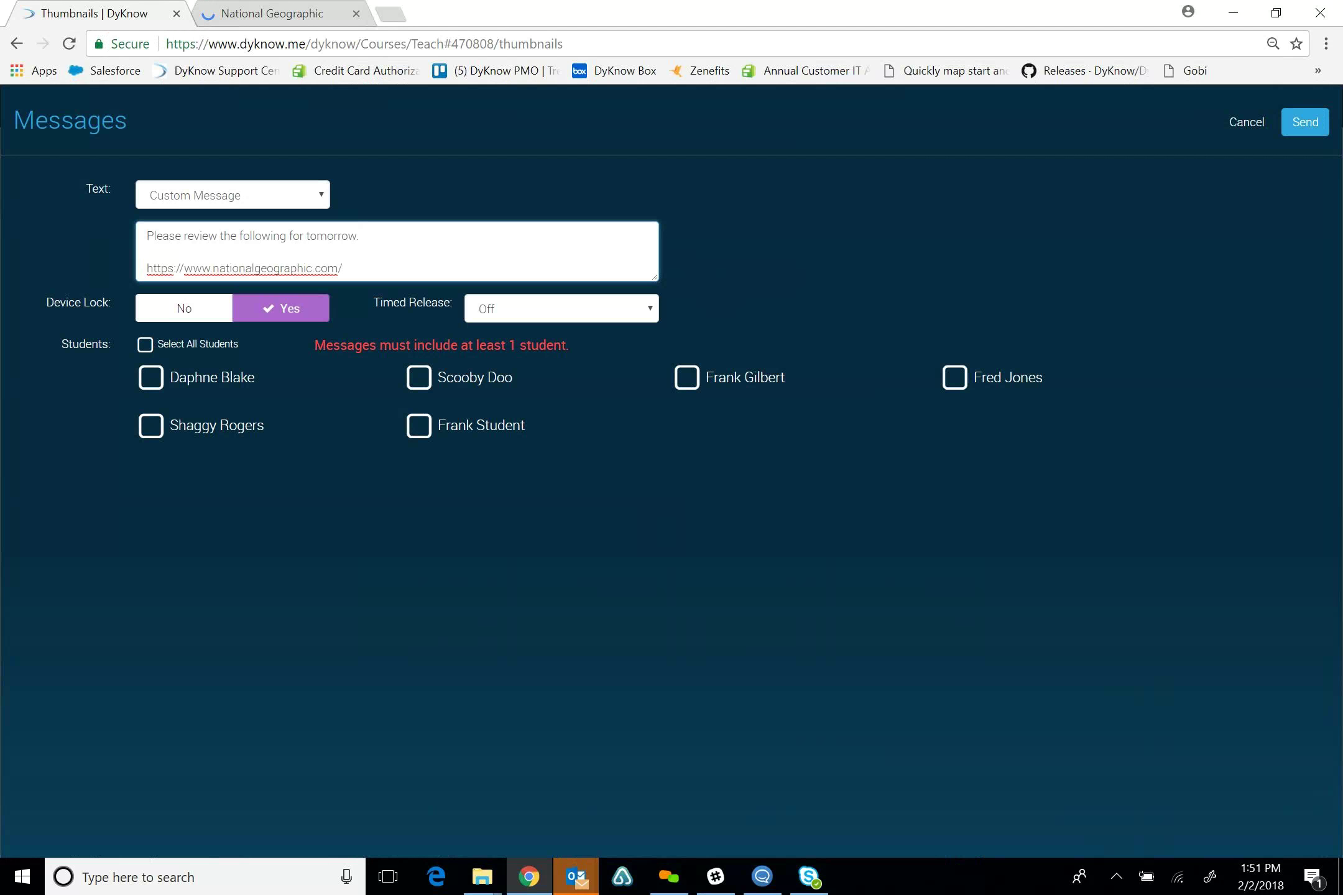
- Review the message text with its full link and the Device Lock setting
{"action": "key", "text": "ctrl+shift+Left"}
{"action": "key", "text": "ctrl+shift+Left"}
{"action": "key", "text": "ctrl+shift+Left"}
{"action": "key", "text": "ctrl+shift+Left"}
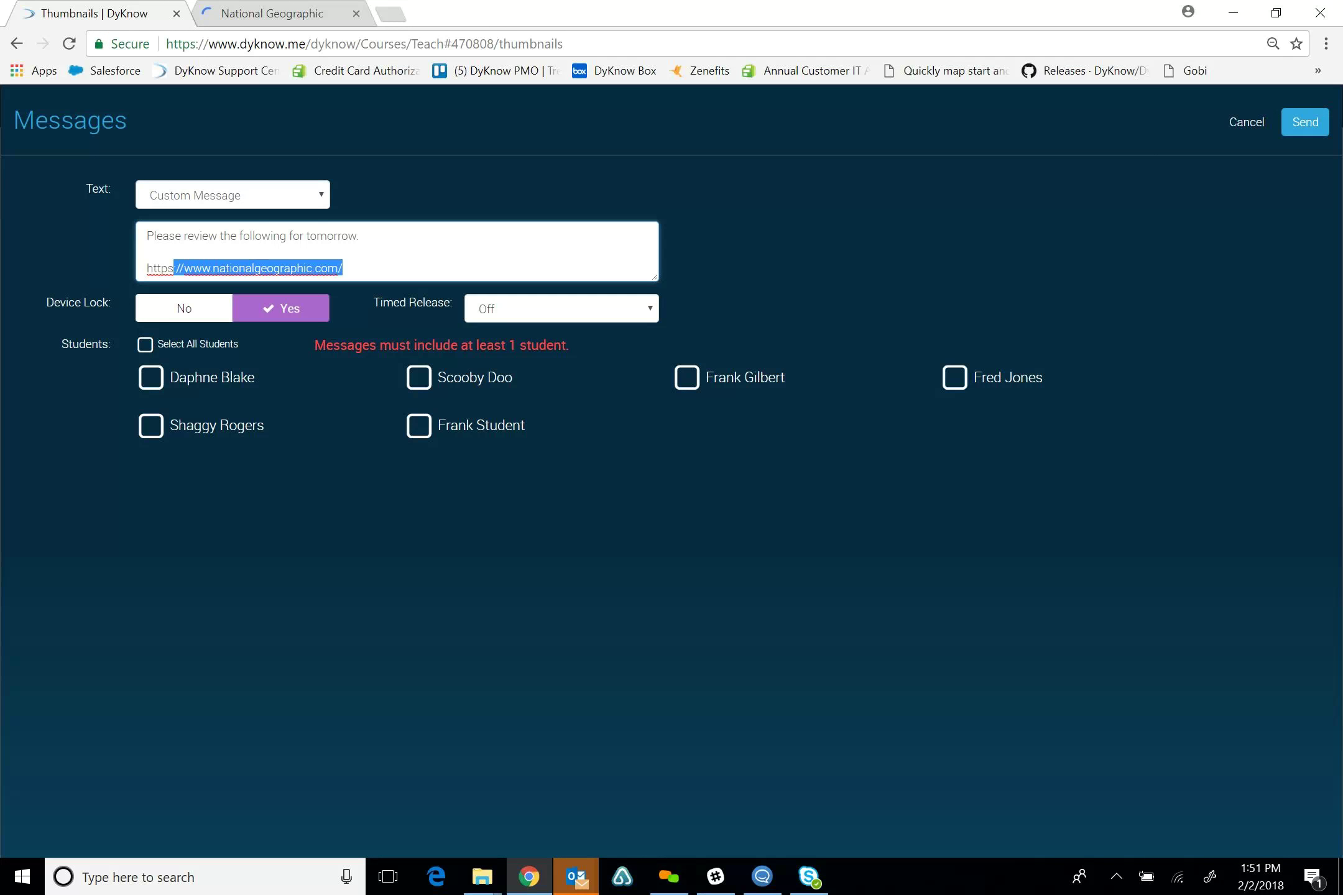
{"action": "key", "text": "Left"}
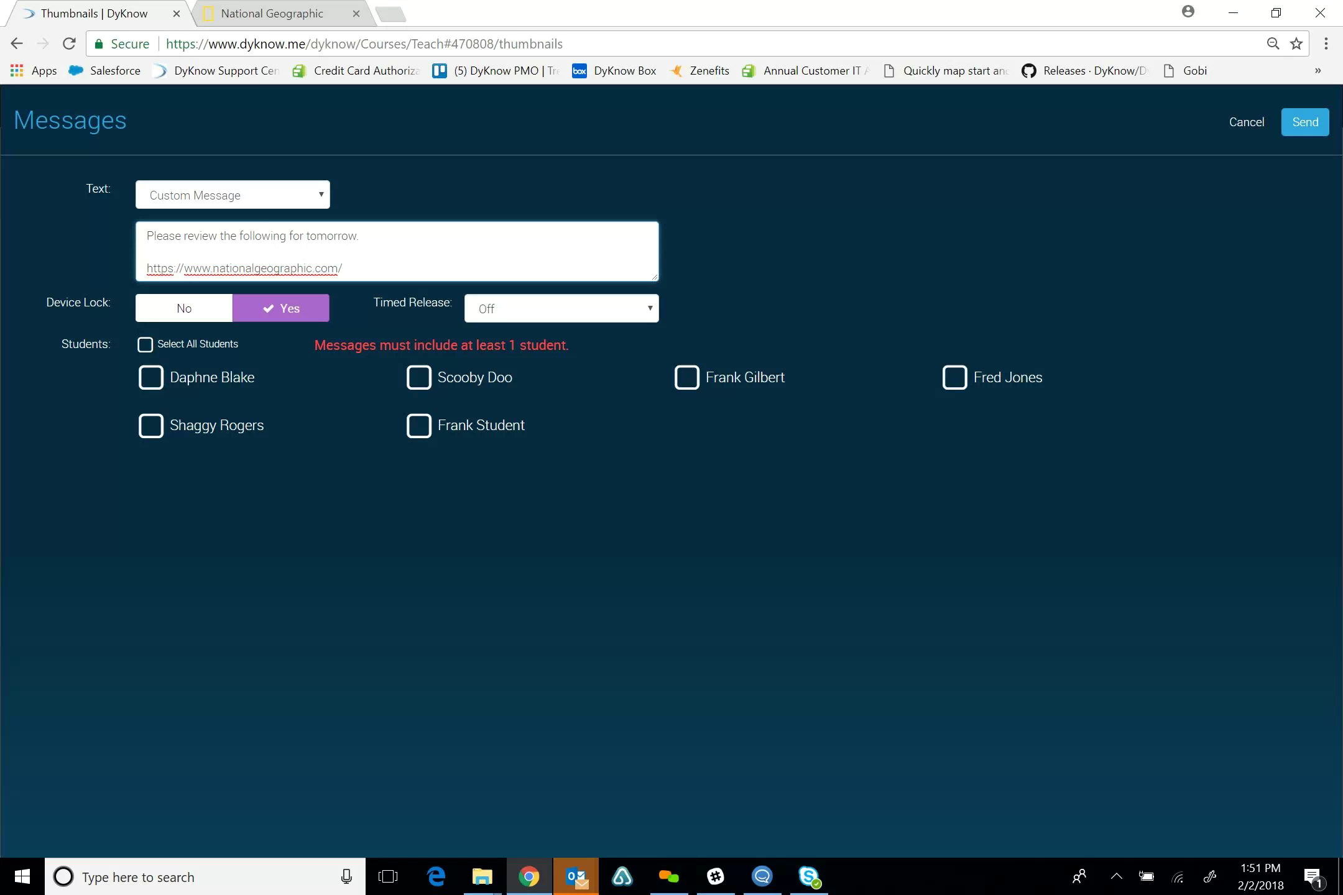
{"action": "left_click_drag", "start_coordinate": [49, 304], "coordinate": [109, 304]}
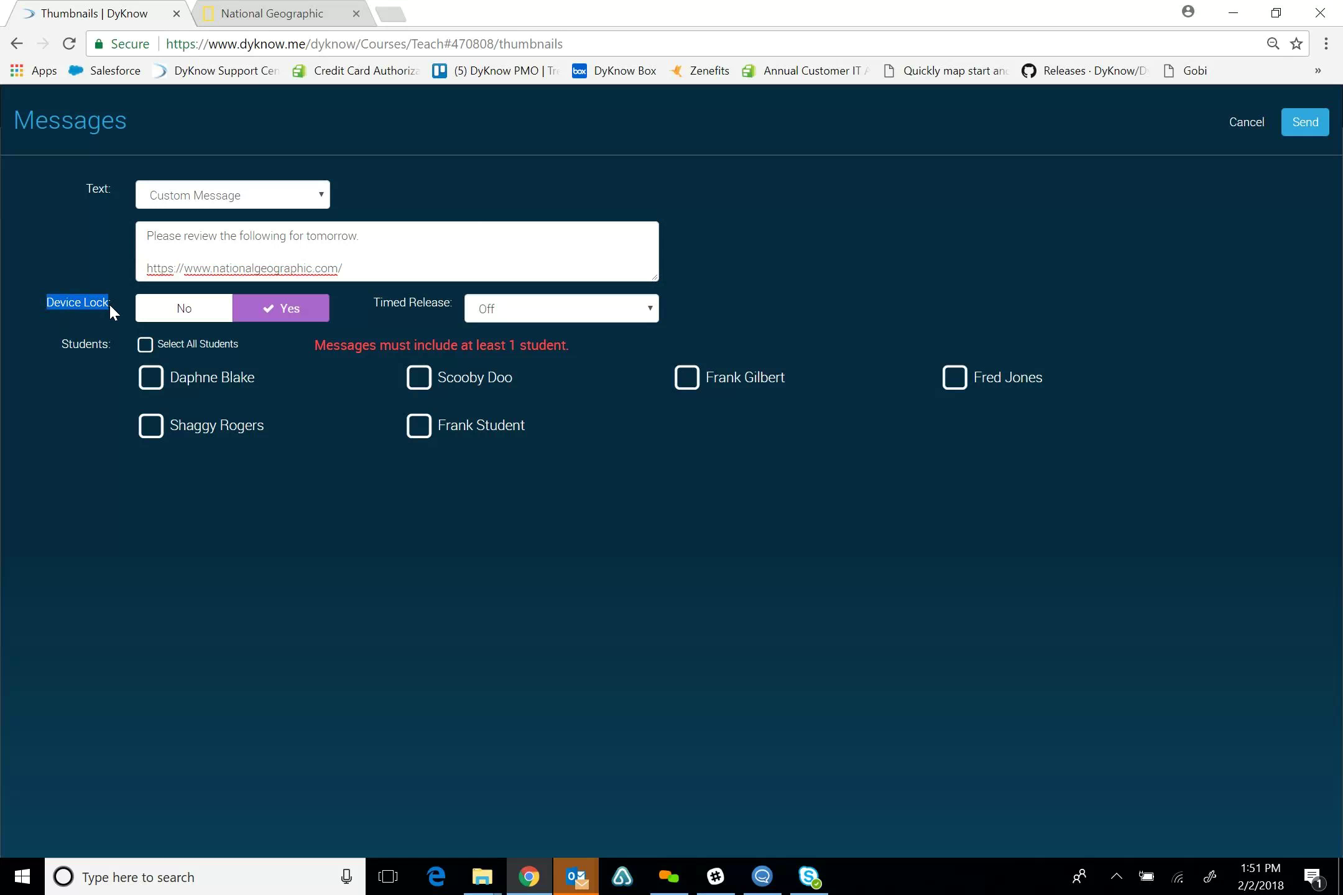
{"action": "left_click", "coordinate": [325, 477]}
{"action": "left_click_drag", "start_coordinate": [342, 269], "coordinate": [149, 225]}
{"action": "key", "text": "Right"}
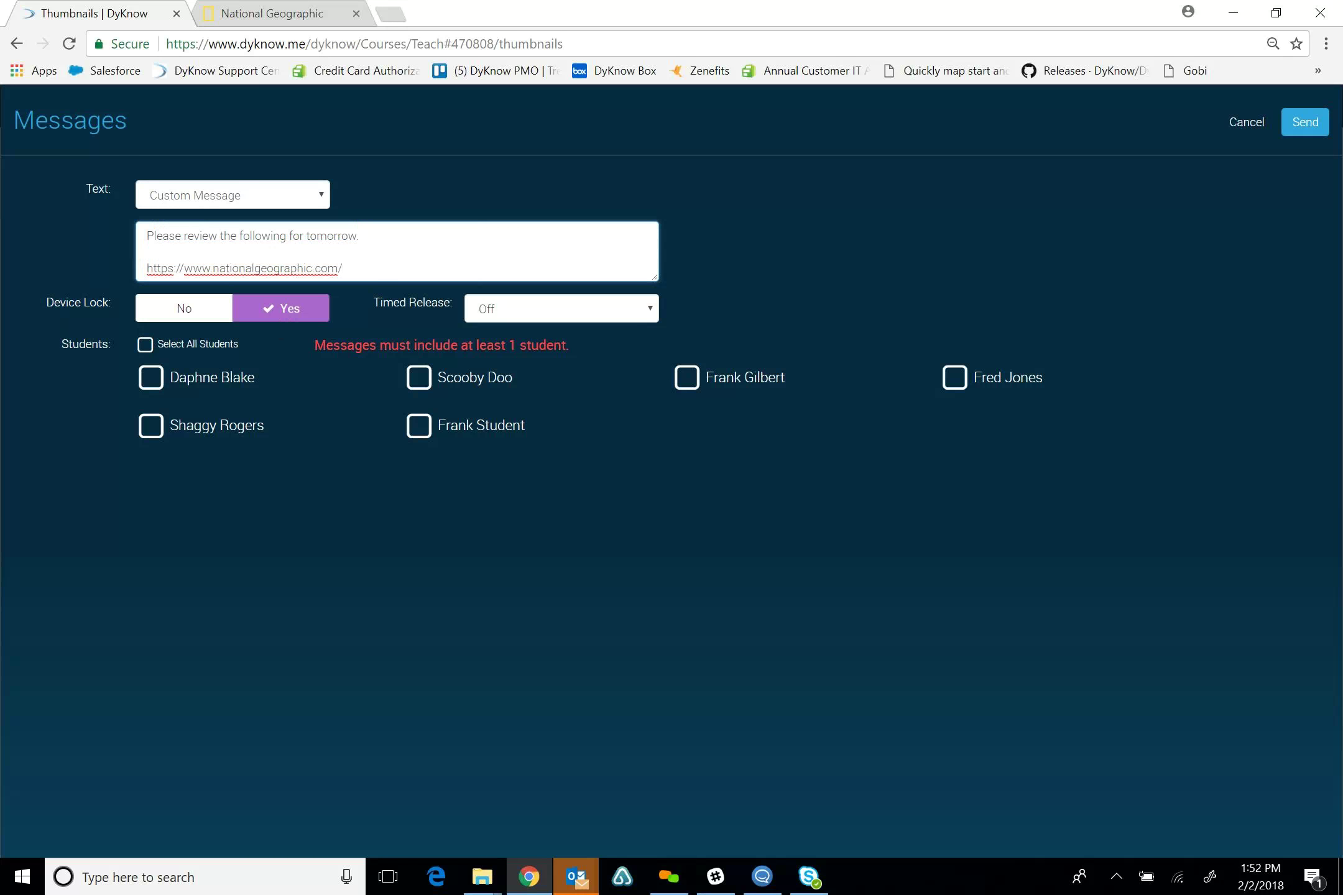
- Set Device Lock to No for the message with the link and select all students as recipients
{"action": "left_click", "coordinate": [184, 312]}
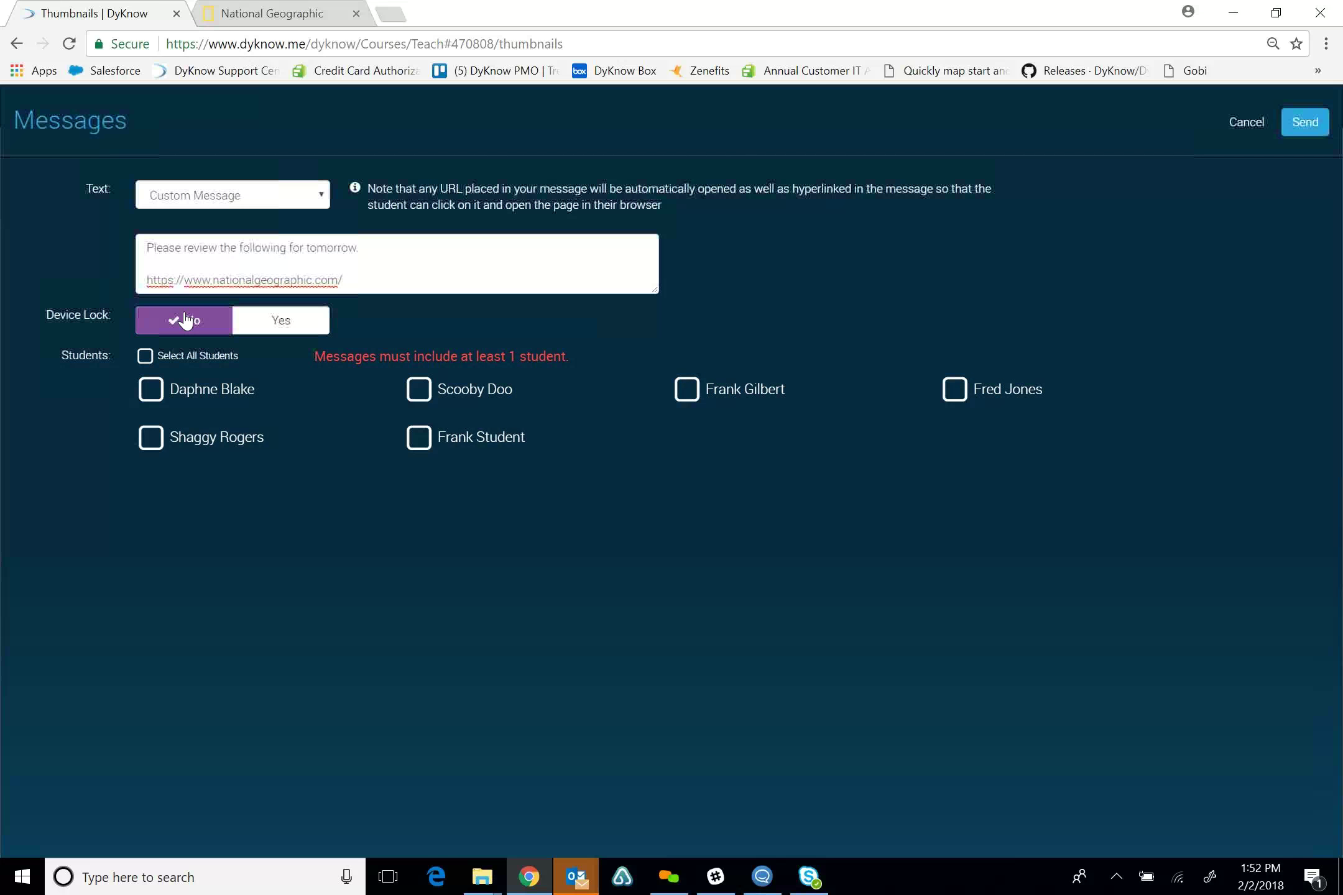
{"action": "left_click_drag", "start_coordinate": [344, 280], "coordinate": [146, 279]}
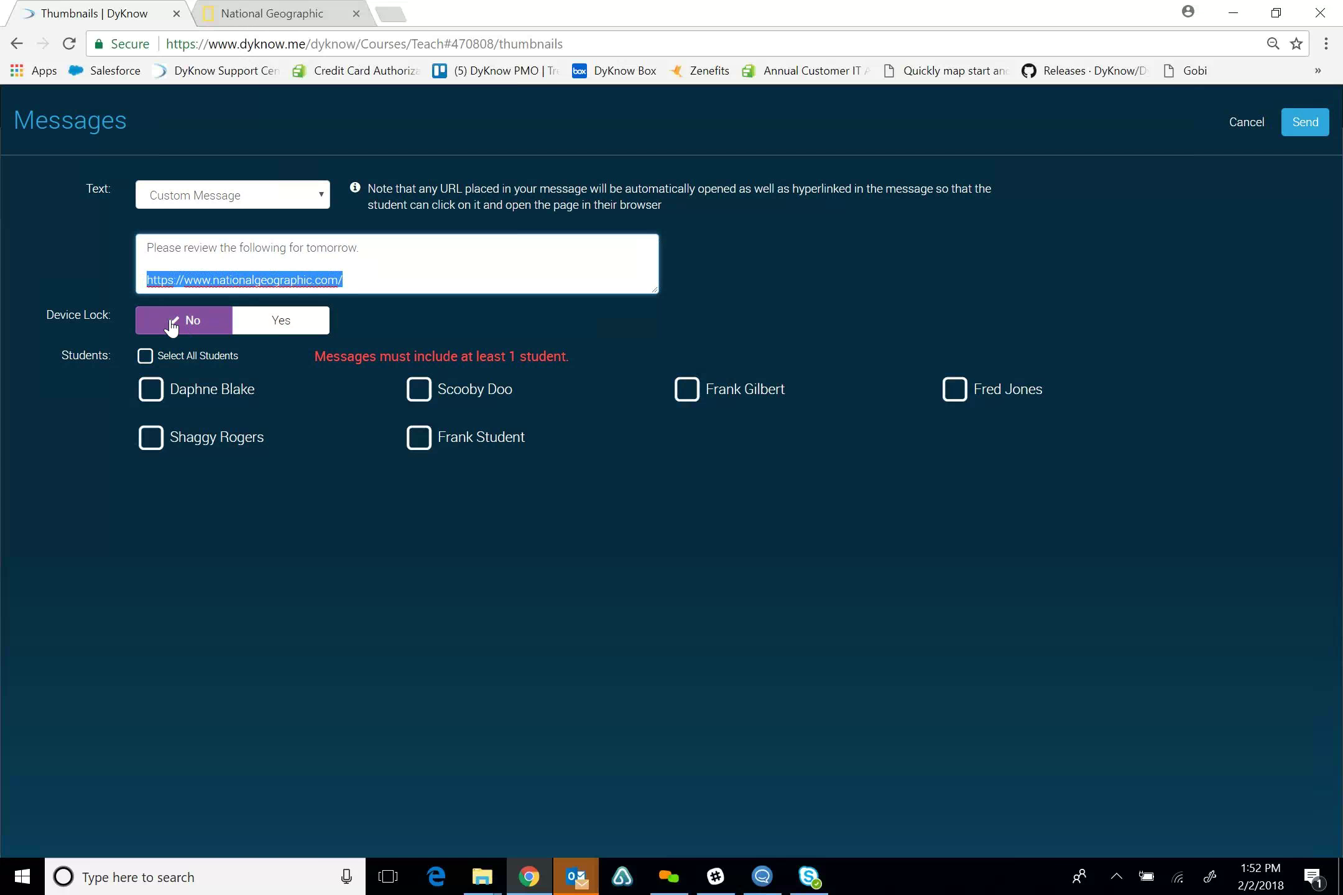
{"action": "left_click", "coordinate": [144, 356]}
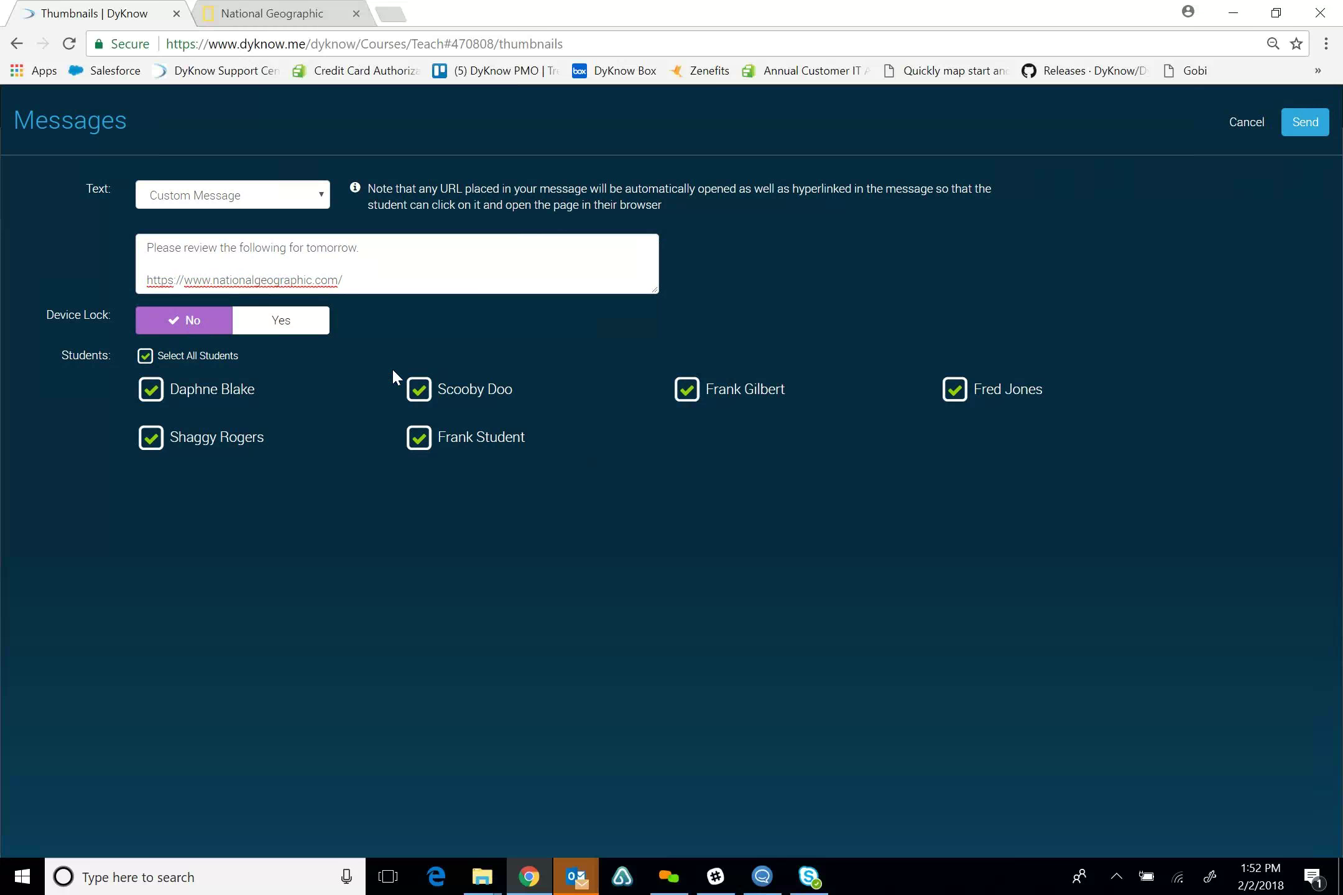
- Set Device Lock to Yes to examine the Timed Release durations, and return it to No
{"action": "left_click", "coordinate": [291, 329]}
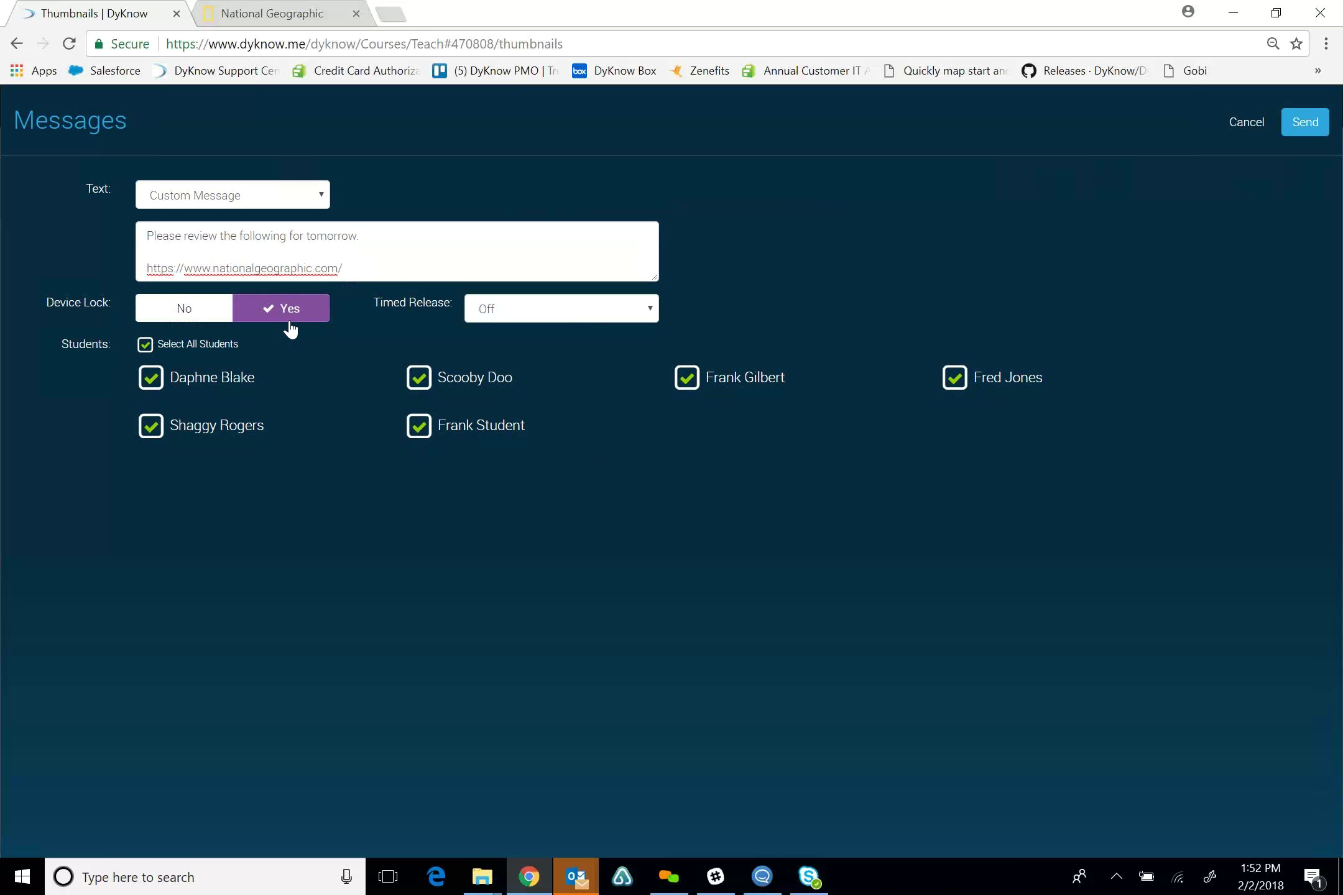
{"action": "left_click", "coordinate": [649, 310]}
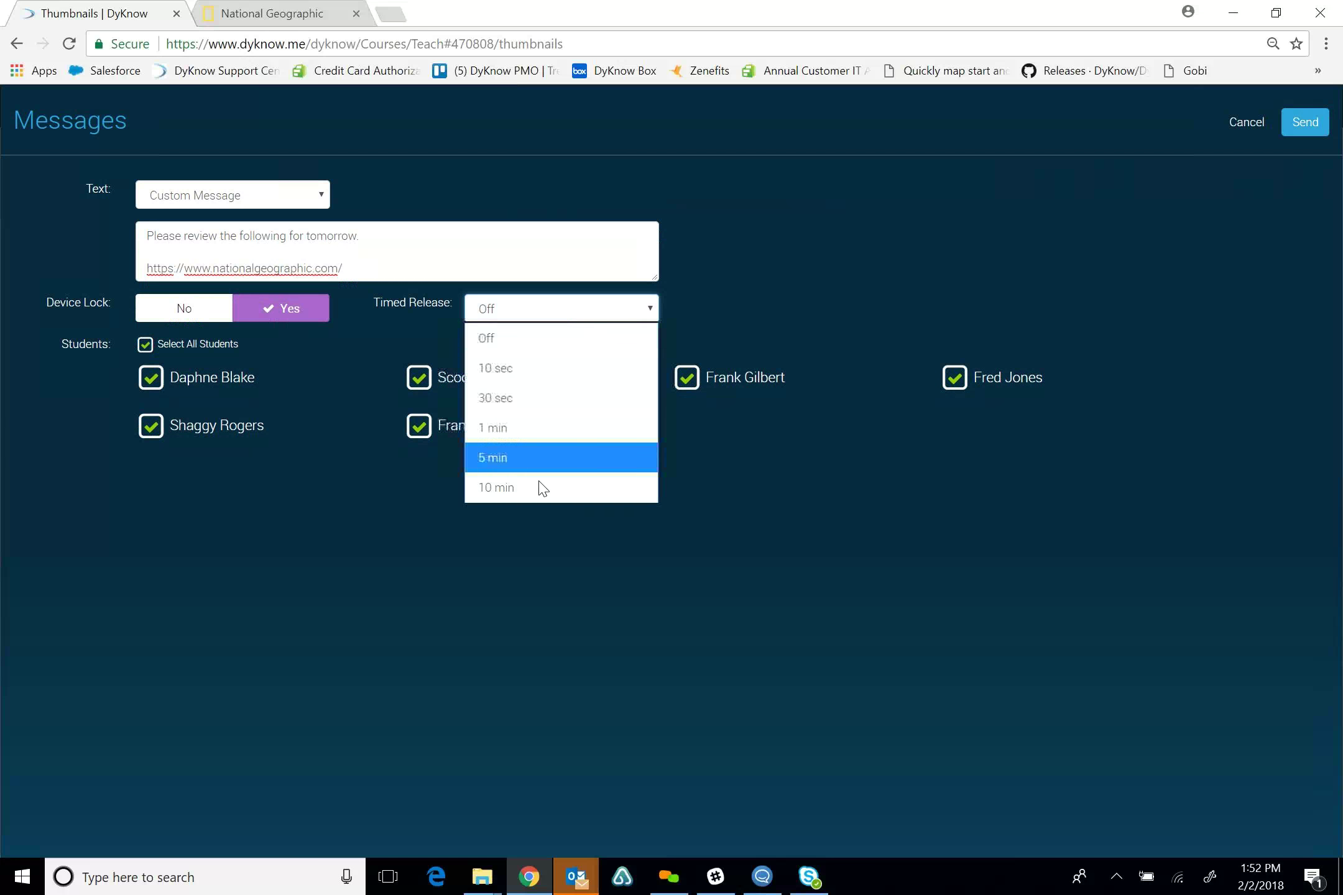
{"action": "left_click", "coordinate": [753, 250]}
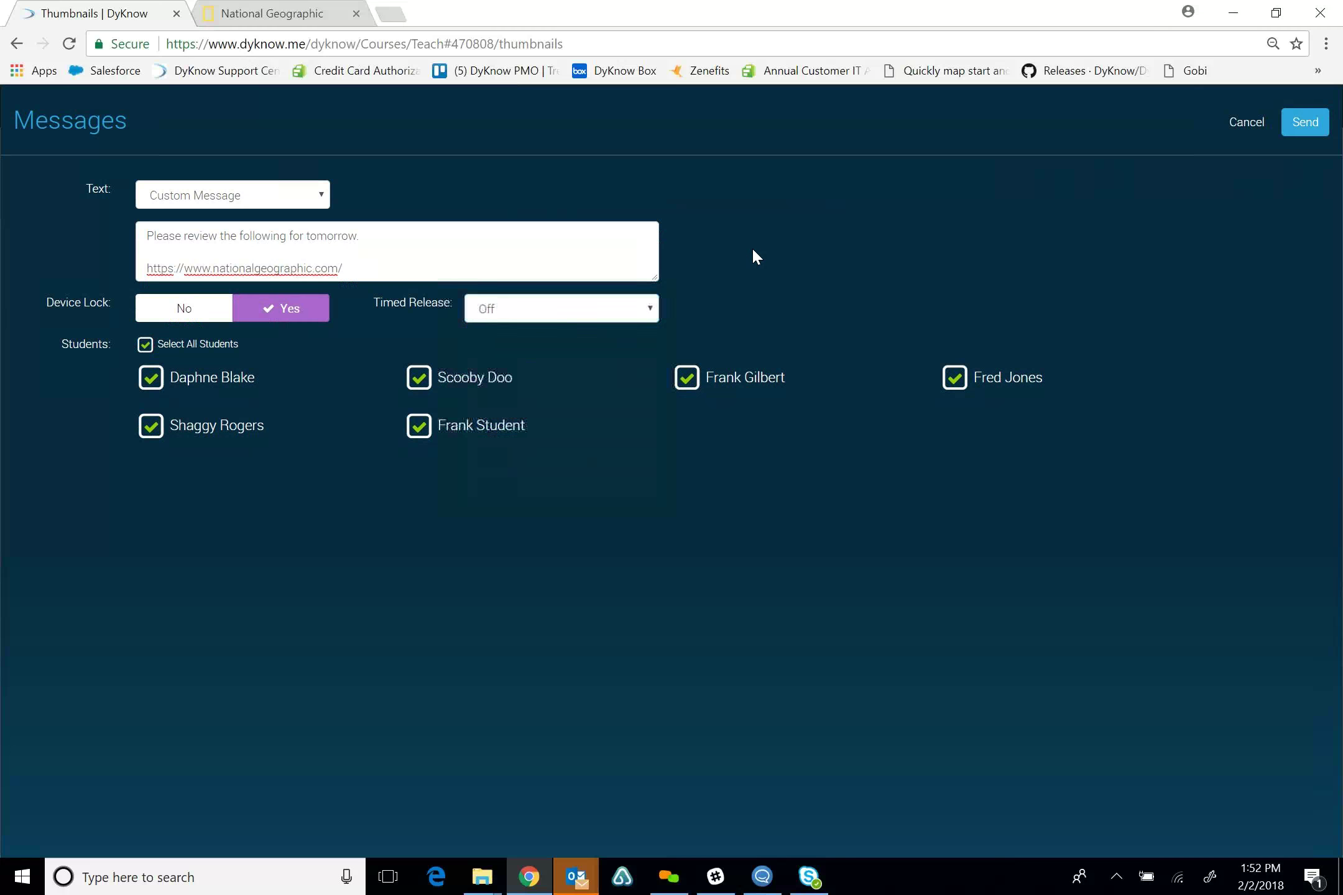
{"action": "left_click", "coordinate": [182, 309]}
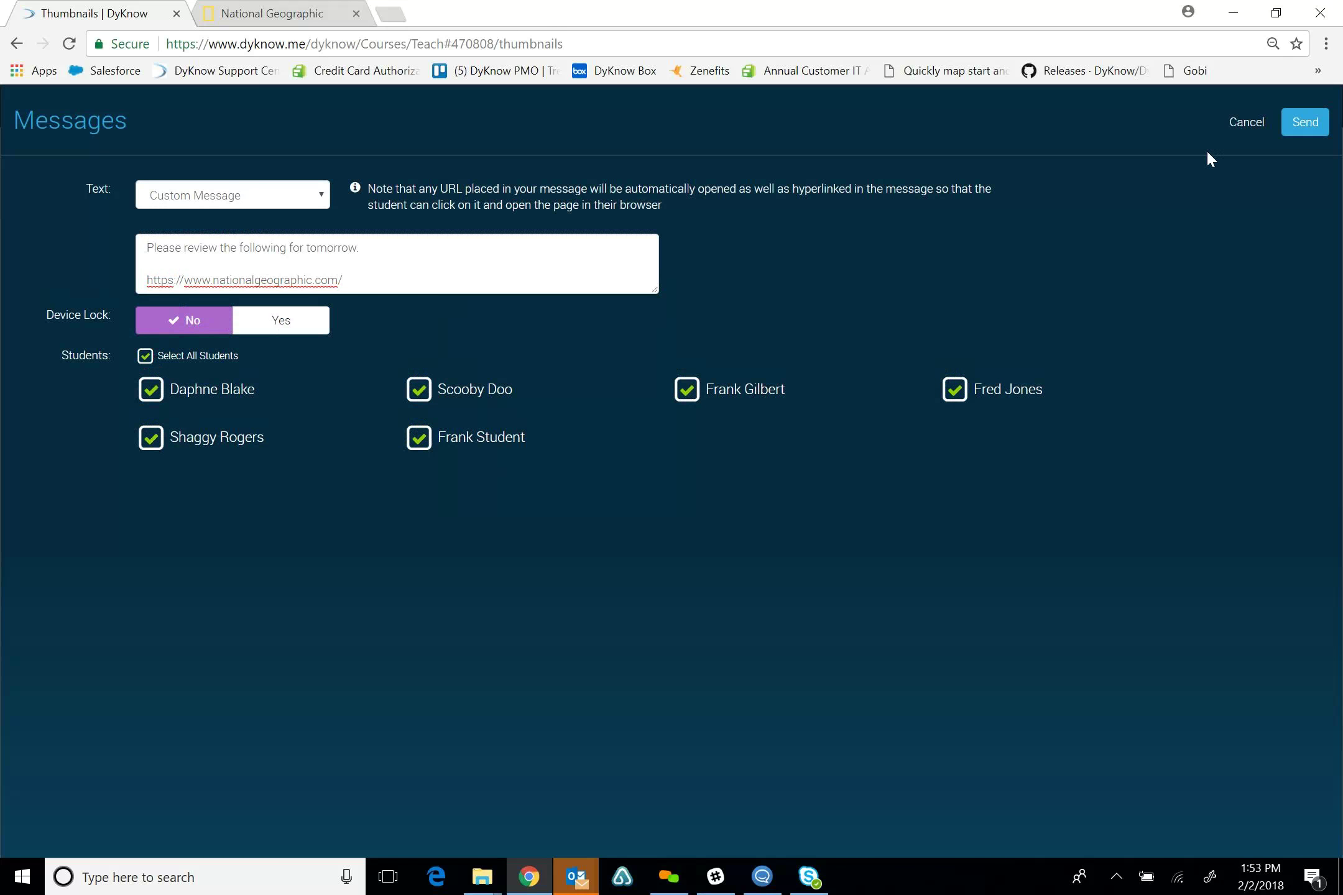
- Send the custom message with the National Geographic link to all selected students
{"action": "left_click", "coordinate": [1298, 129]}
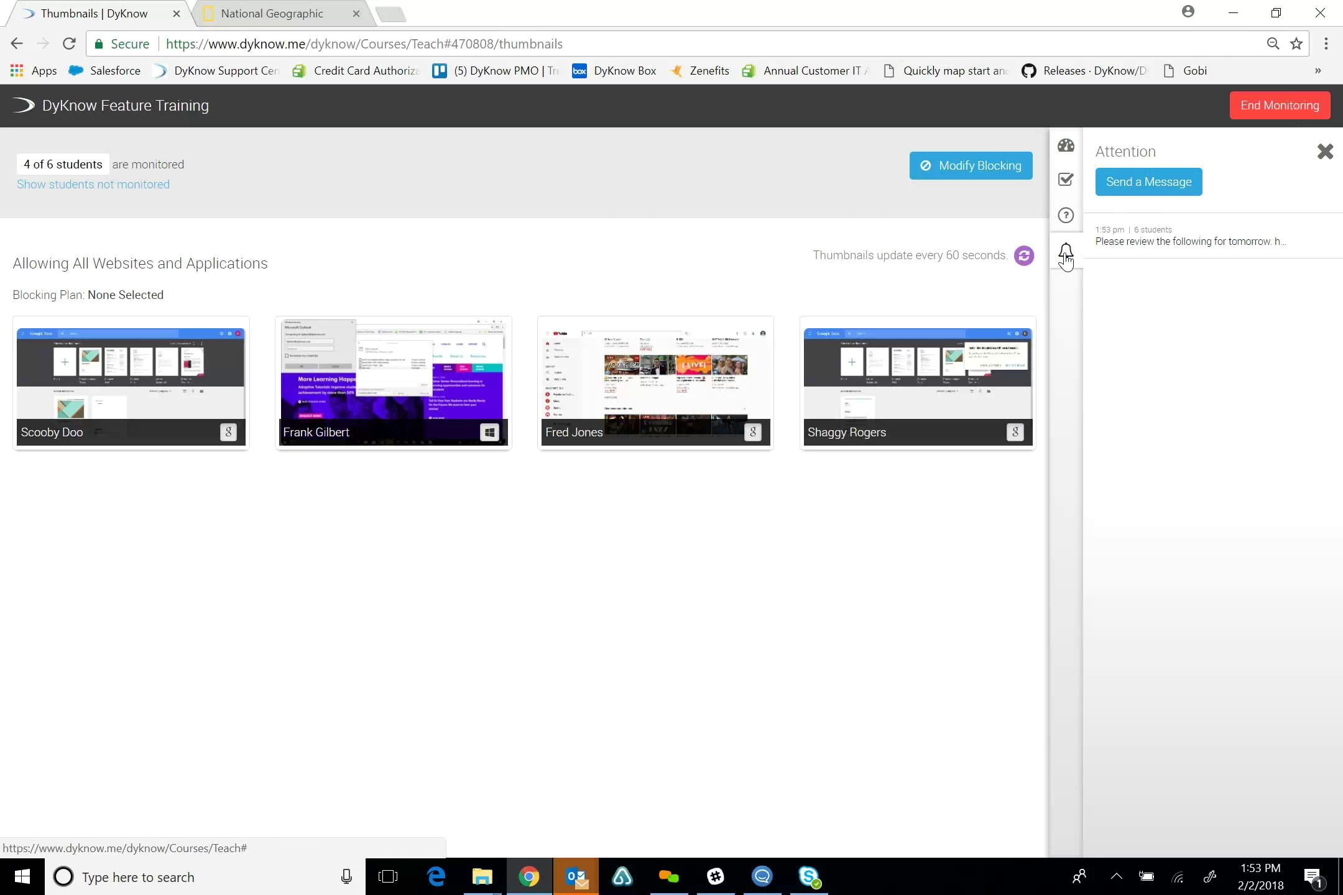
- Review and send the saved question "What was the main theme from last night's reading?", and check who chose answer A
{"action": "left_click", "coordinate": [1066, 219]}
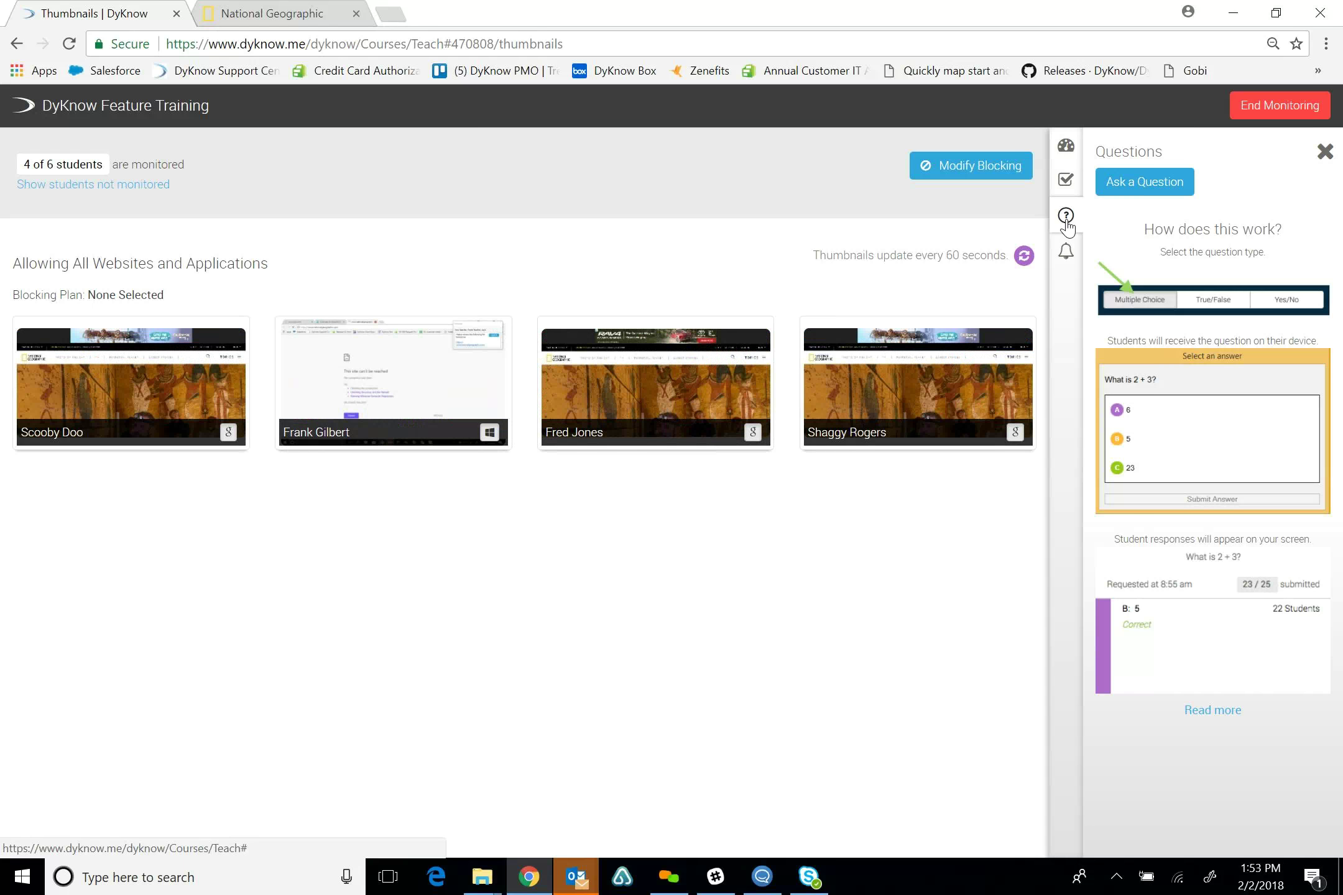
{"action": "left_click", "coordinate": [1139, 186]}
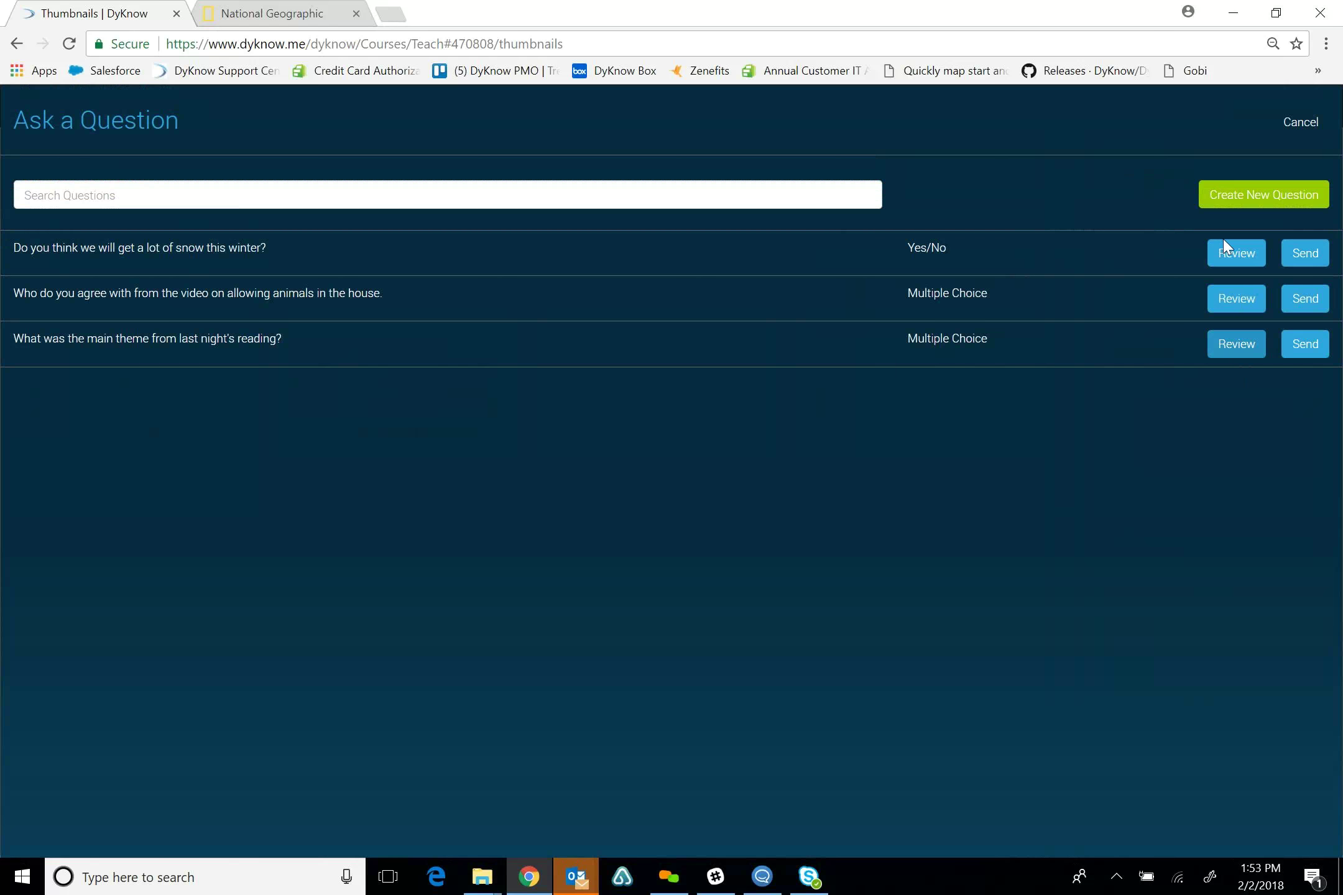
{"action": "left_click", "coordinate": [1231, 357]}
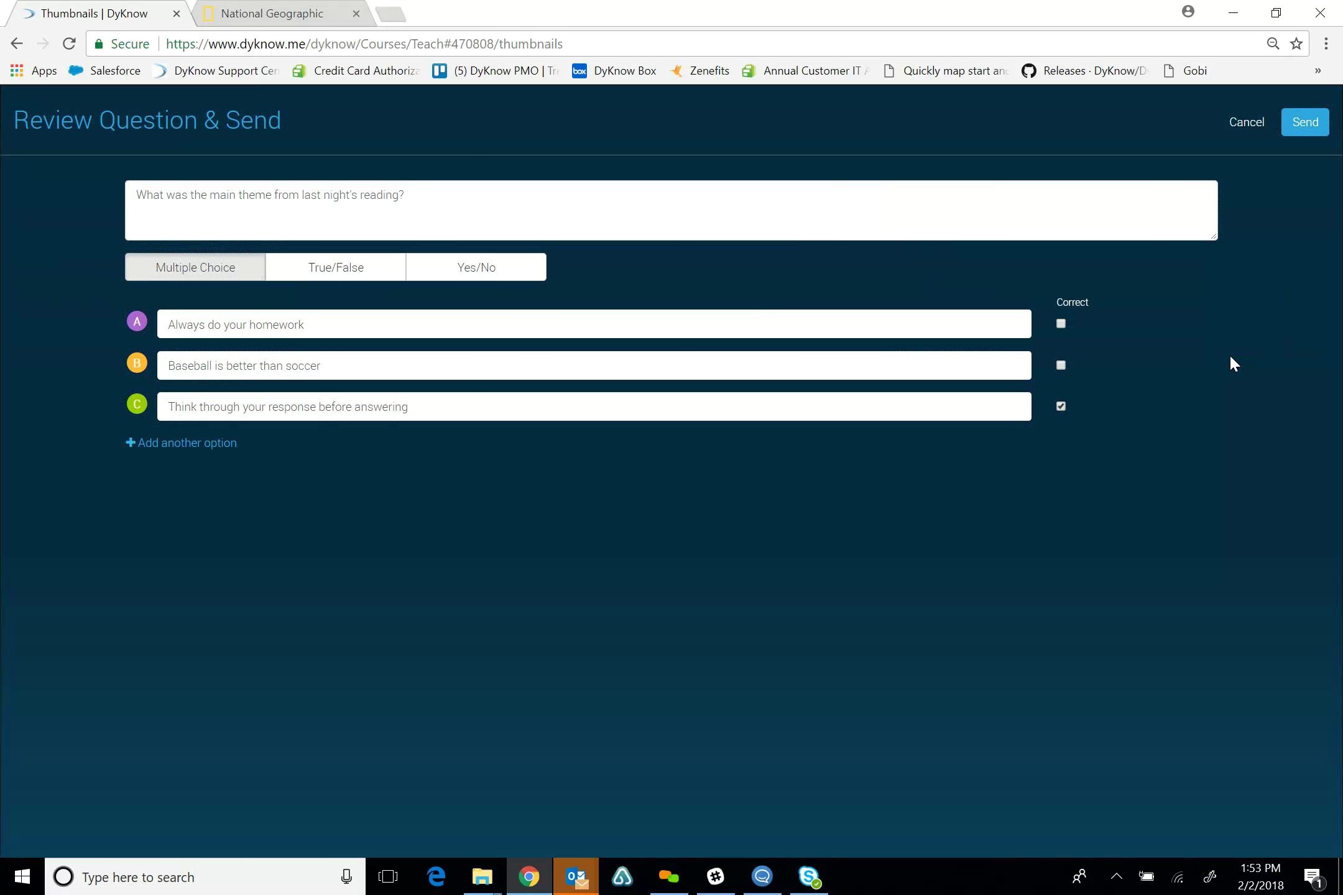
{"action": "left_click_drag", "start_coordinate": [405, 195], "coordinate": [136, 195]}
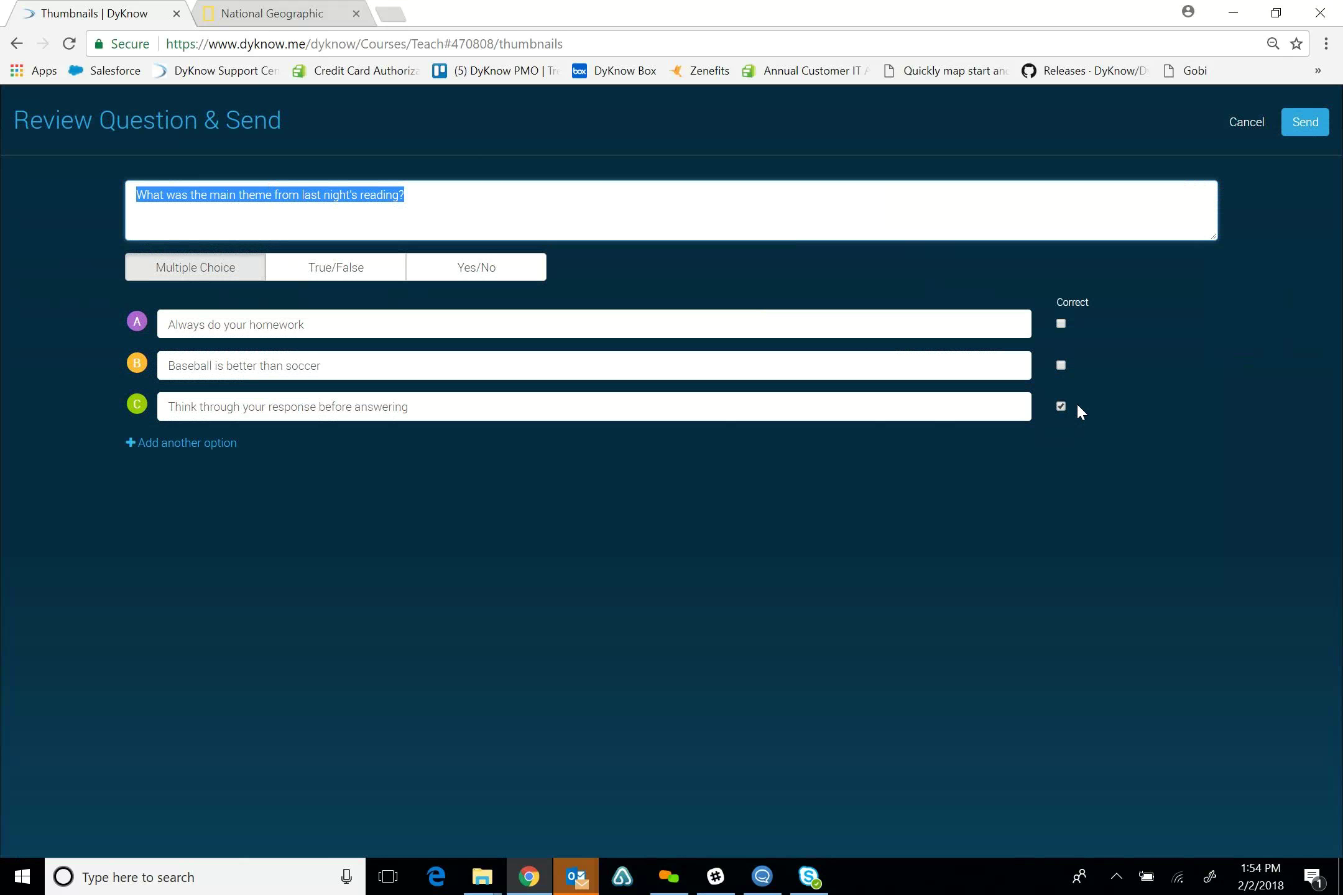
{"action": "left_click", "coordinate": [1307, 128]}
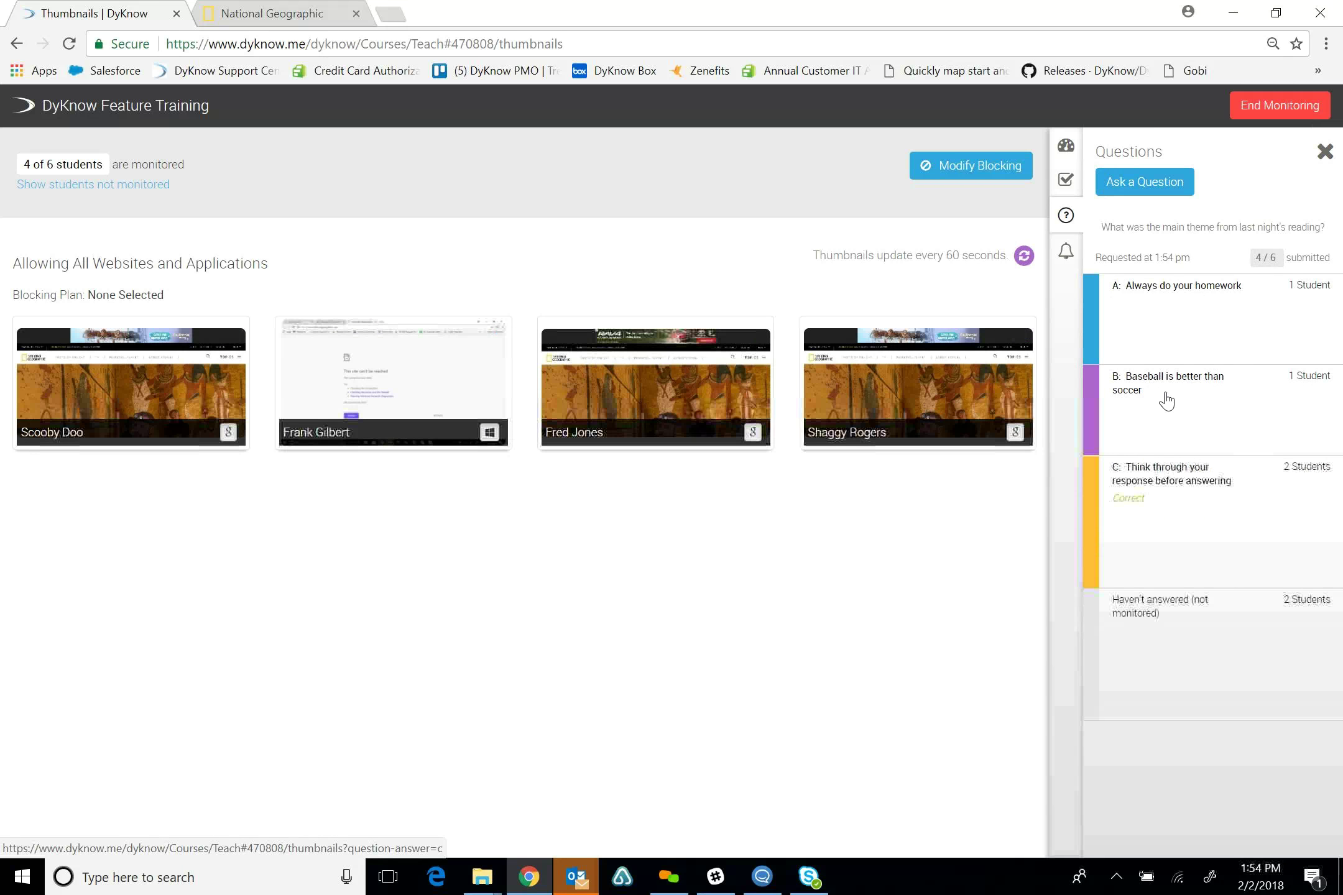
{"action": "left_click", "coordinate": [1165, 336]}
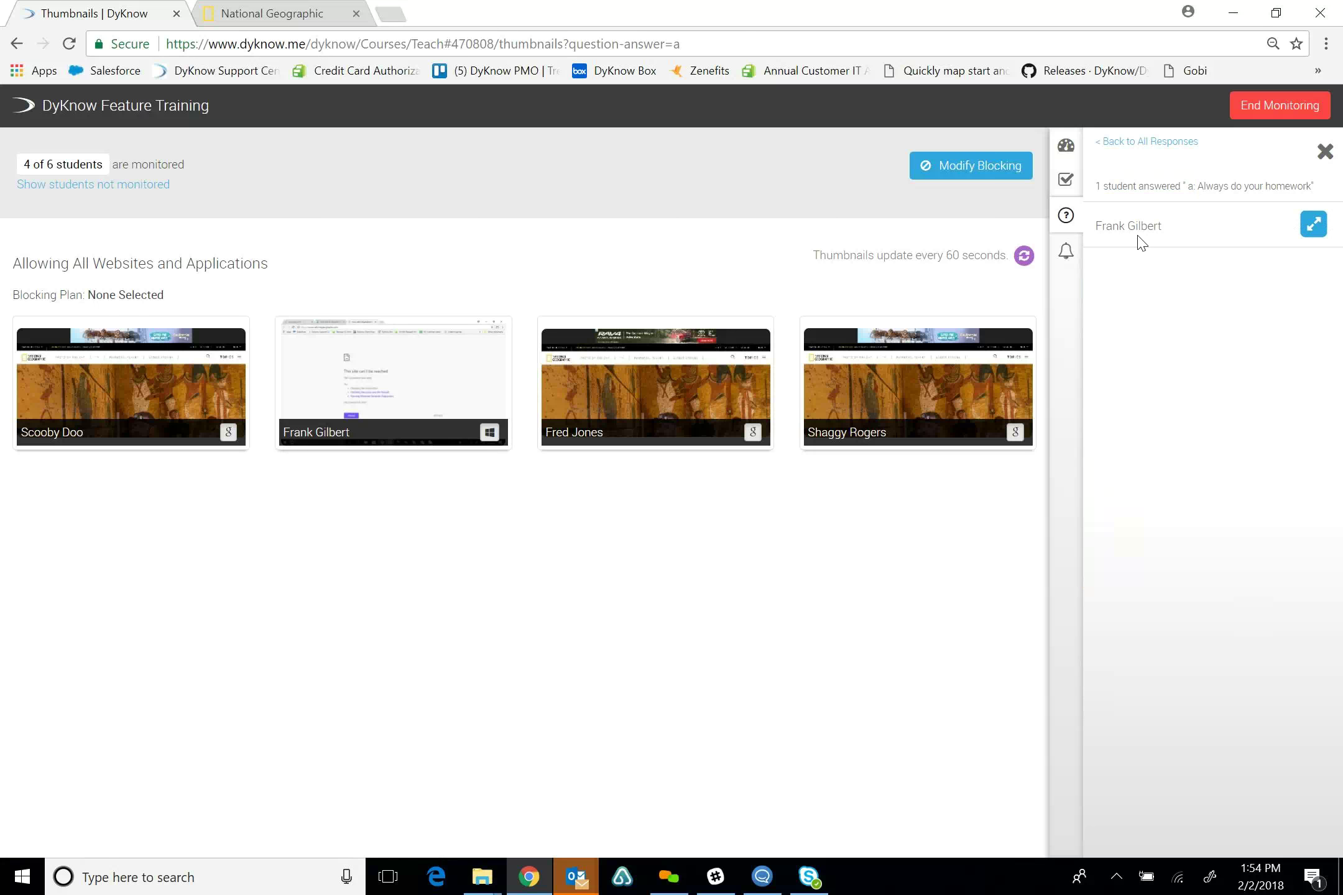
{"action": "left_click", "coordinate": [1125, 143]}
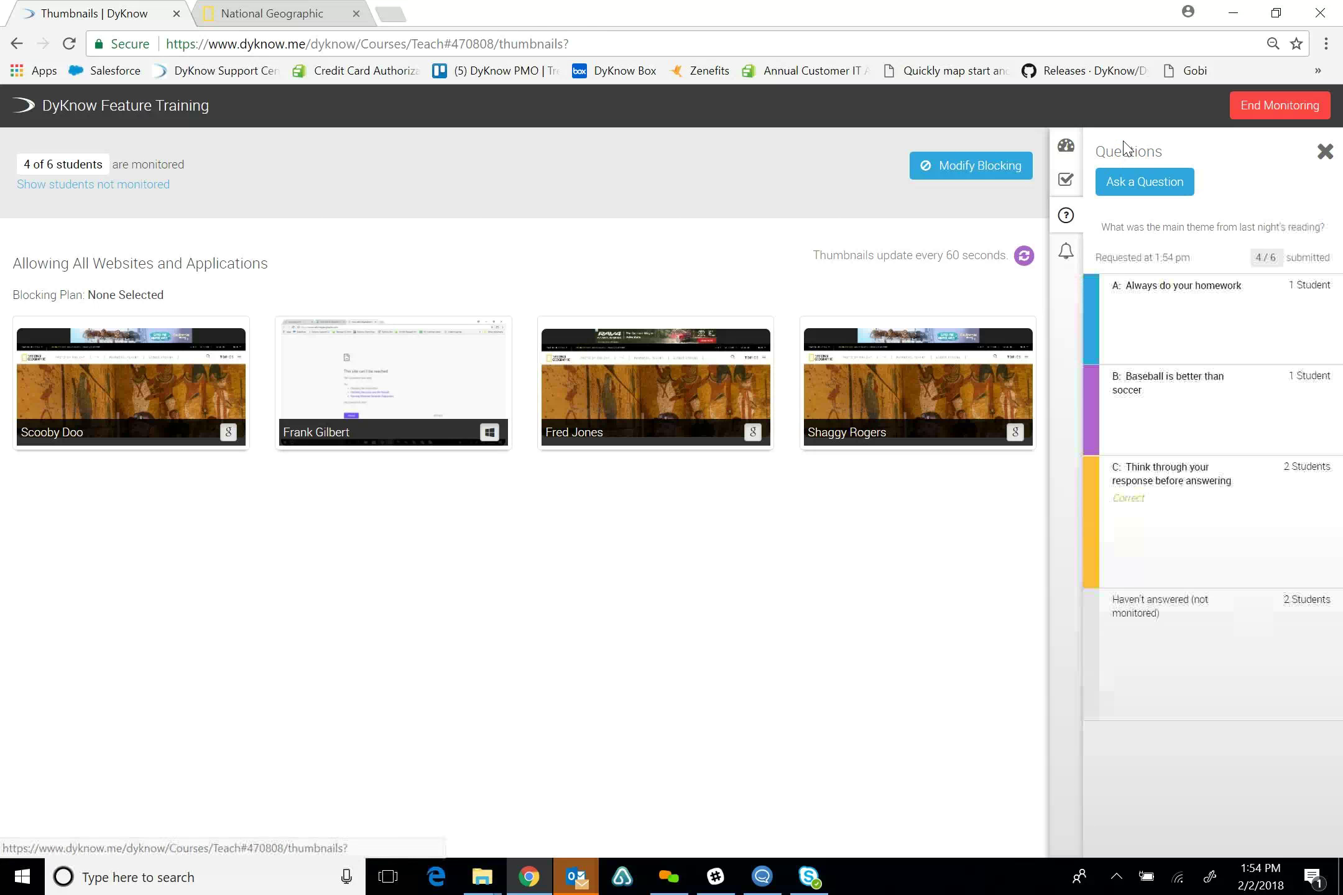
- Send the class a Student Understanding request to collect their comprehension responses
{"action": "left_click", "coordinate": [1065, 182]}
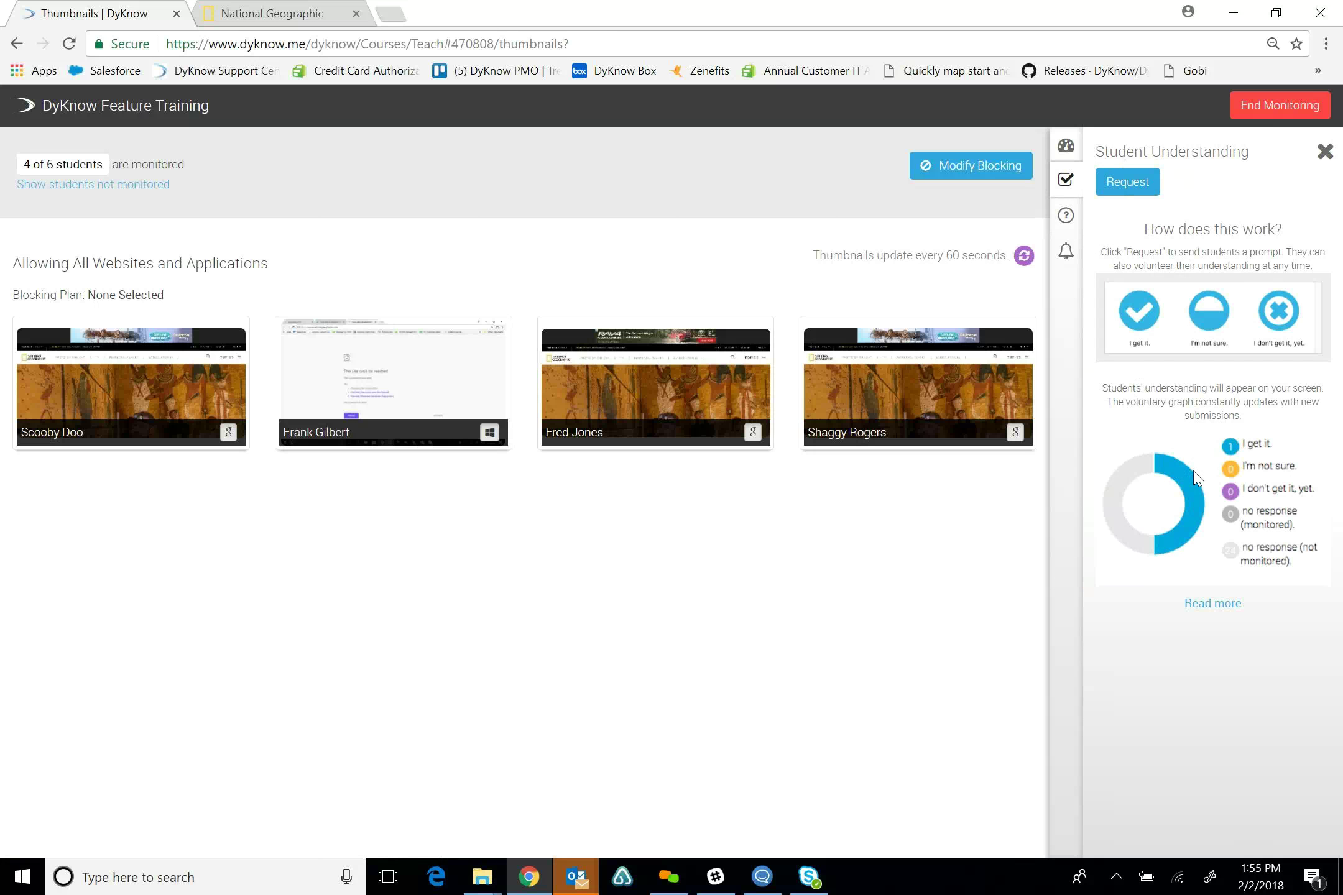
{"action": "left_click", "coordinate": [1121, 186]}
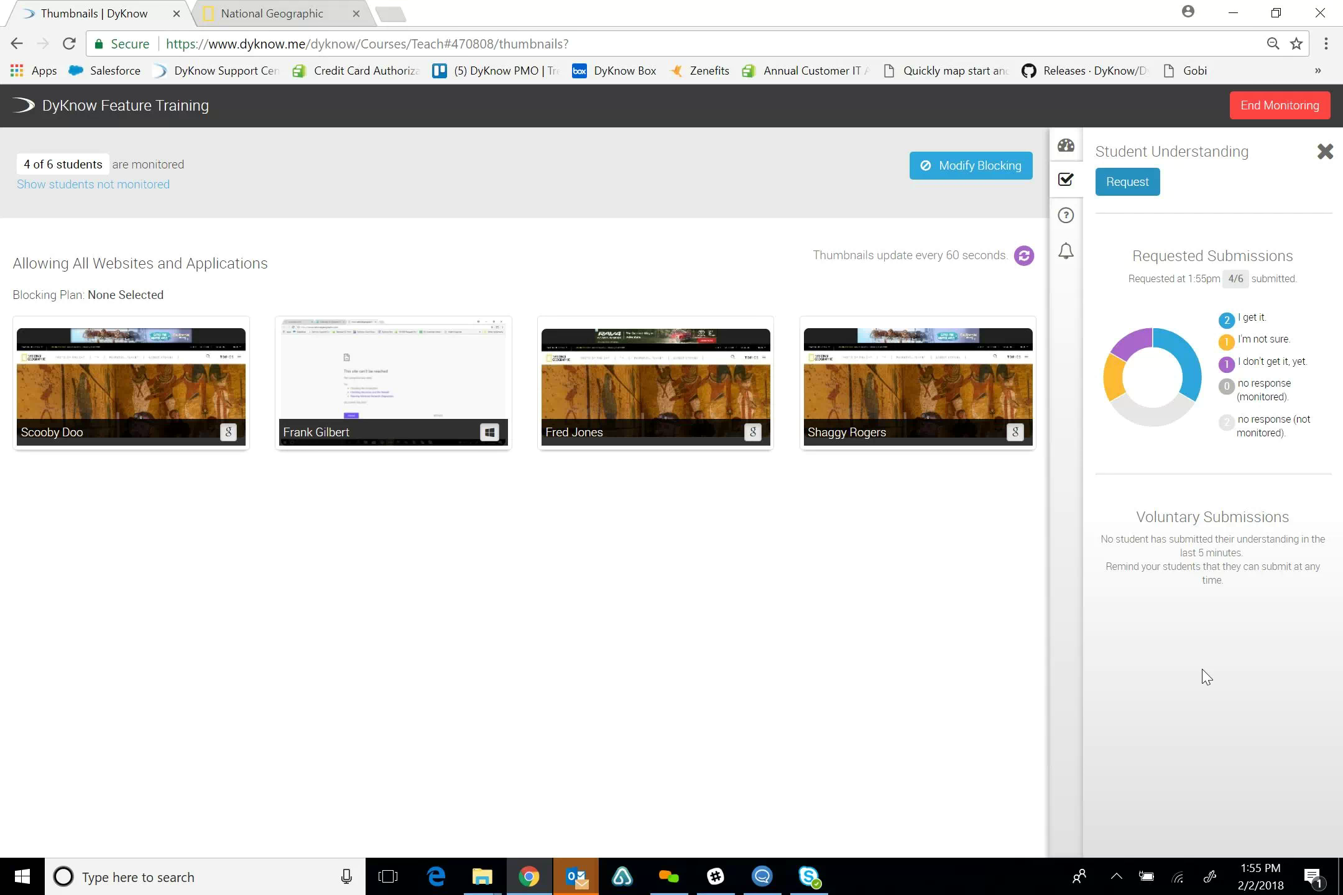
- Check the students' current sites in the Activity Tracker and end monitoring of the DyKnow Feature Training class
{"action": "left_click", "coordinate": [1066, 148]}
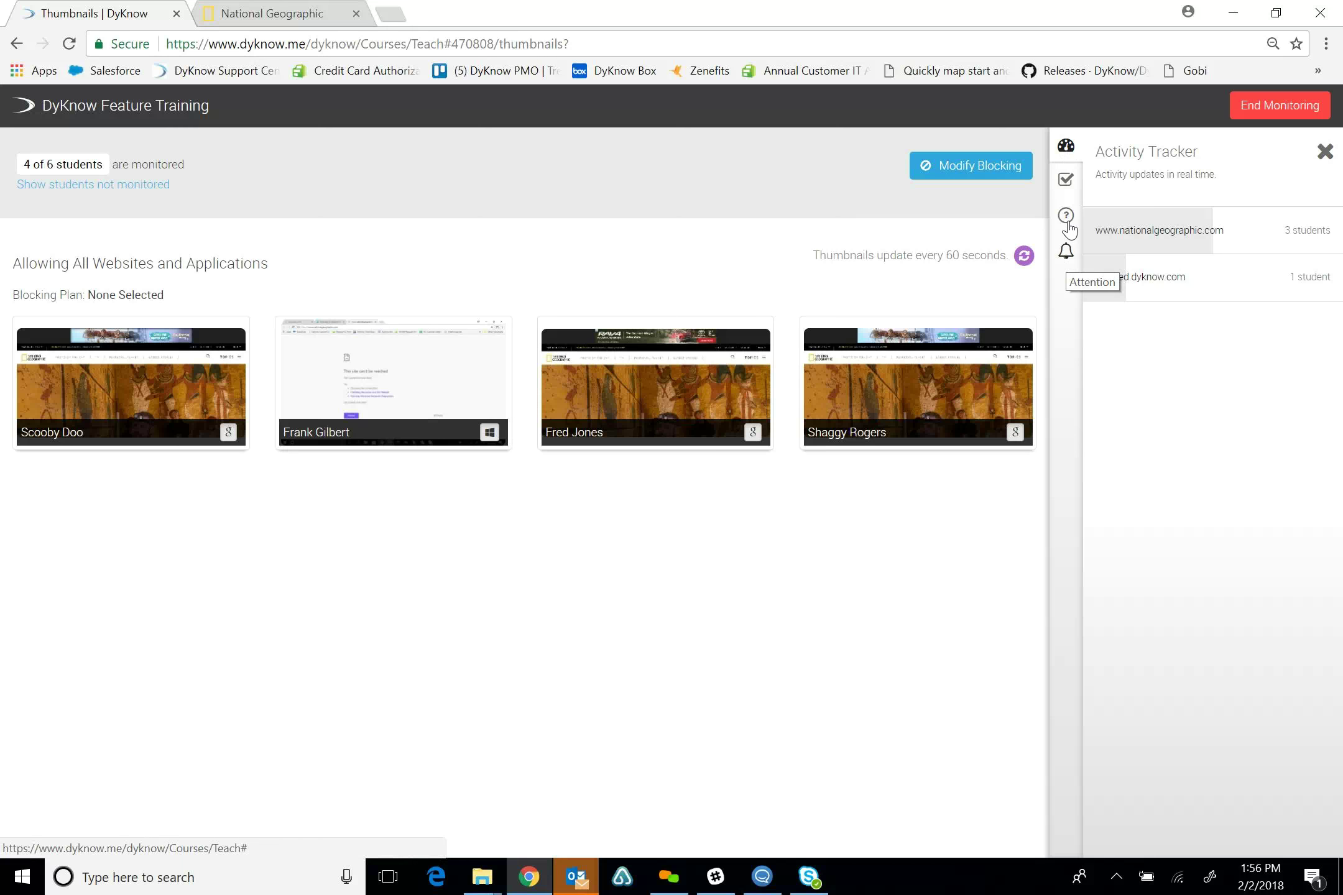
{"action": "left_click", "coordinate": [1259, 109]}
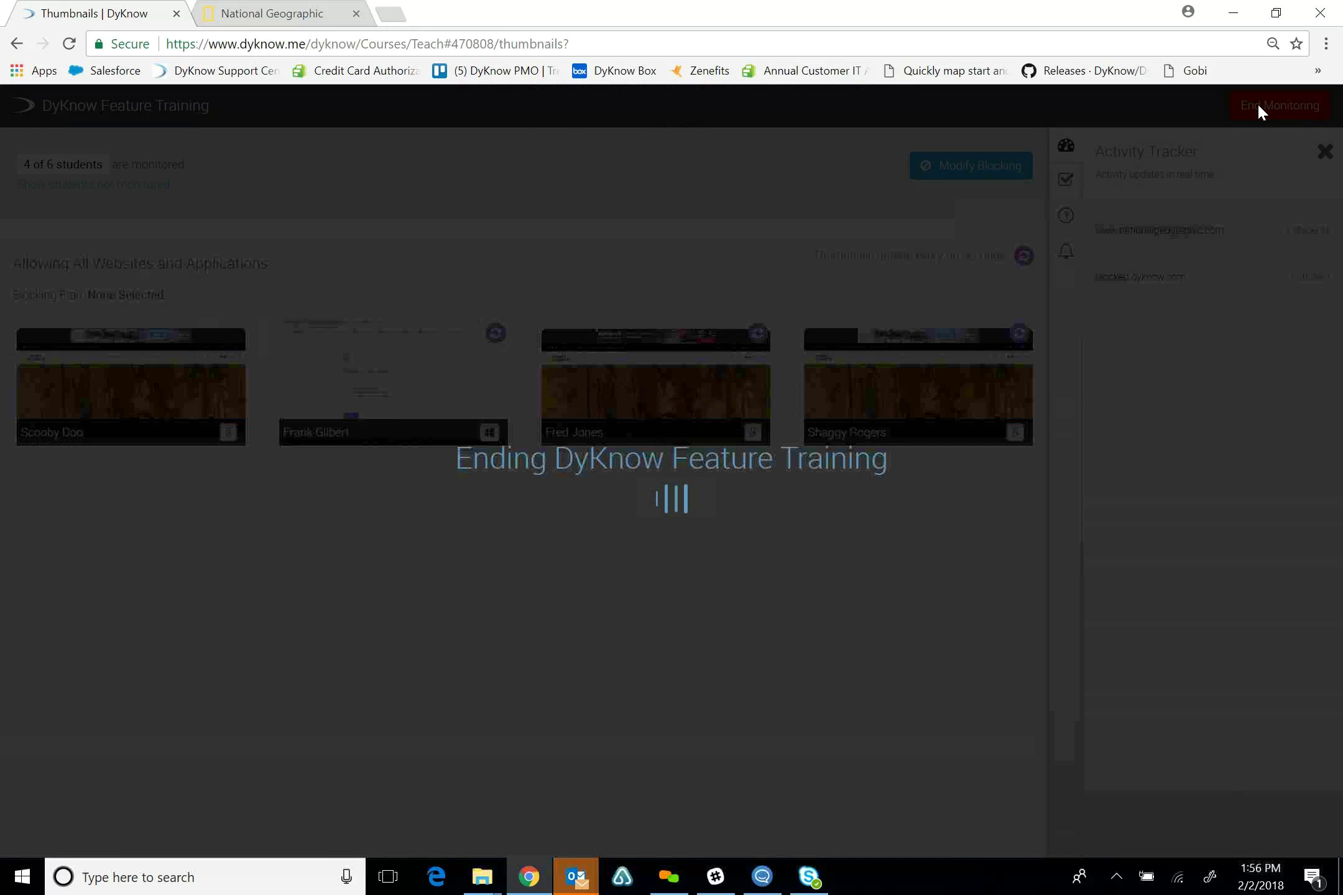